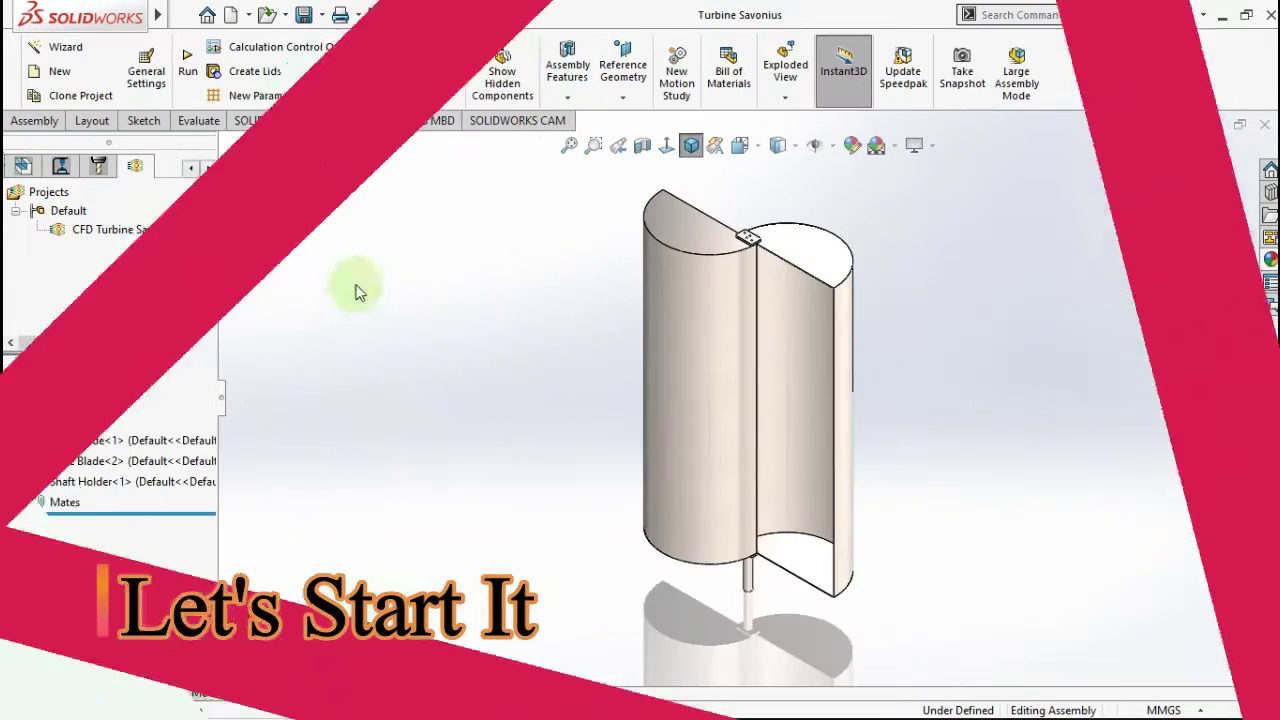
Clear the velocity trajectory preview to show the plain Turbine Savonius assembly
drag(345, 278, 553, 530)
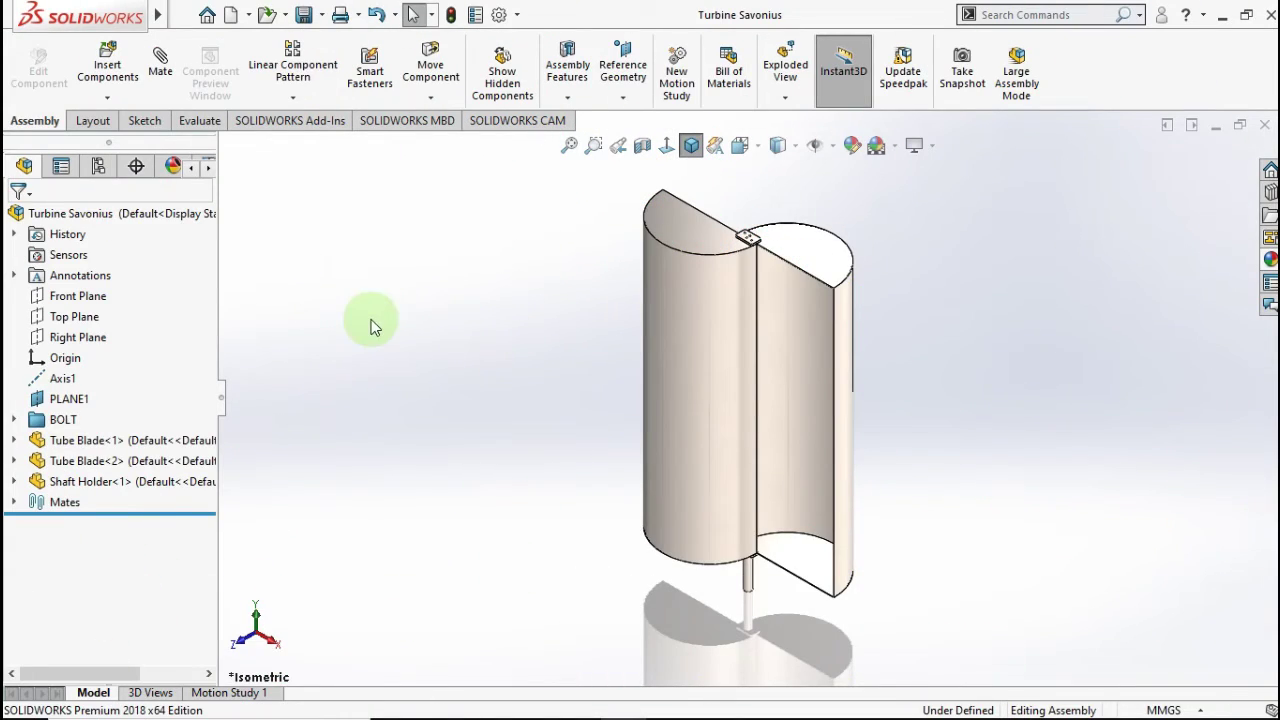
Load the SOLIDWORKS Flow Simulation add-in and start a new project with the Wizard
click(306, 125)
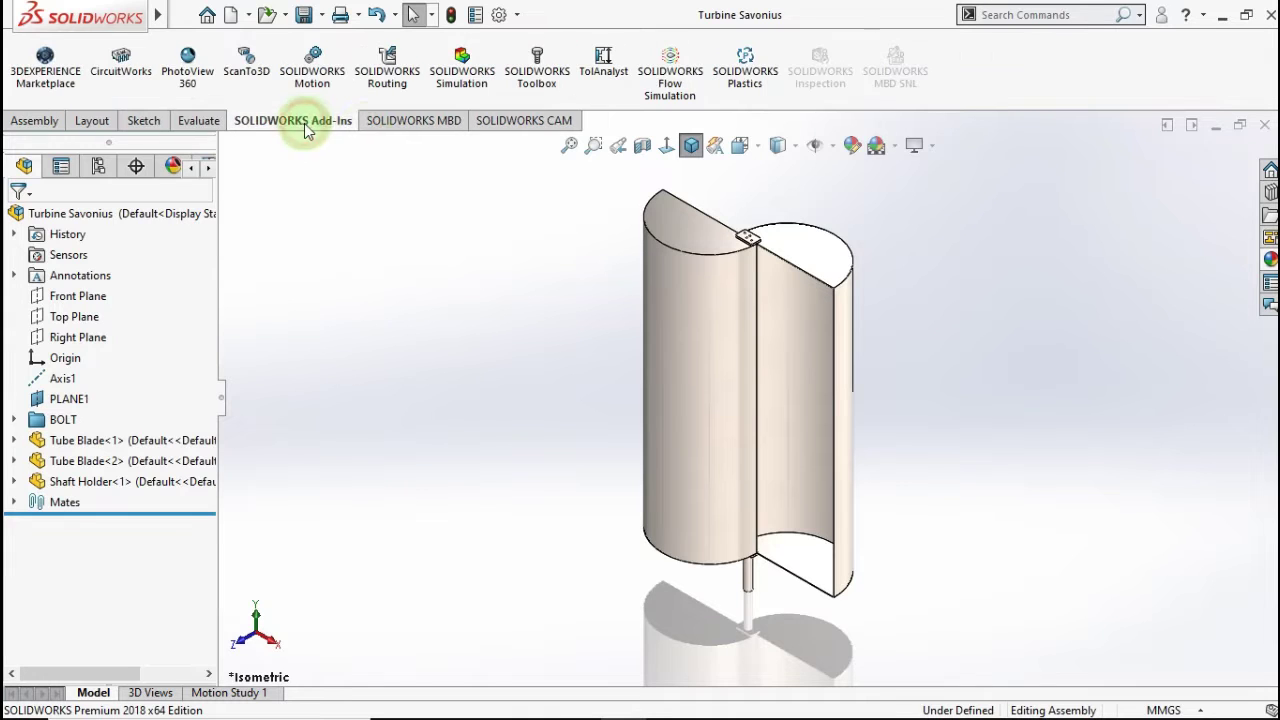
click(670, 80)
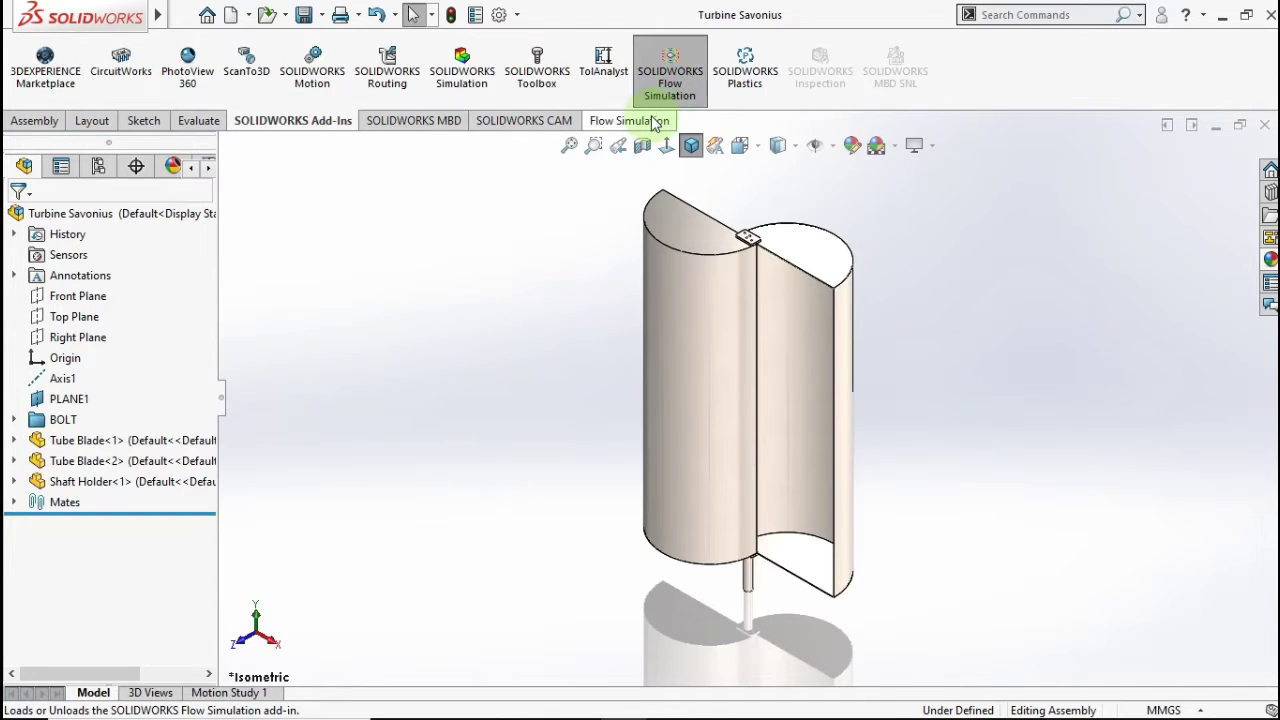
click(648, 121)
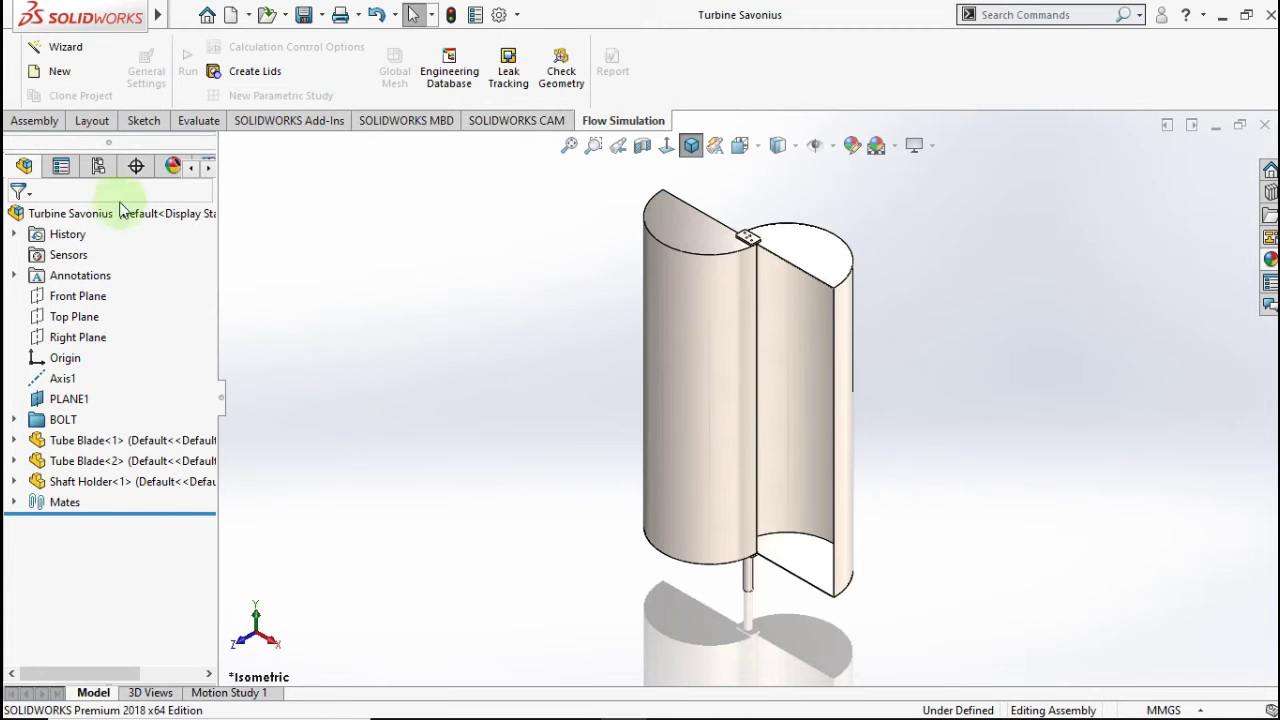
click(67, 56)
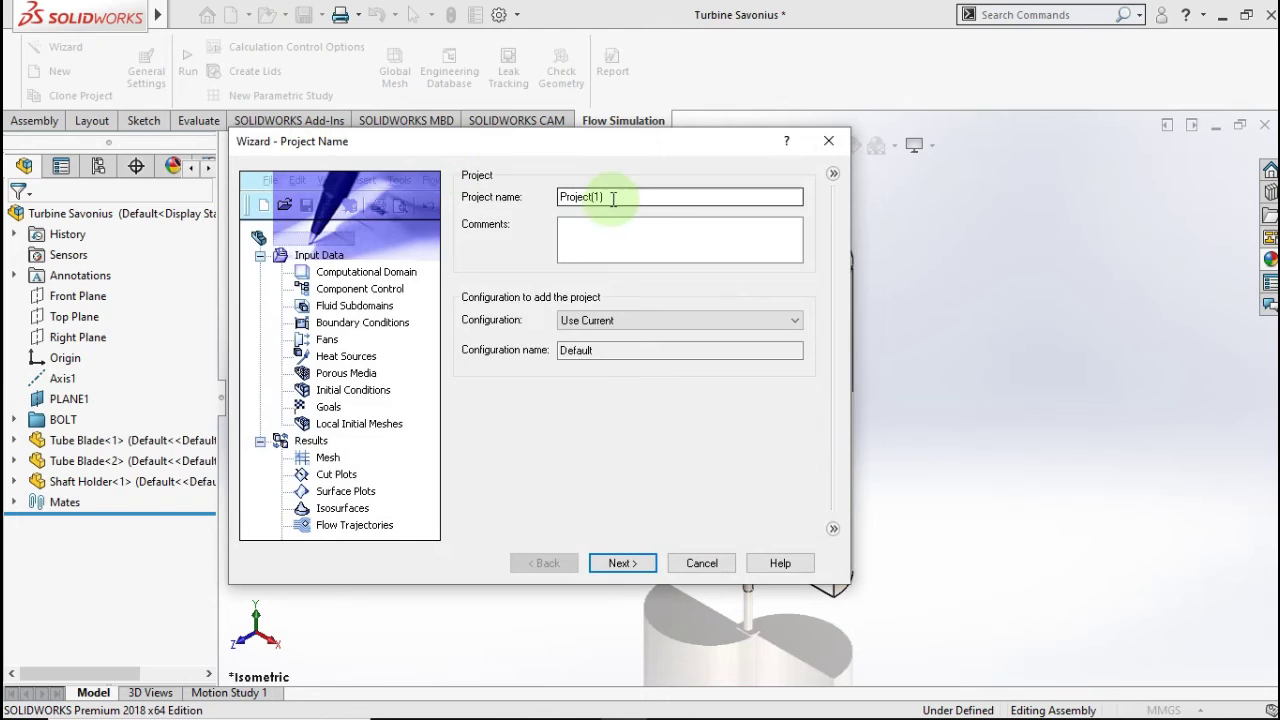
Name the new project 'CFD Turbine Savonius' and advance to the unit system page
drag(612, 197, 499, 189)
text(CFD Turbine Savonius)
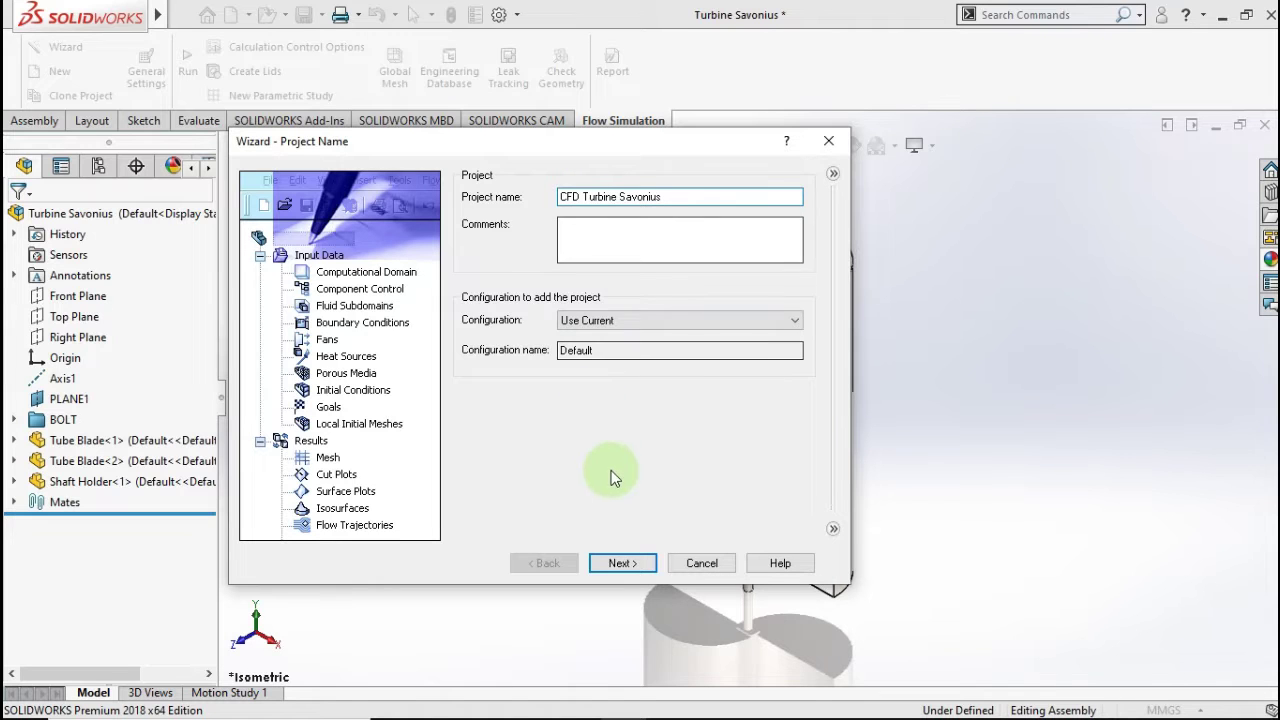
click(620, 562)
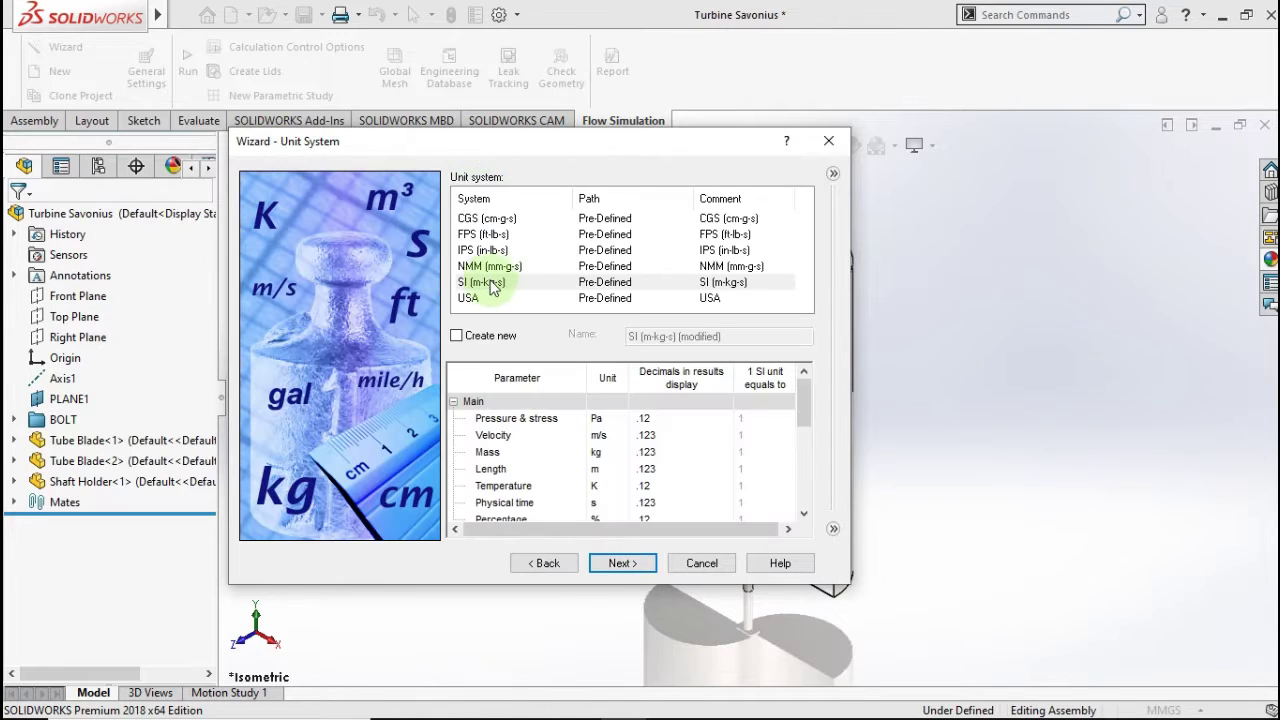
Choose the SI (m-kg-s) unit system, review the Loads&Motion units, and continue
click(482, 282)
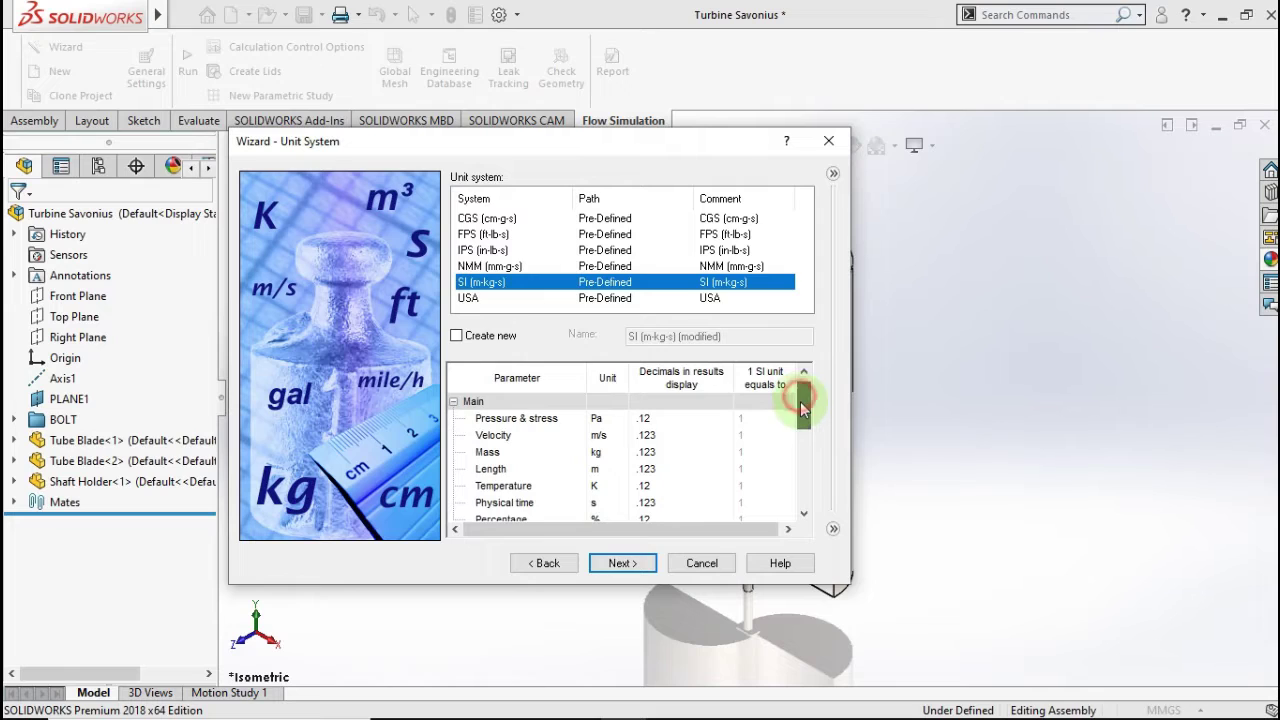
drag(800, 402, 795, 455)
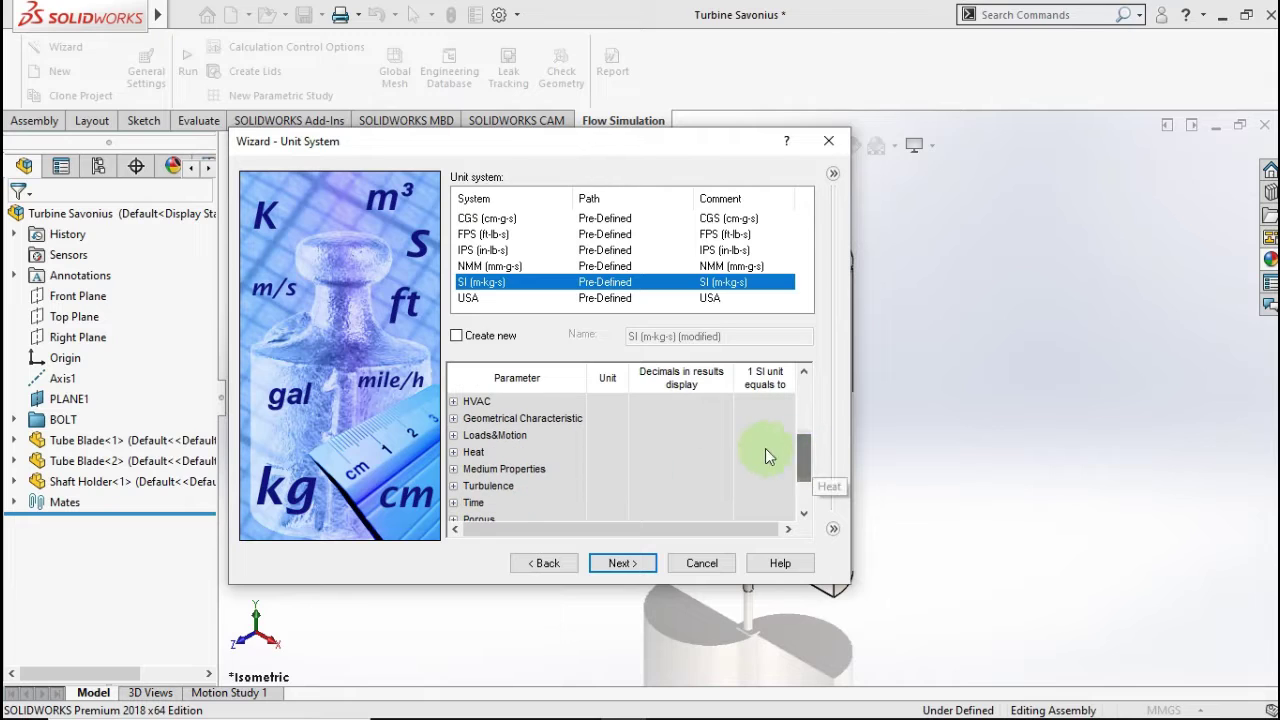
click(454, 436)
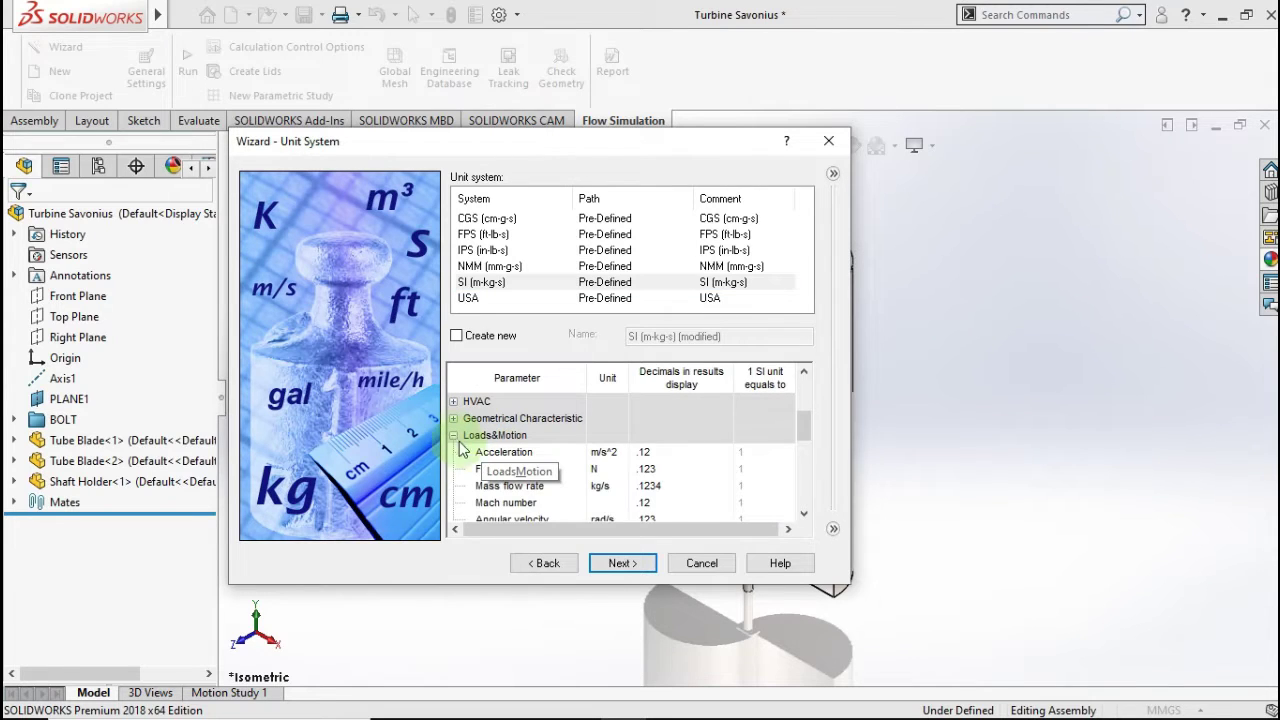
scroll(698, 474, down, 1)
scroll(703, 483, down, 1)
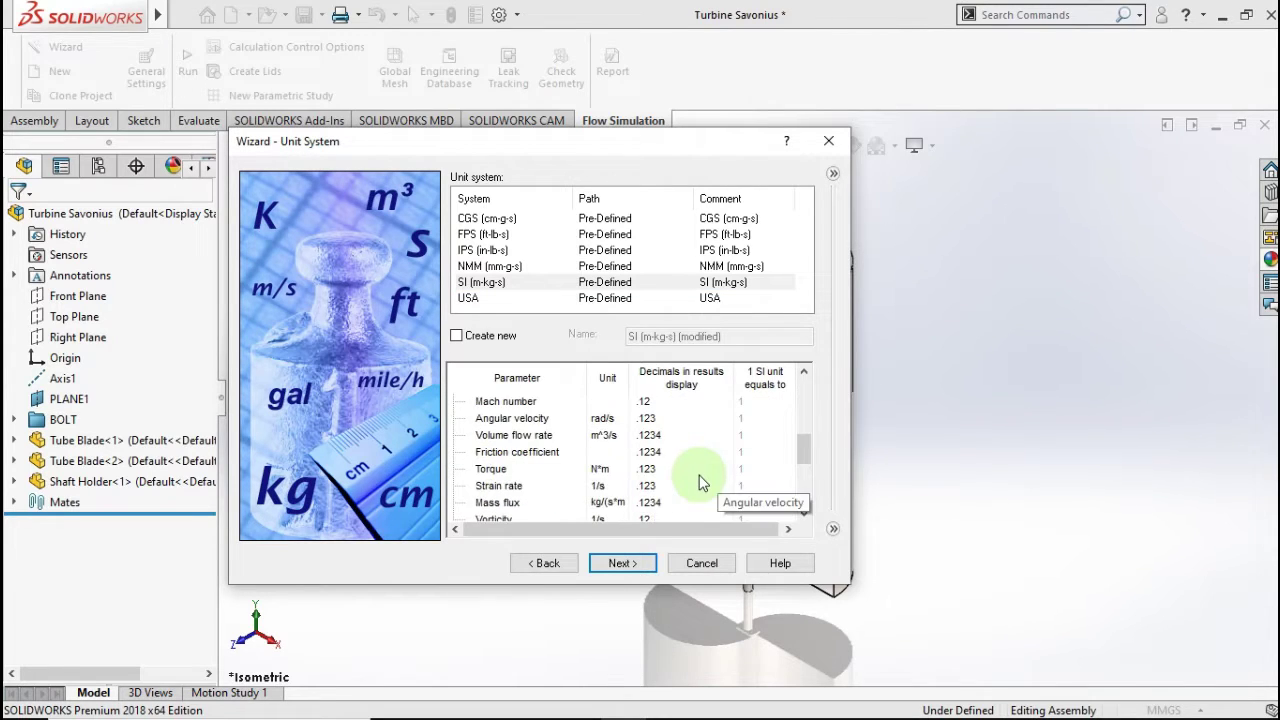
scroll(703, 483, down, 1)
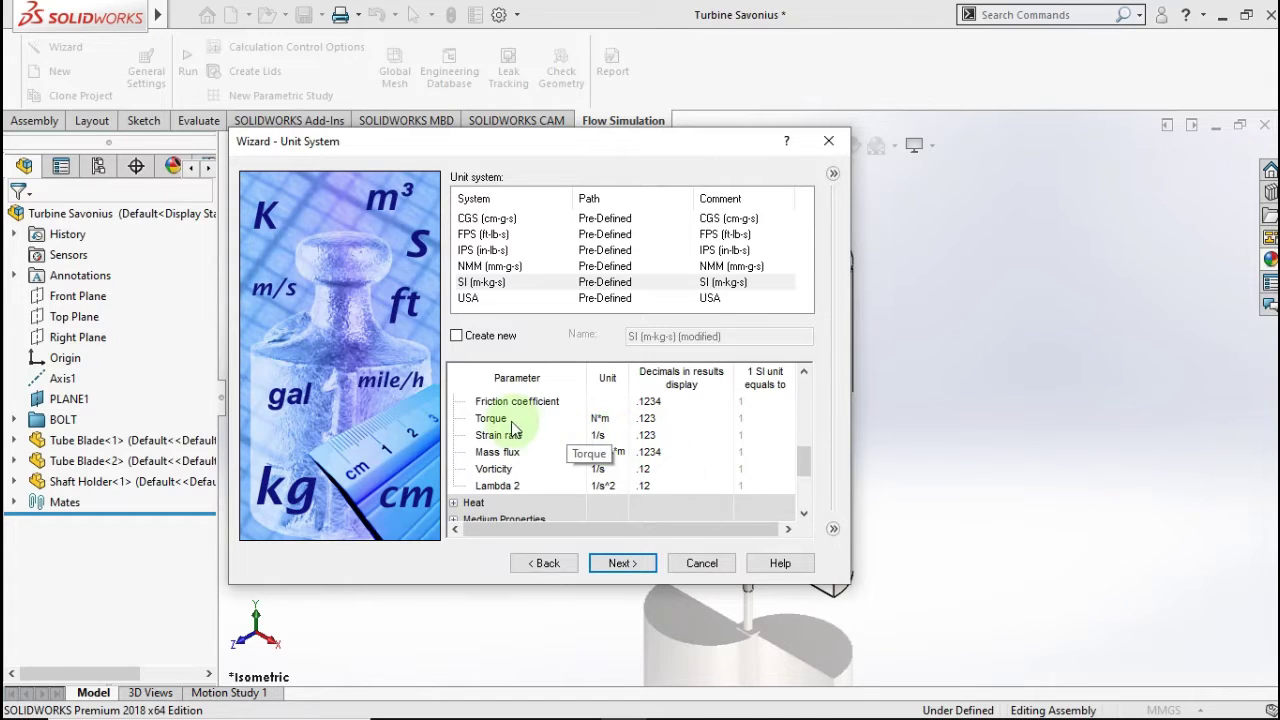
click(621, 563)
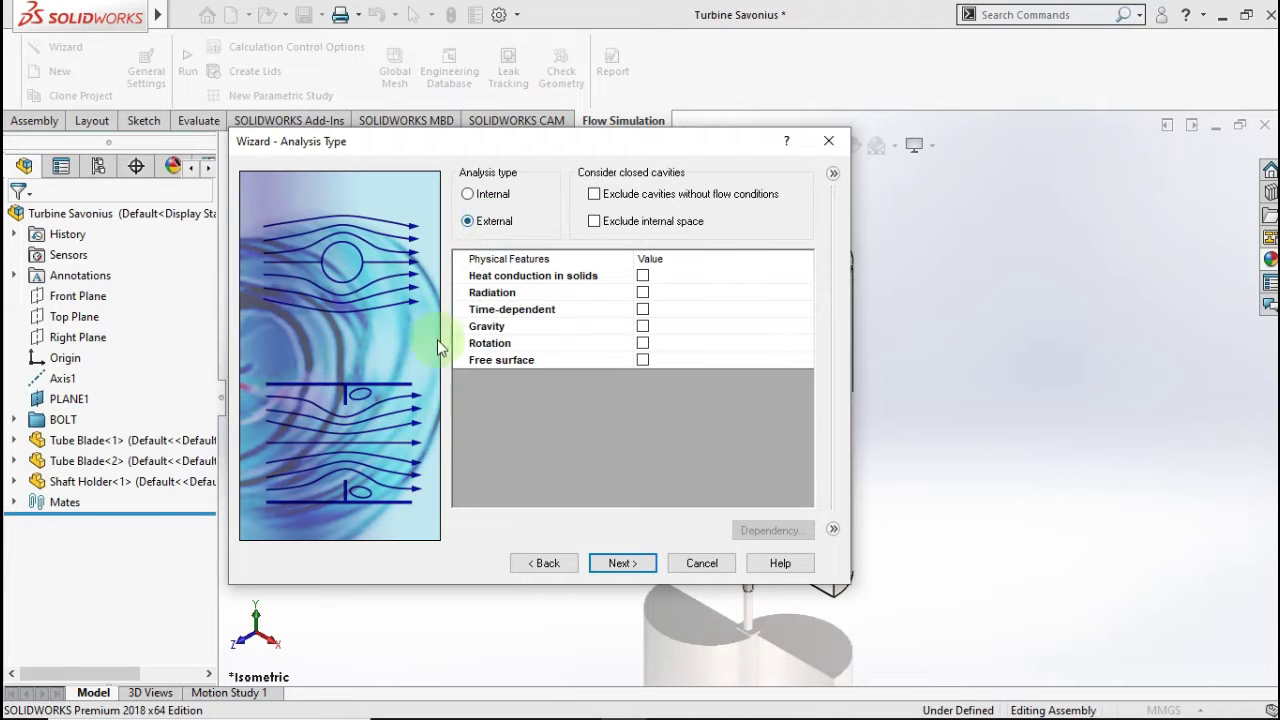
Keep External analysis, add Air from Gases as the fluid, and keep adiabatic walls
click(622, 563)
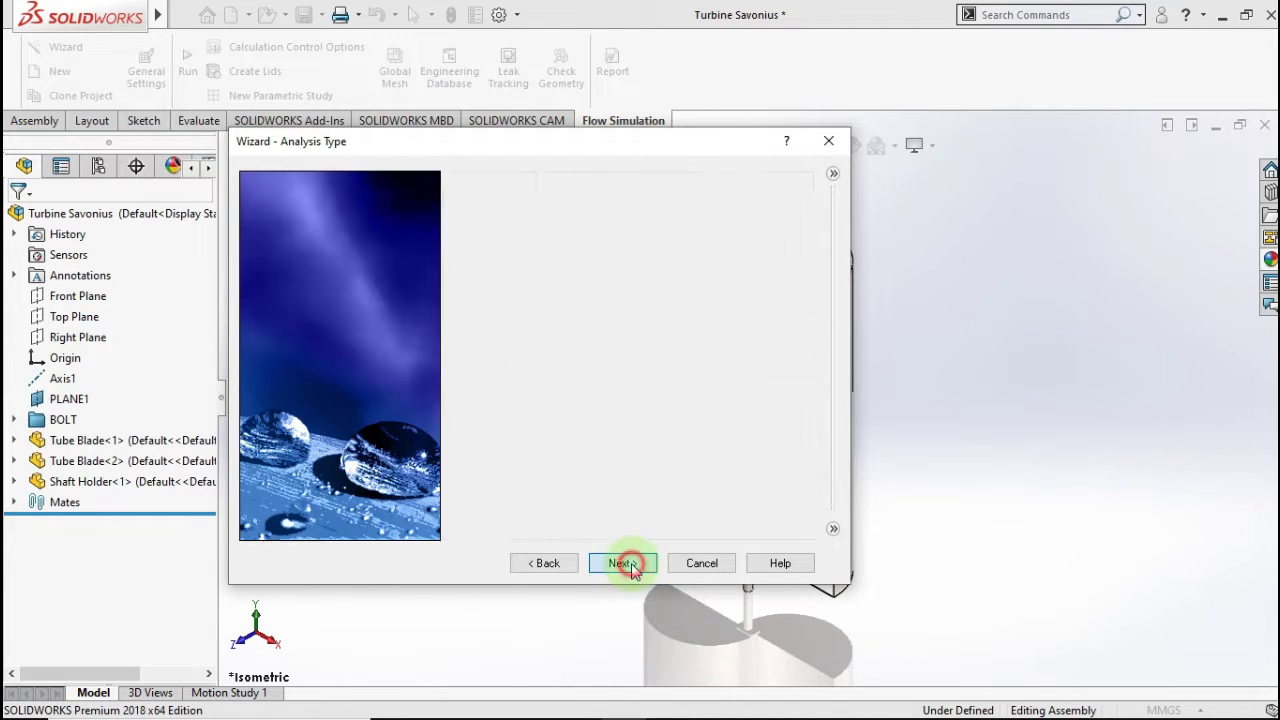
click(455, 198)
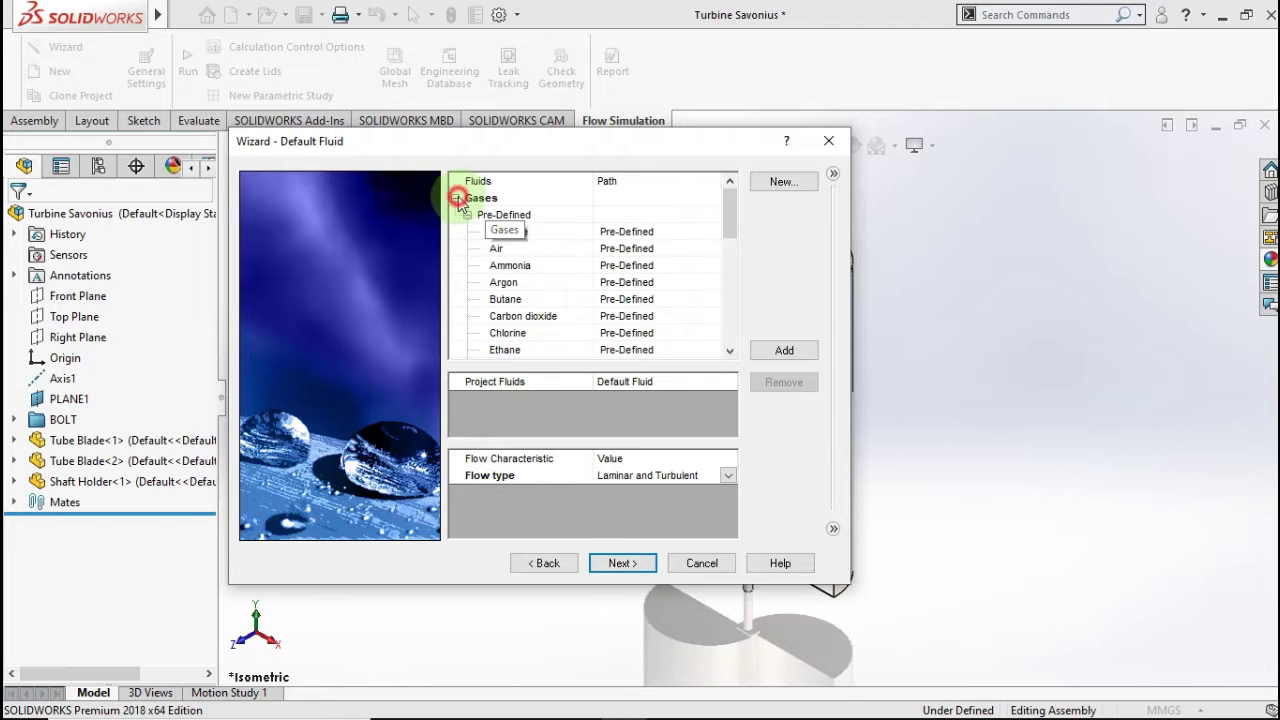
click(497, 248)
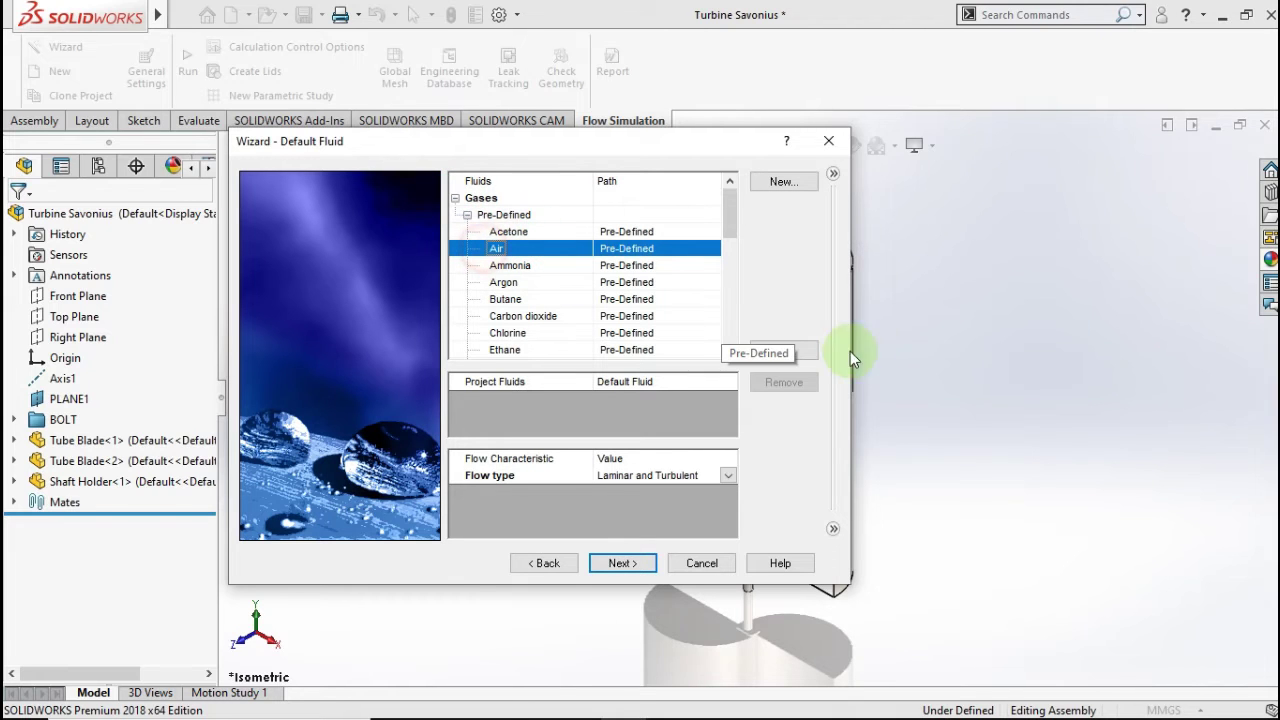
click(789, 350)
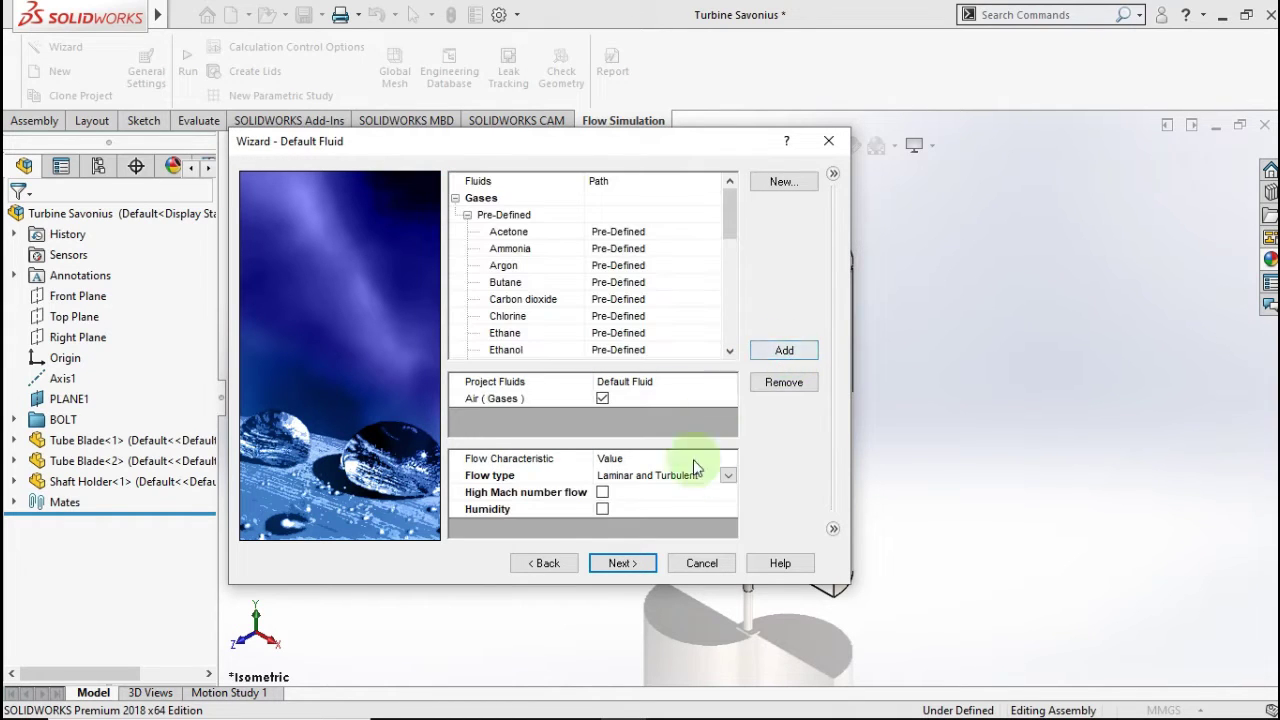
click(627, 567)
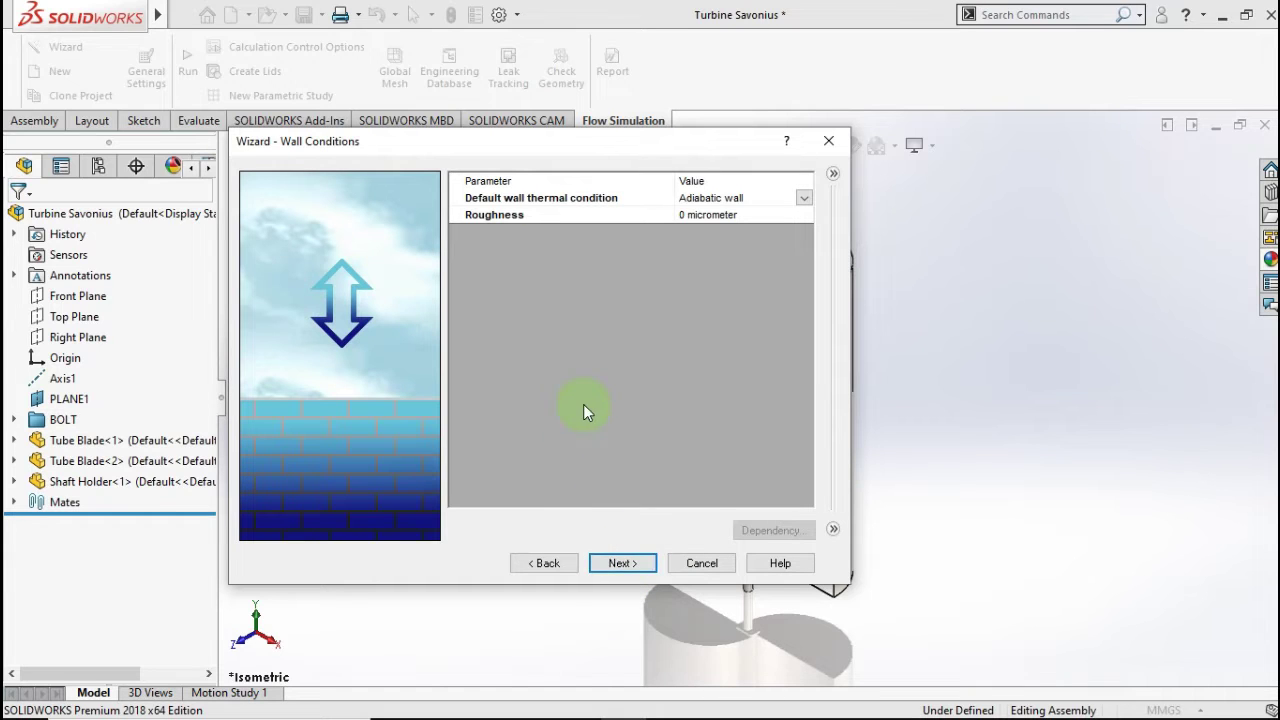
click(624, 566)
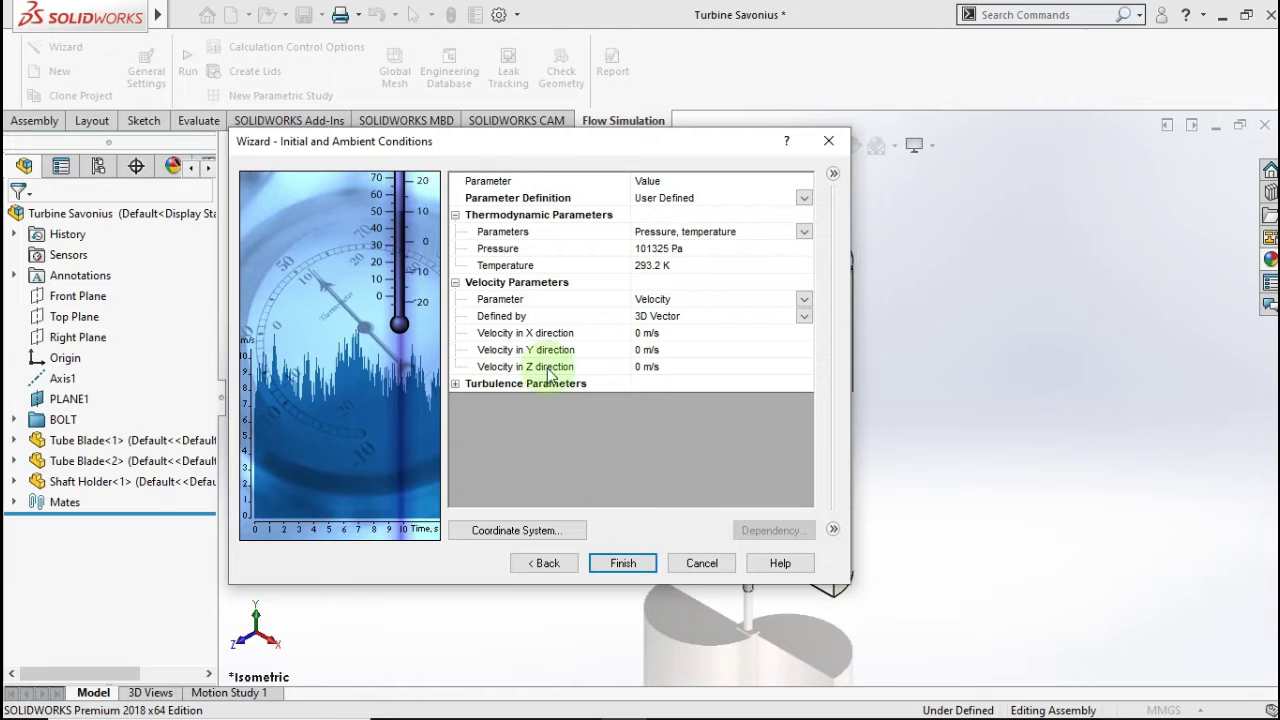
Set the Z-direction velocity to -10.3 m/s and finish the project wizard
mouse_move(533, 146)
mouse_down()
mouse_move(688, 137)
mouse_move(299, 79)
mouse_up()
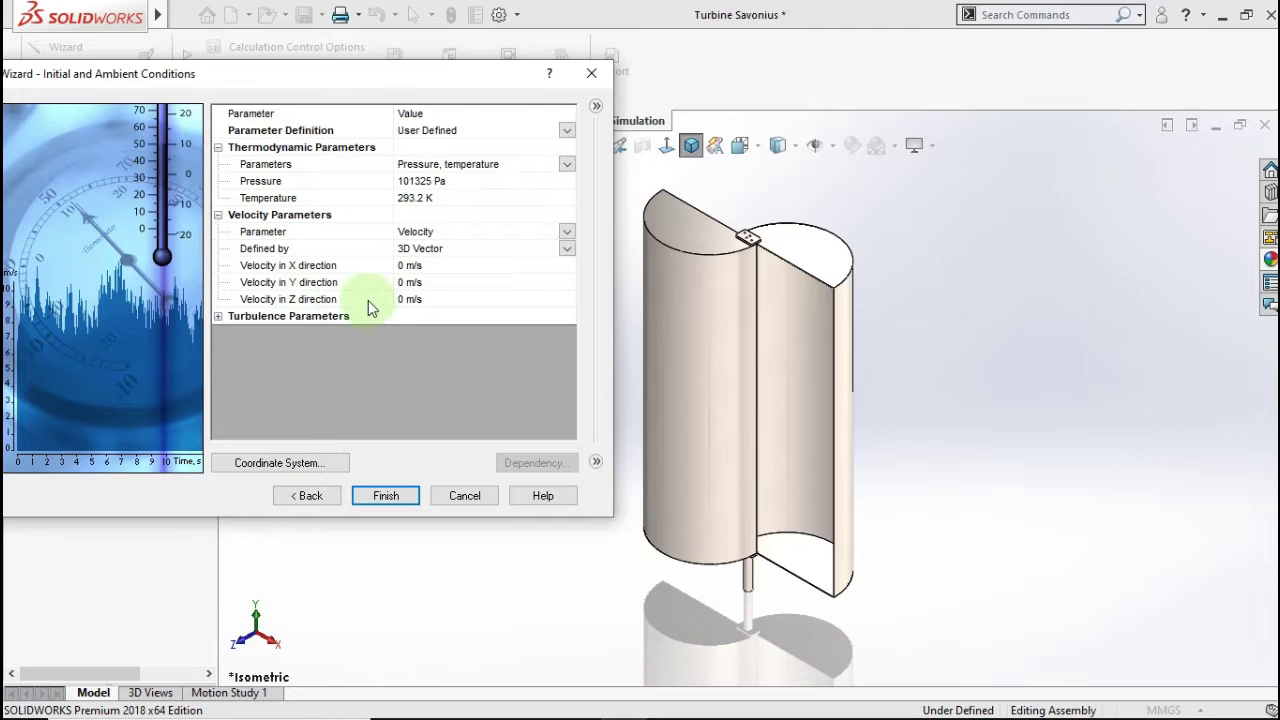
click(398, 300)
click(412, 300)
text(10.3)
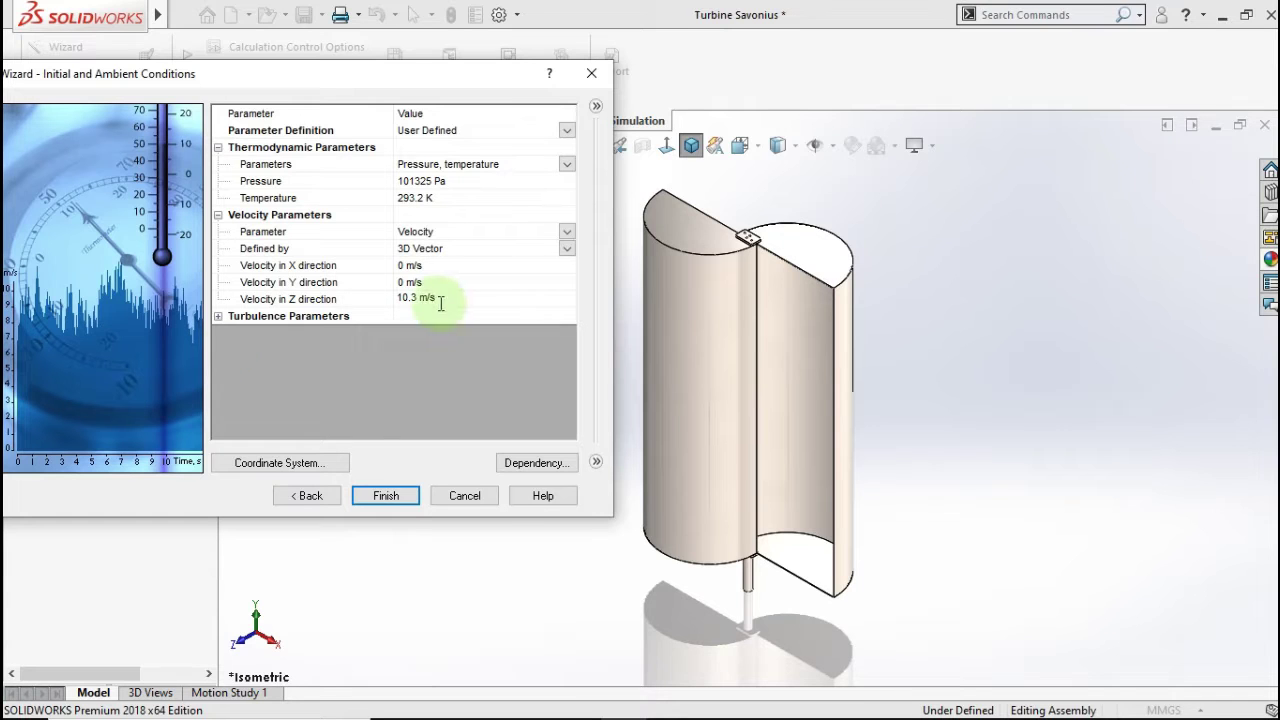
click(945, 278)
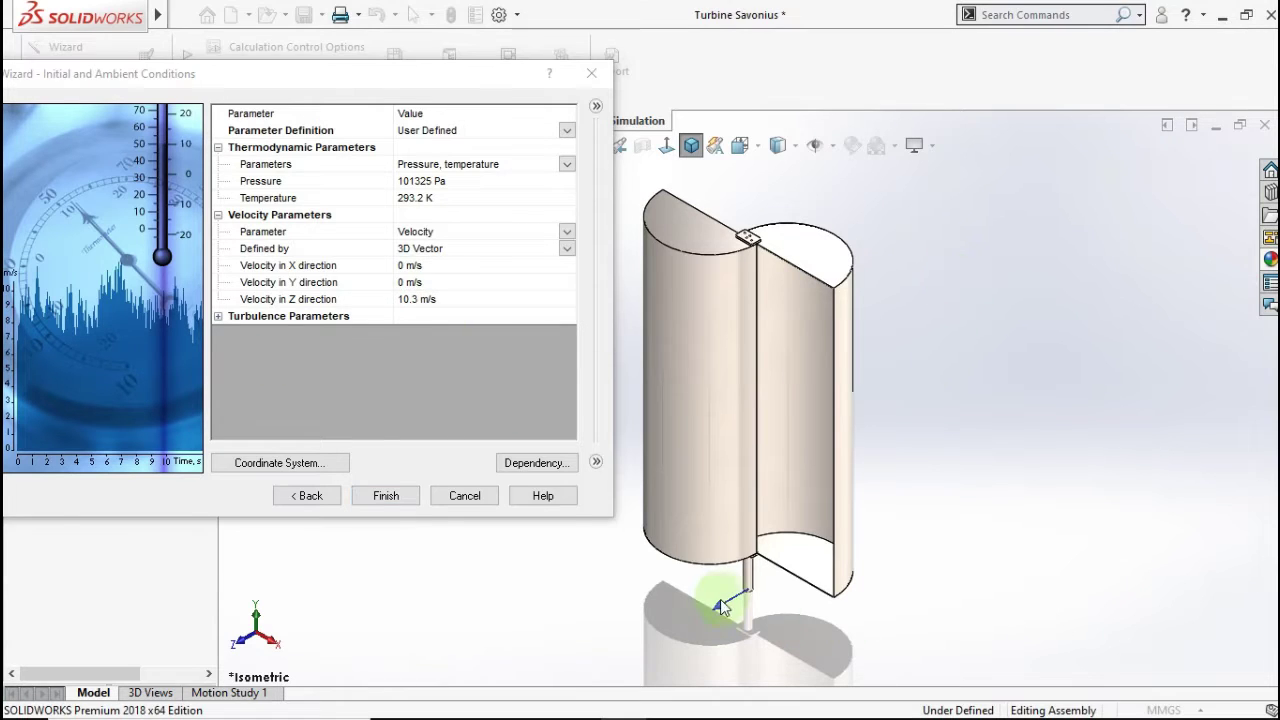
click(403, 299)
click(403, 299)
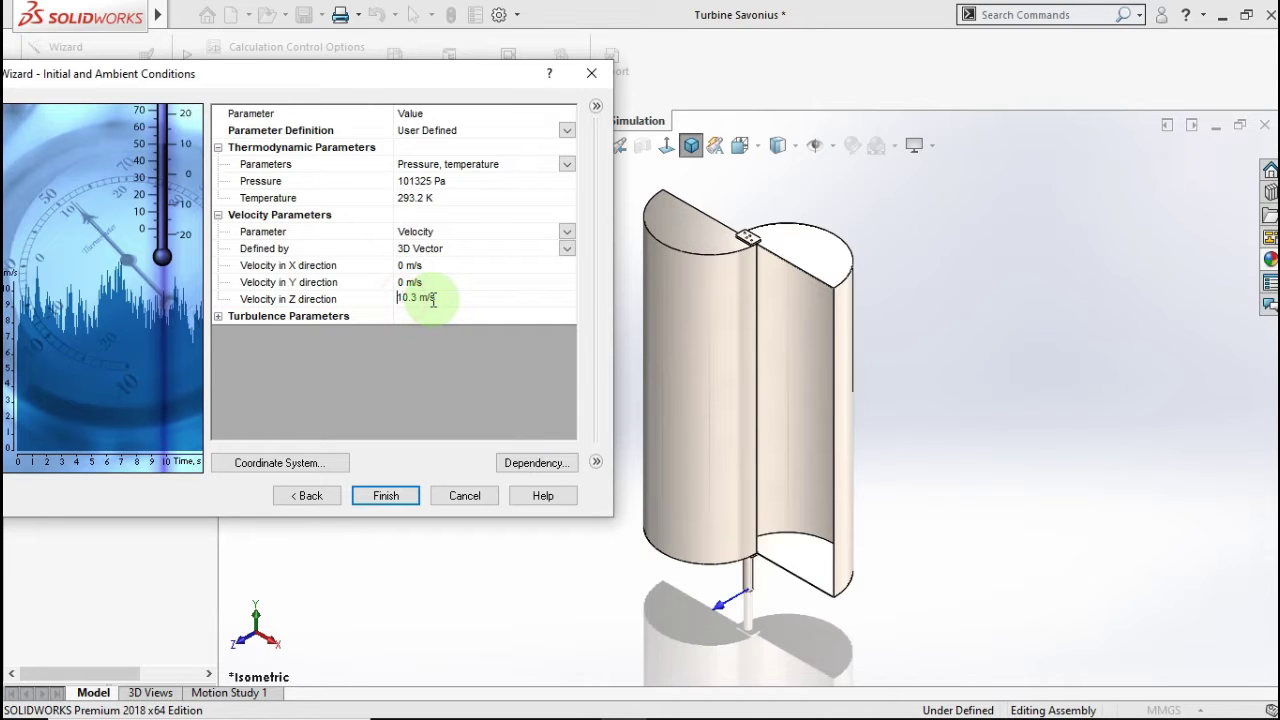
text(-)
click(416, 354)
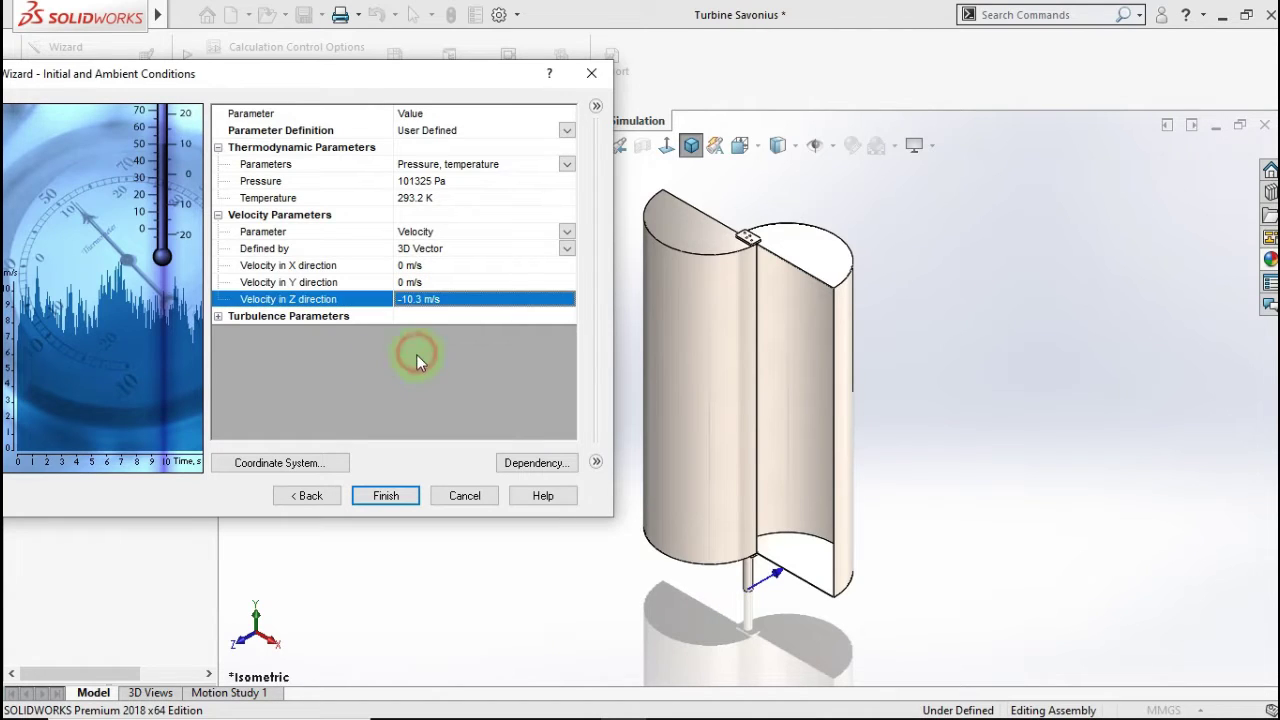
click(392, 498)
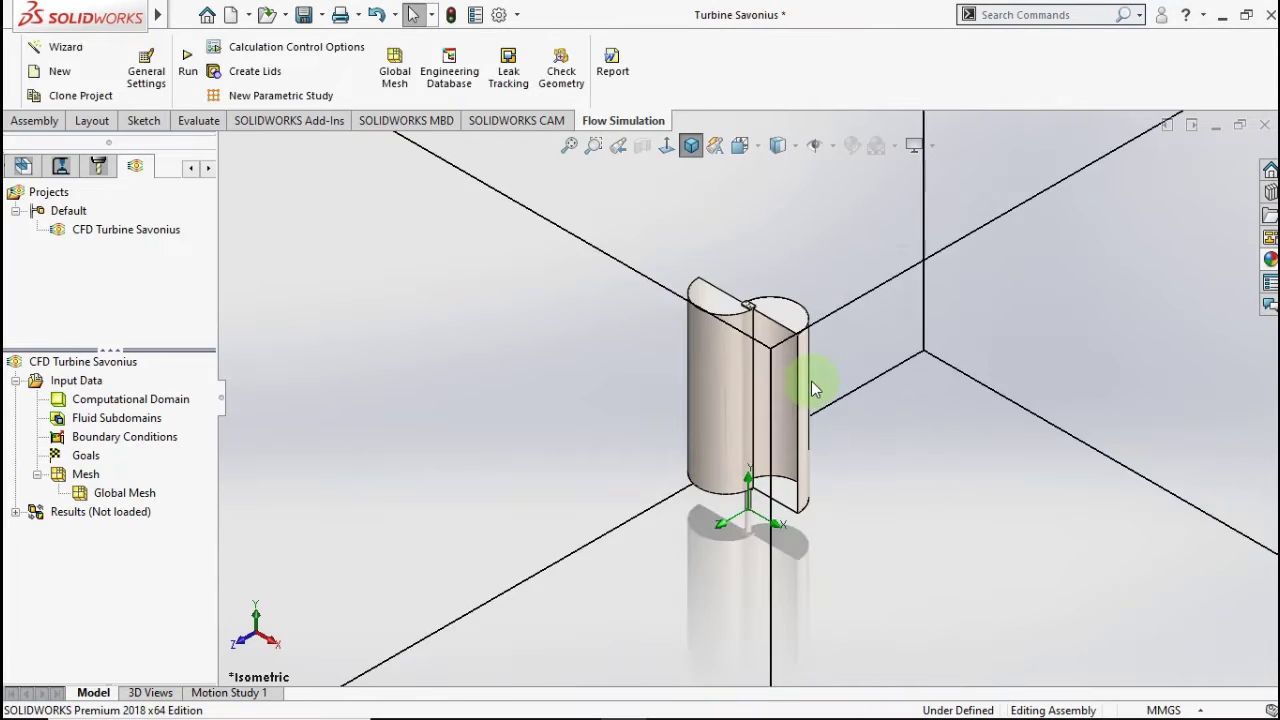
Review the computational domain's size settings and close them
middle_drag(851, 349, 762, 376)
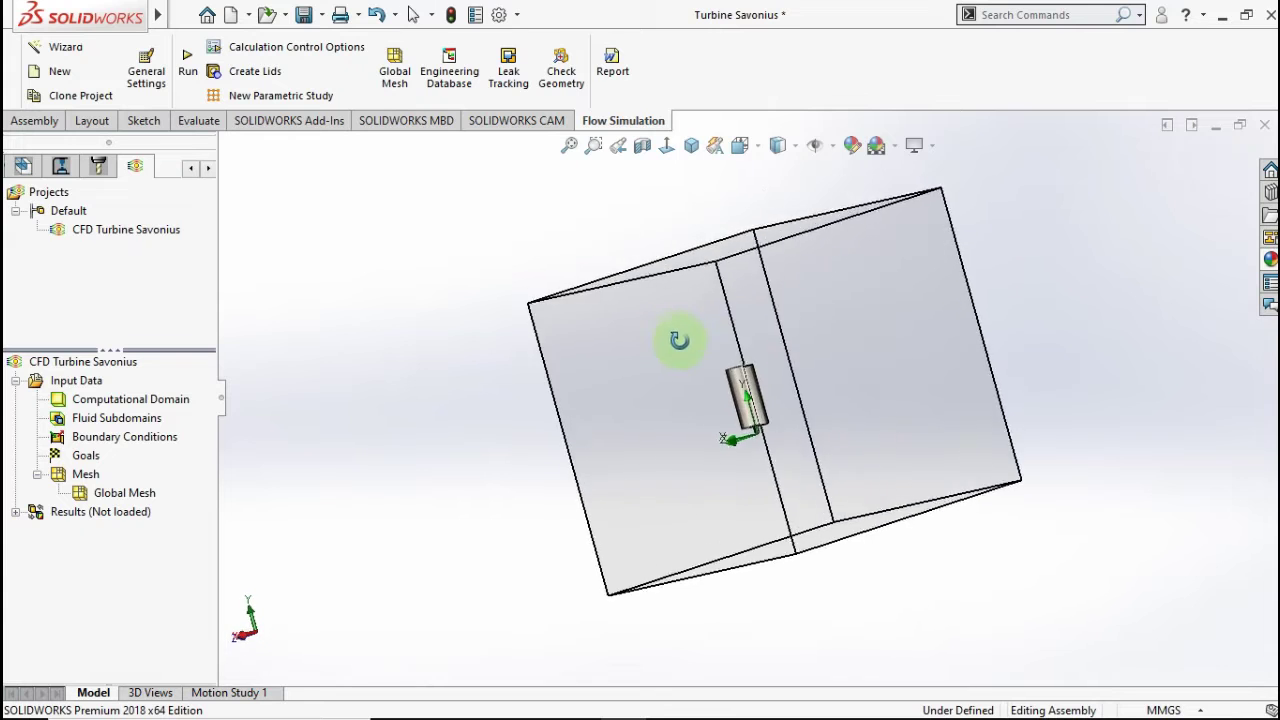
click(140, 401)
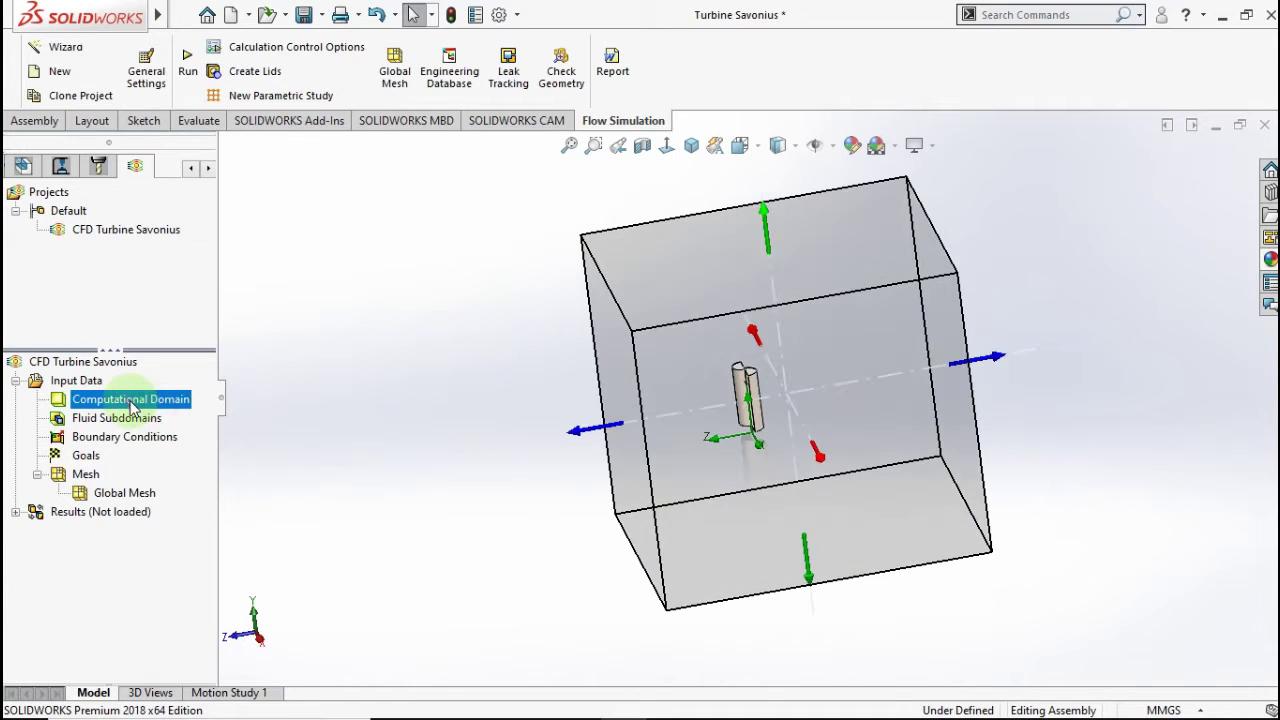
right_click(131, 404)
click(166, 416)
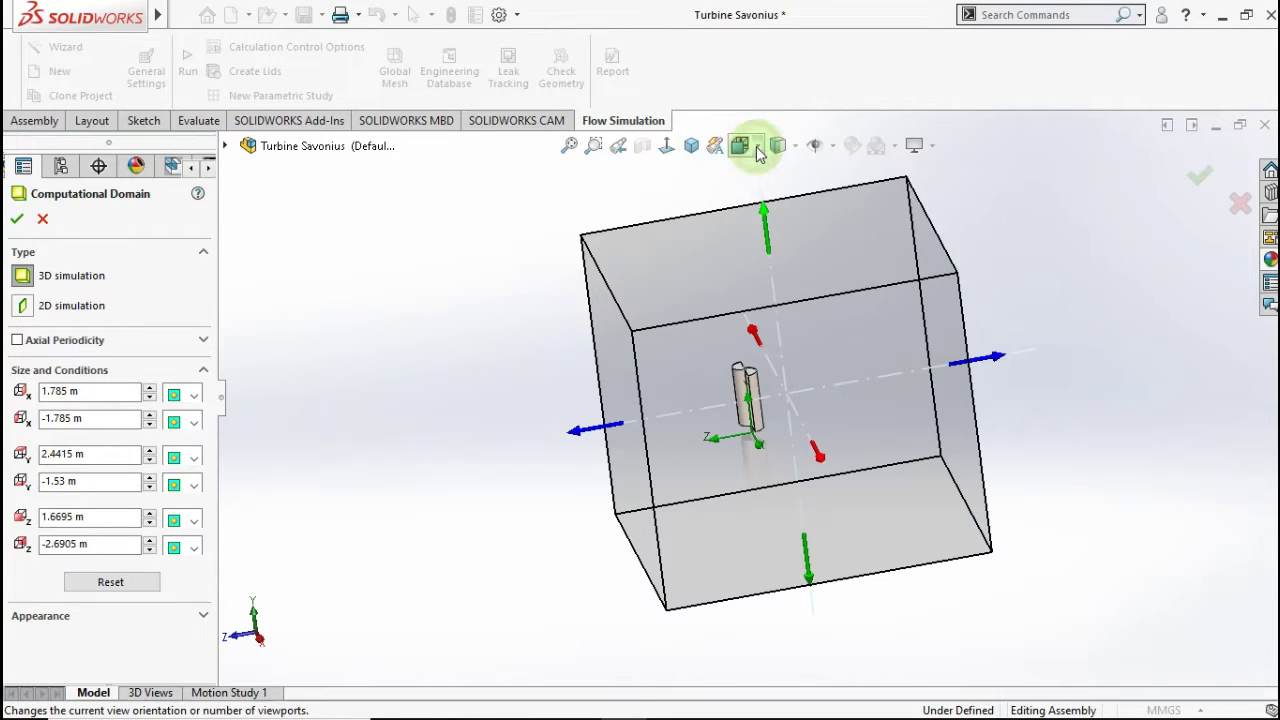
scroll(666, 283, down, 5)
scroll(627, 498, down, 1)
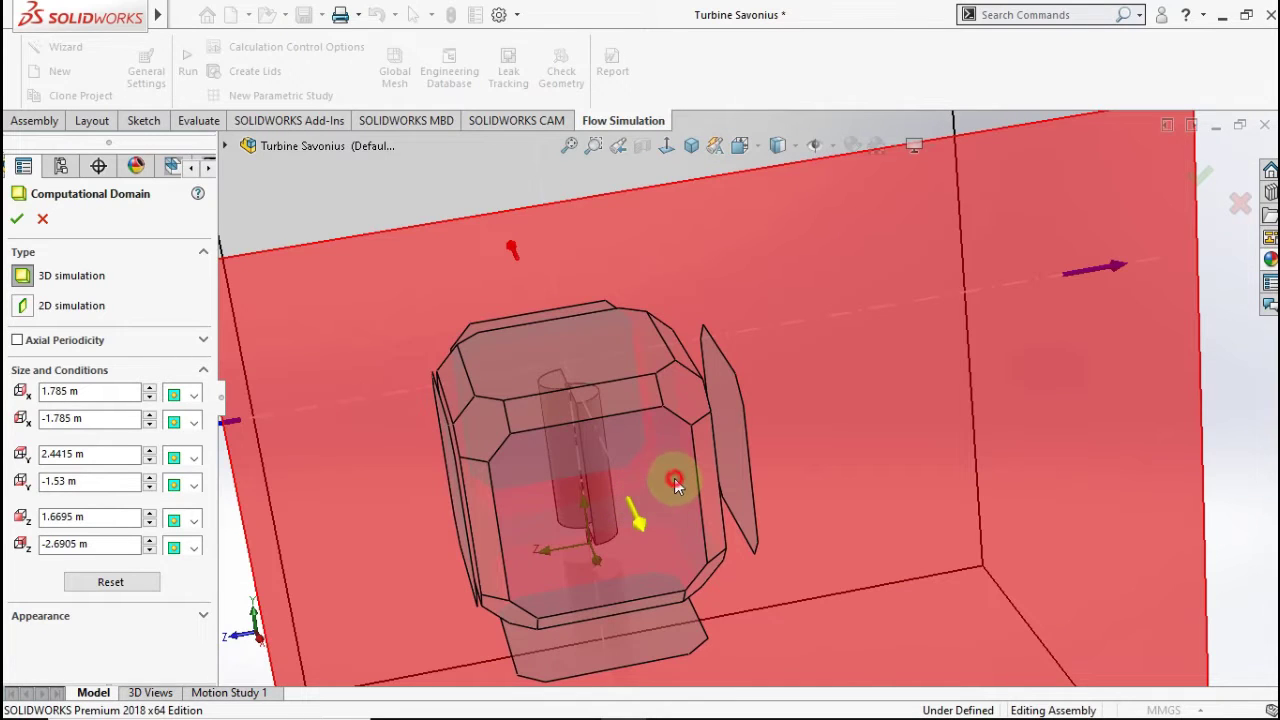
scroll(583, 476, up, 5)
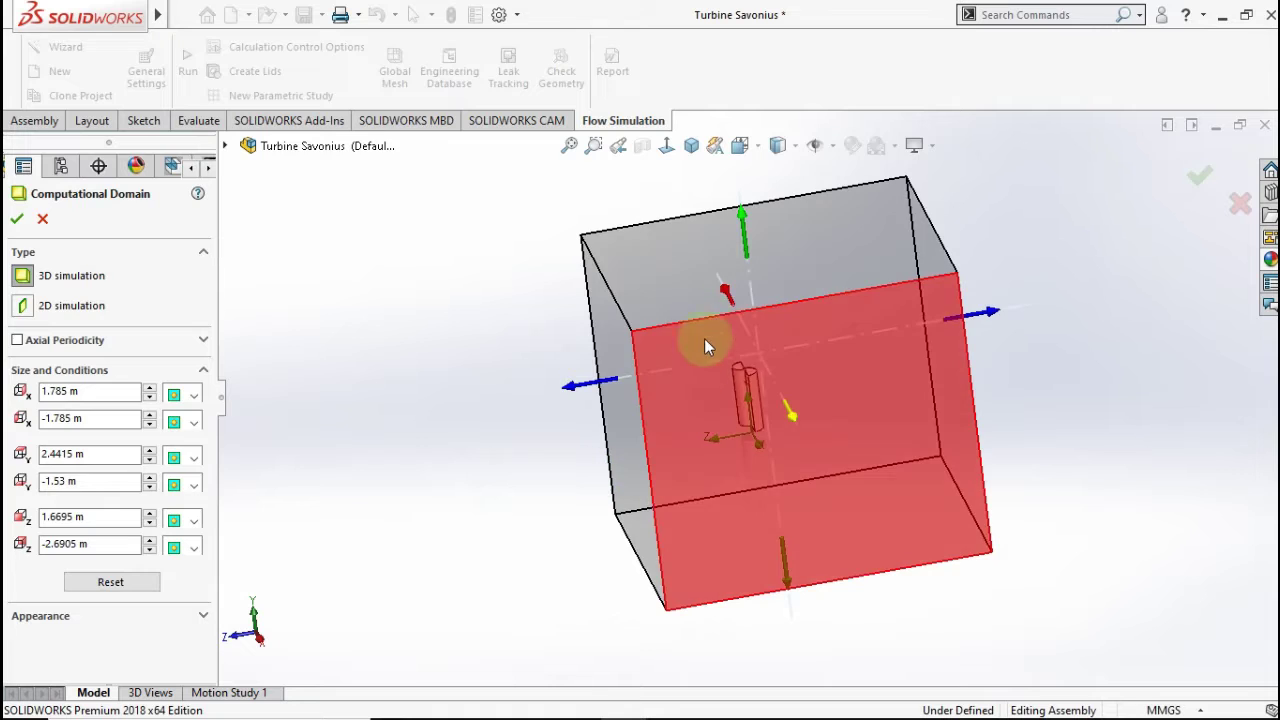
key(Return)
Switch to the right-side view and bring up the computational domain's options
click(752, 145)
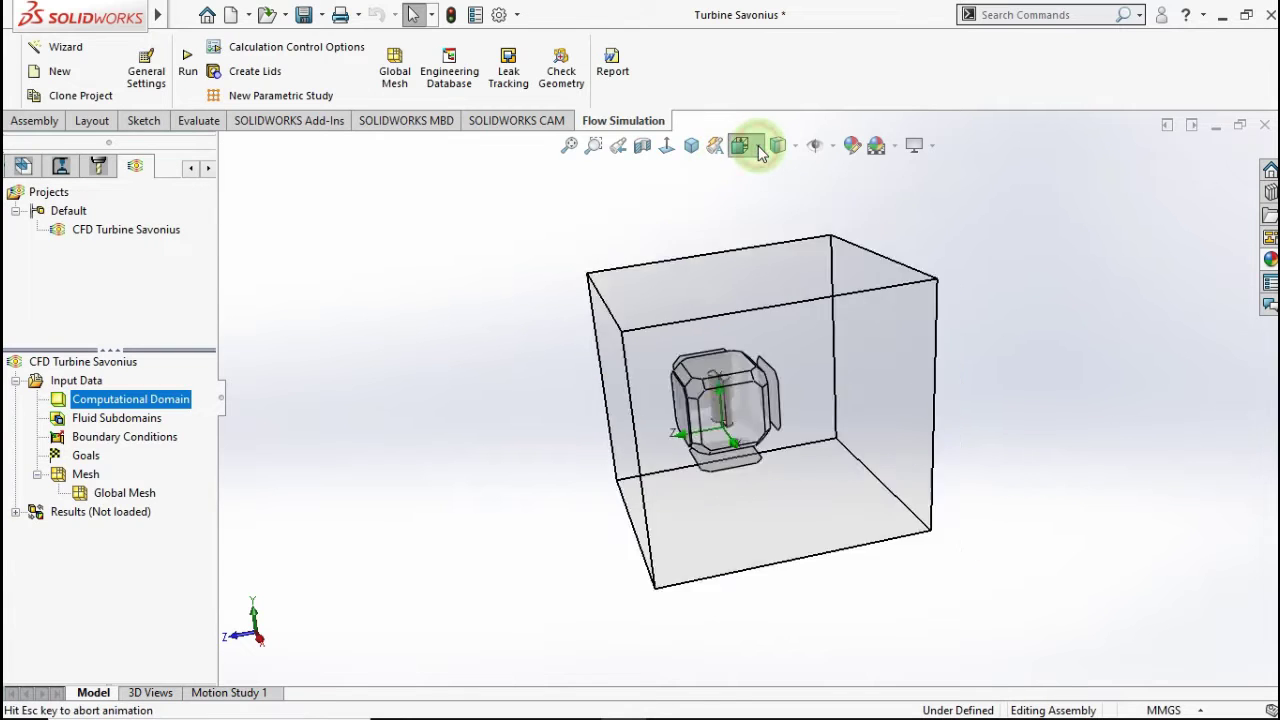
right_drag(672, 487, 670, 474)
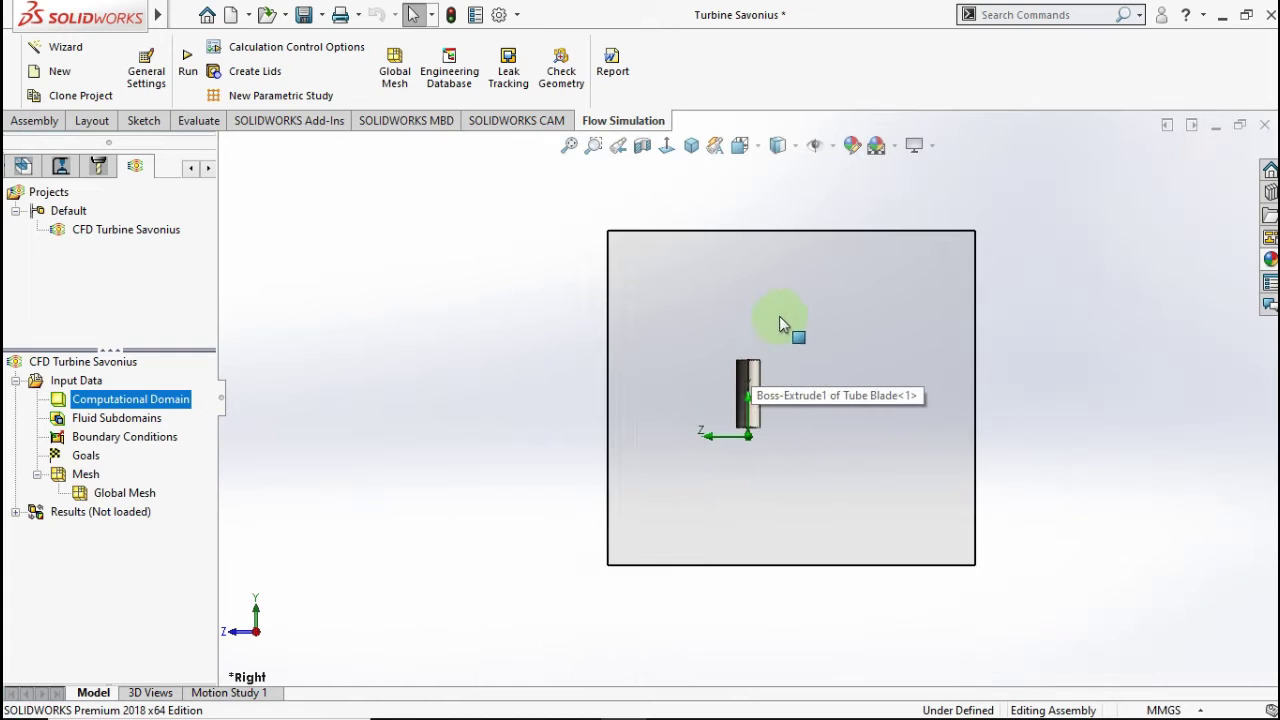
right_click(118, 405)
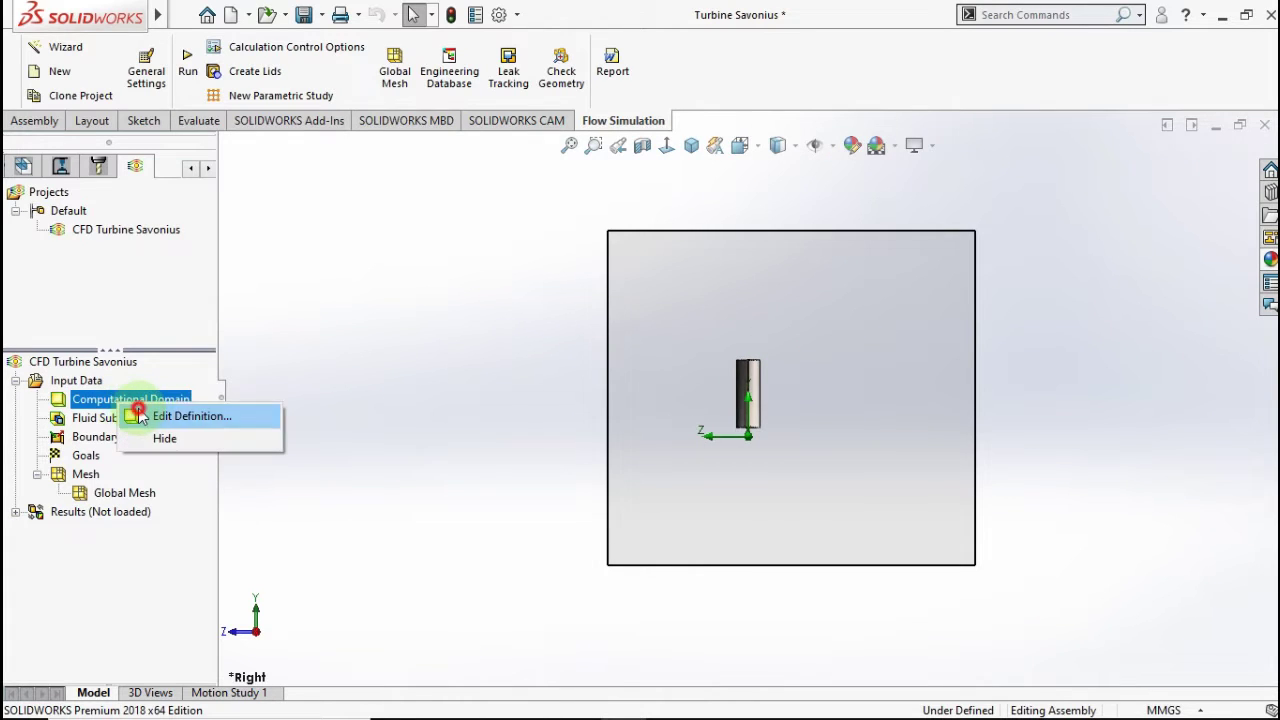
Edit the computational domain, pulling its Z max and Z min boundaries toward the turbine
click(135, 416)
drag(574, 399, 700, 408)
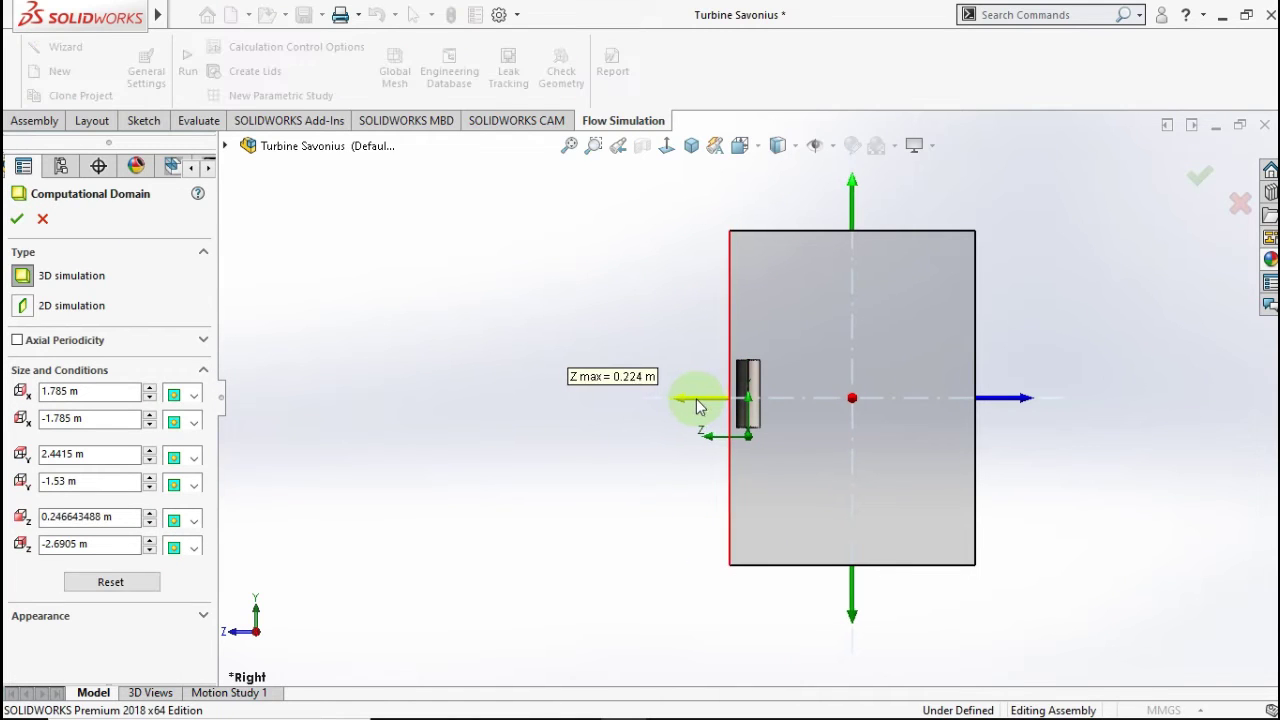
click(1012, 396)
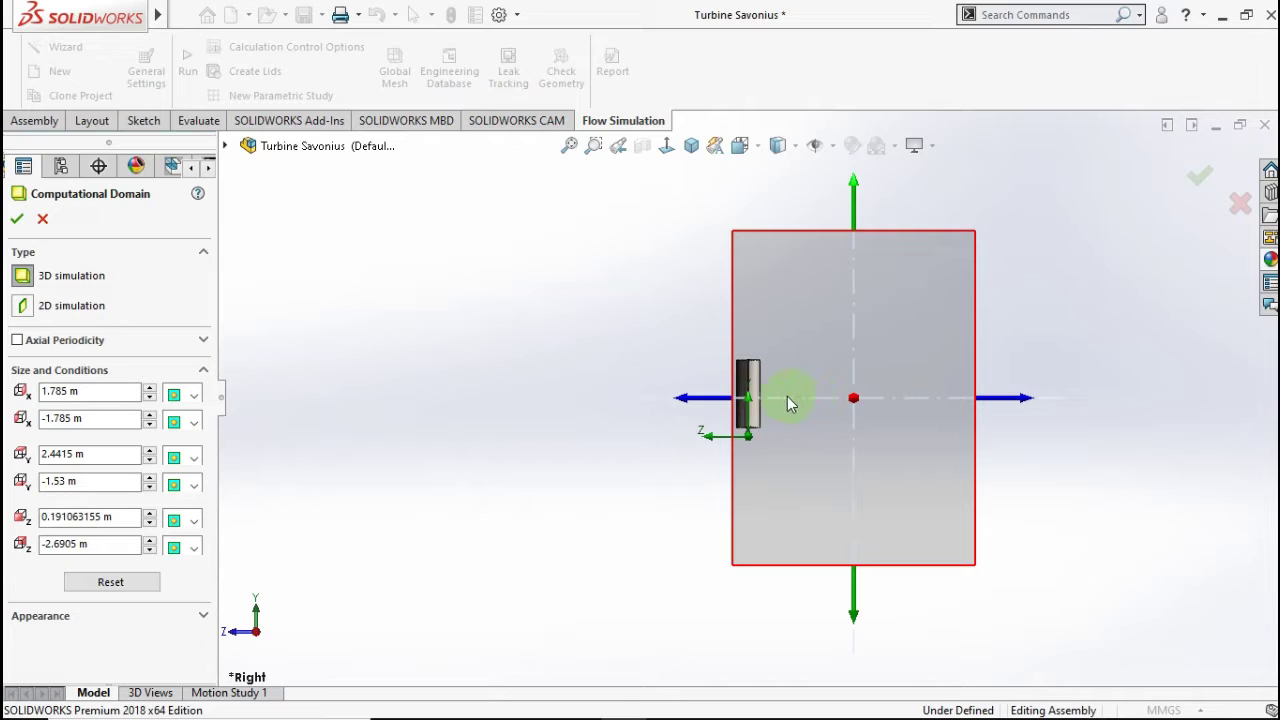
drag(1030, 400, 819, 404)
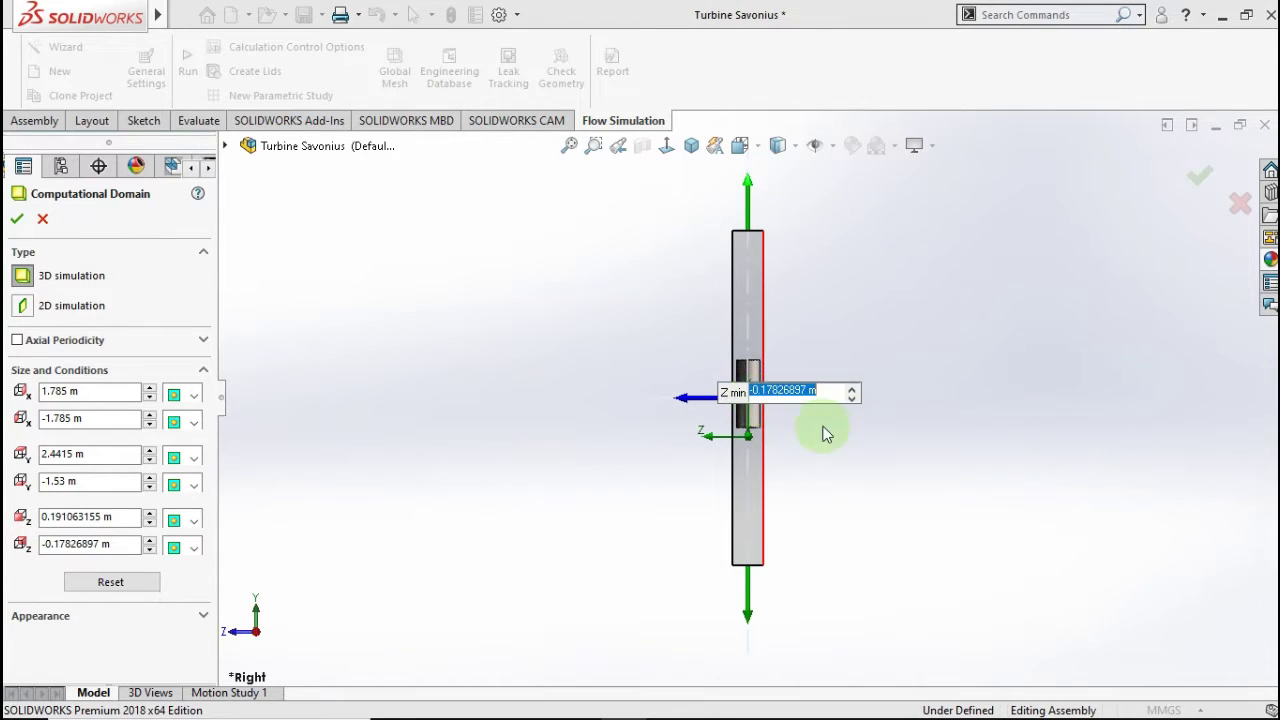
scroll(749, 434, down, 3)
scroll(622, 318, down, 2)
scroll(603, 312, up, 2)
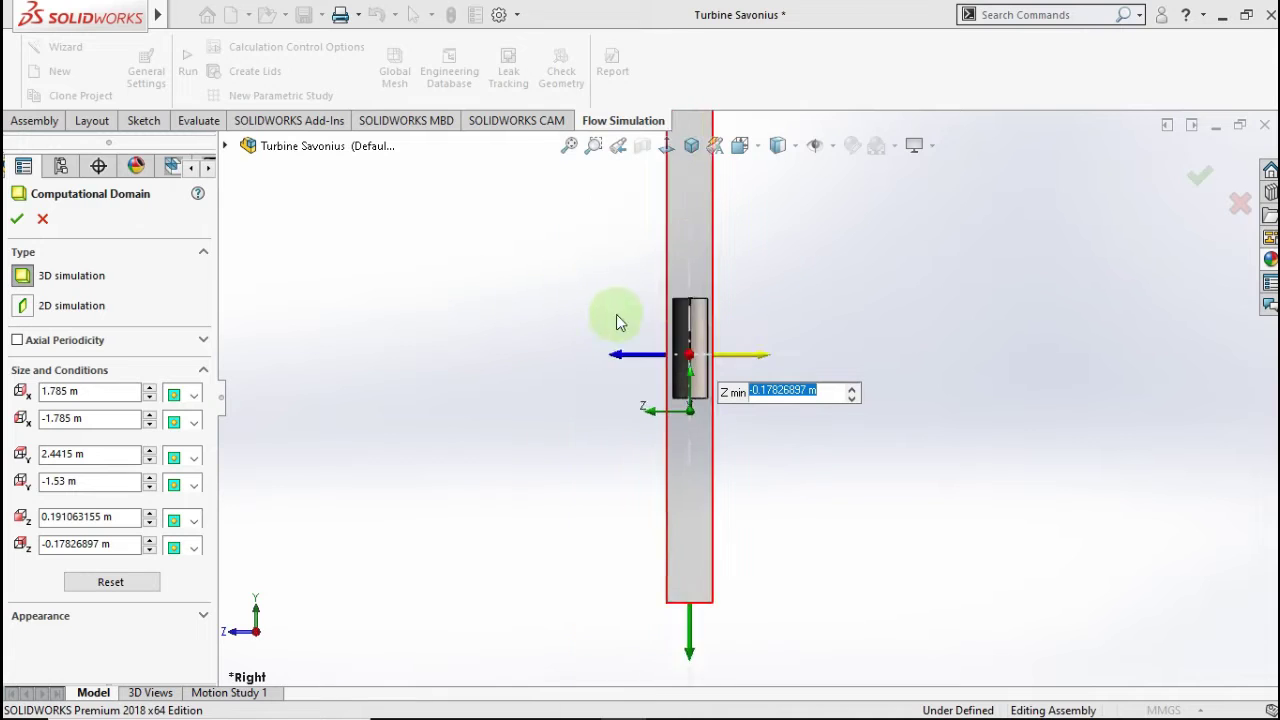
scroll(614, 314, up, 2)
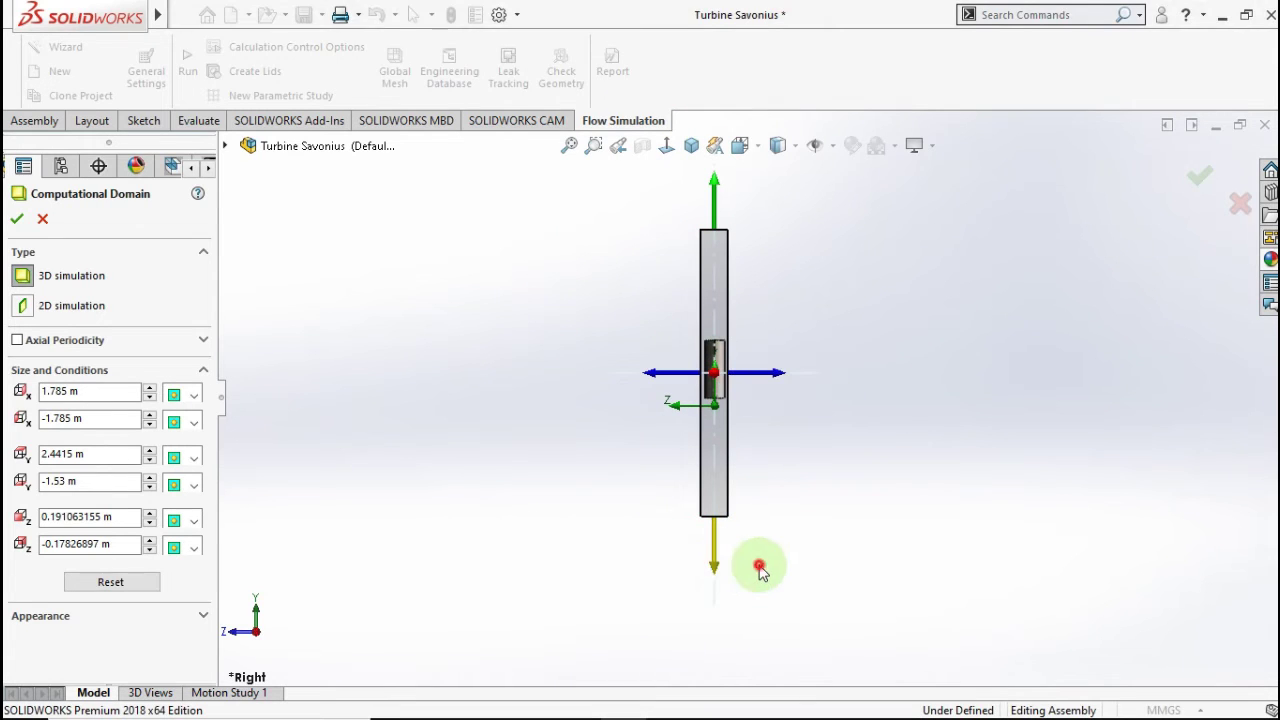
Raise the domain bottom and lower its top to about 0.94 m
drag(720, 566, 722, 462)
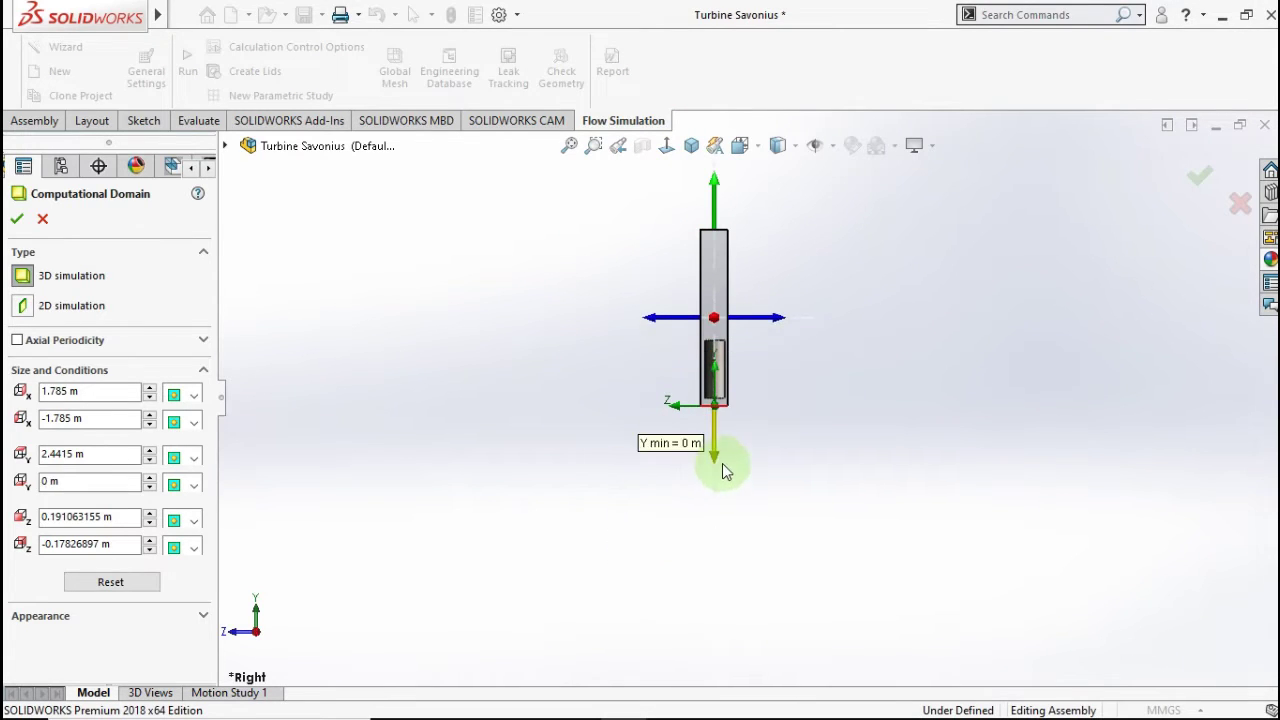
scroll(713, 278, down, 2)
scroll(713, 281, down, 1)
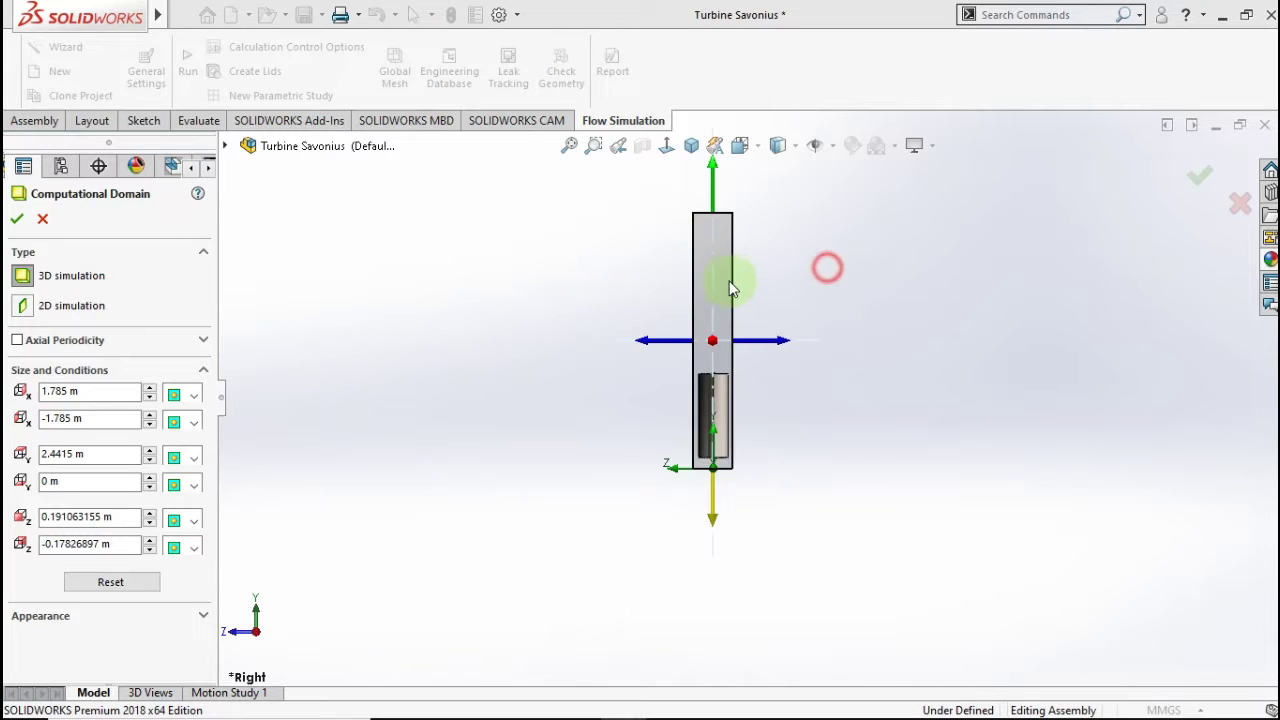
scroll(720, 282, down, 1)
scroll(725, 282, down, 1)
scroll(725, 282, up, 1)
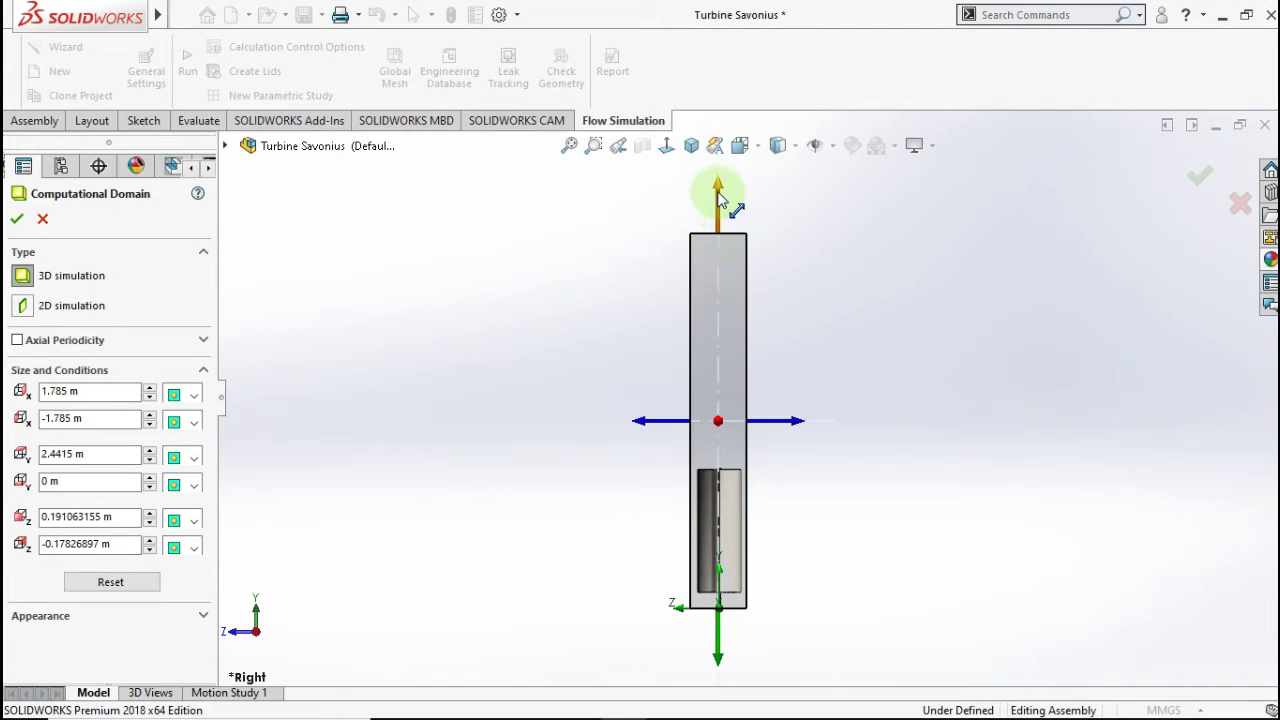
drag(718, 190, 723, 418)
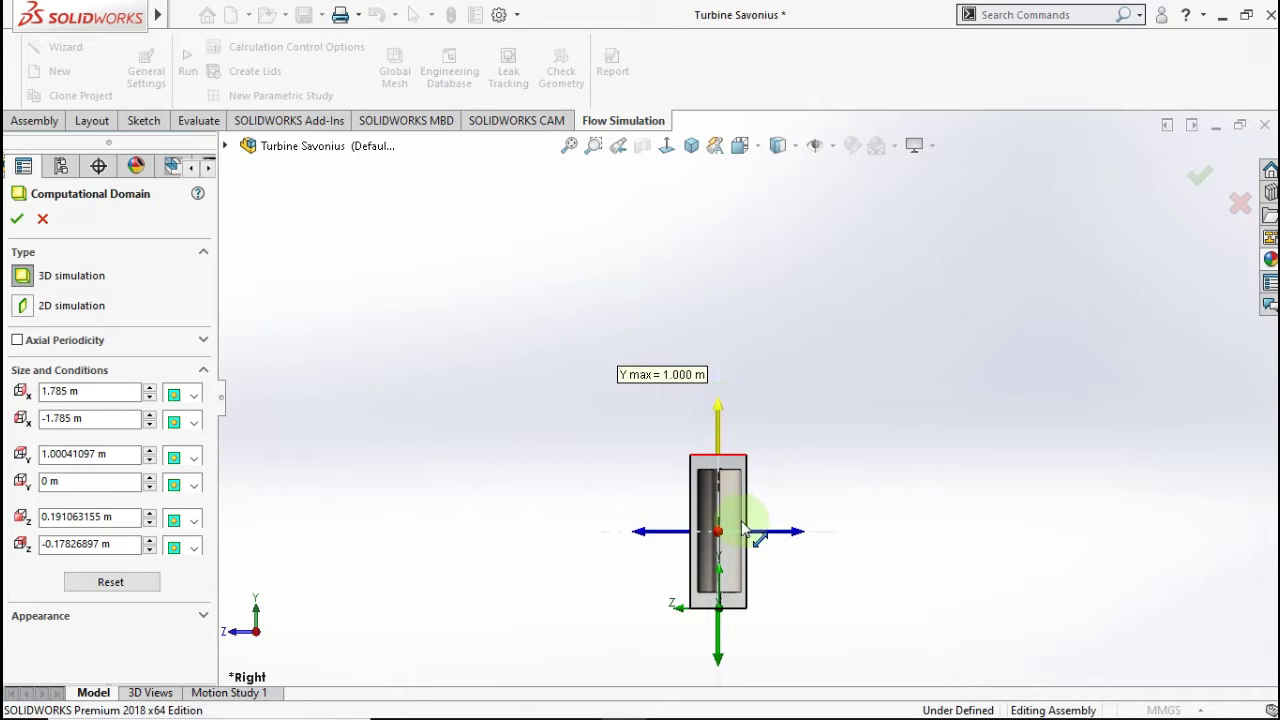
scroll(740, 520, down, 3)
scroll(725, 500, down, 2)
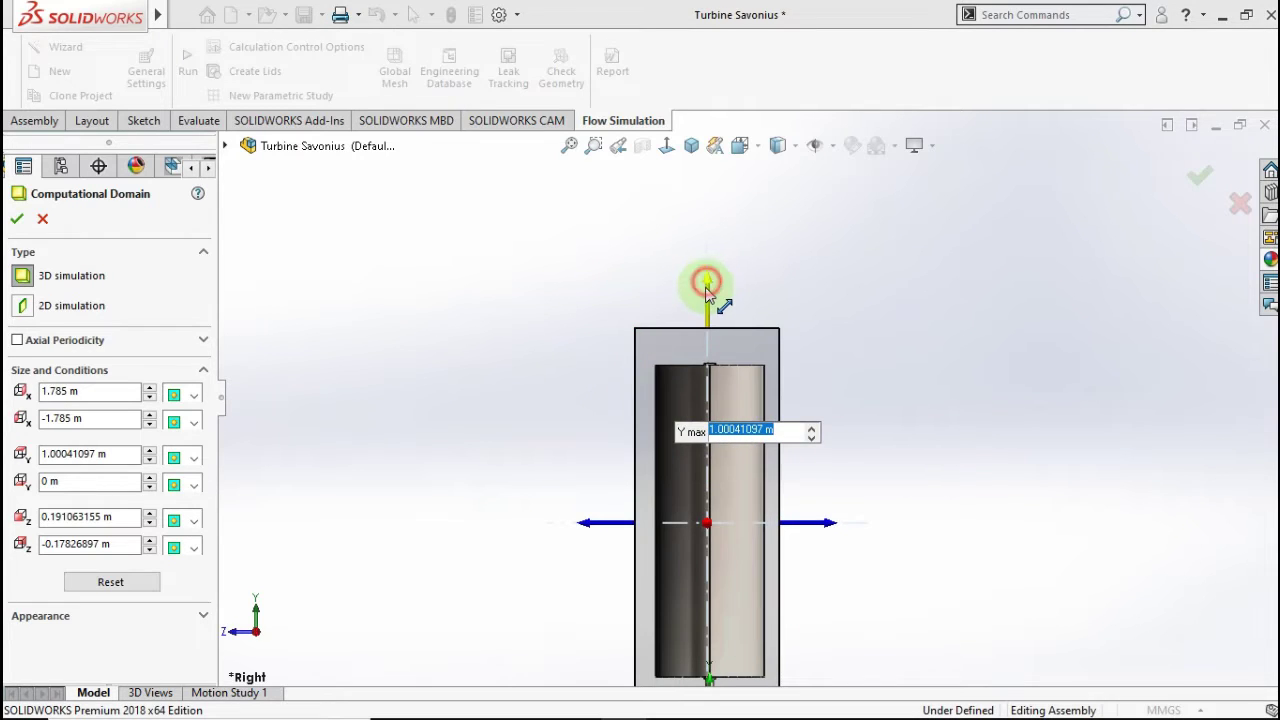
drag(714, 289, 705, 312)
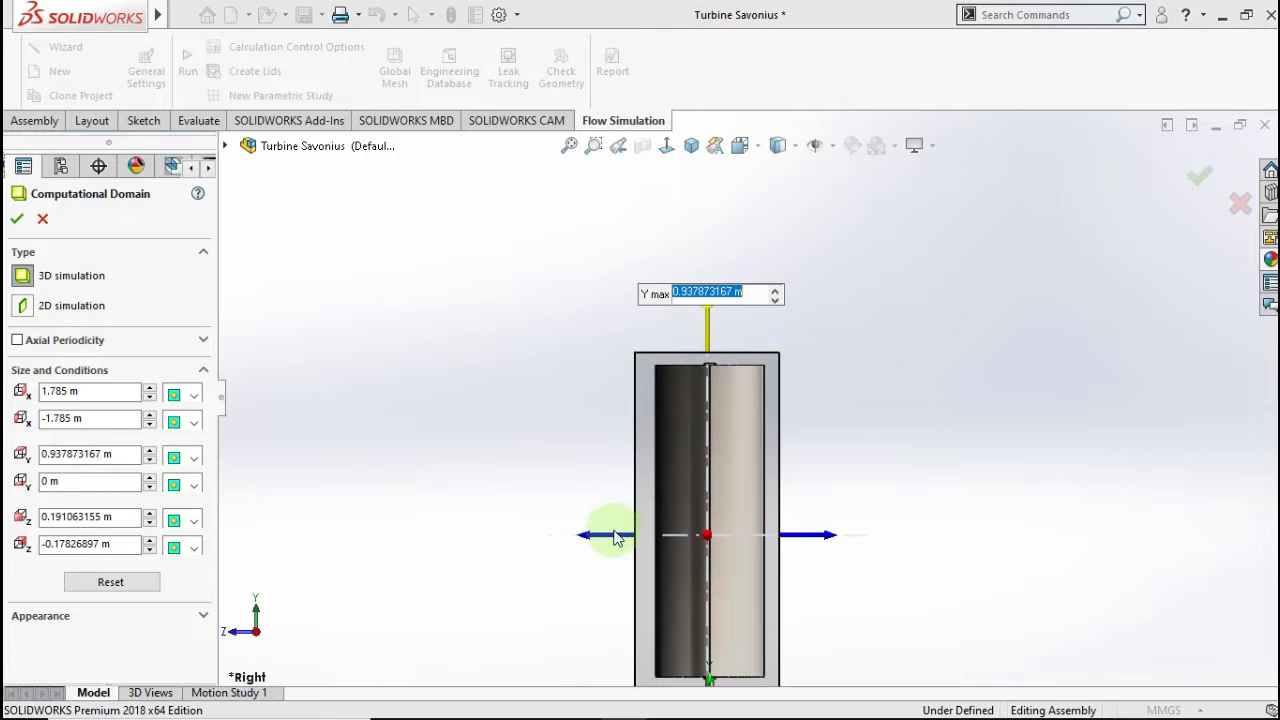
Set domain Z limits to about 0.29 m and -0.24 m, bottom just below the turbine base
drag(600, 534, 568, 545)
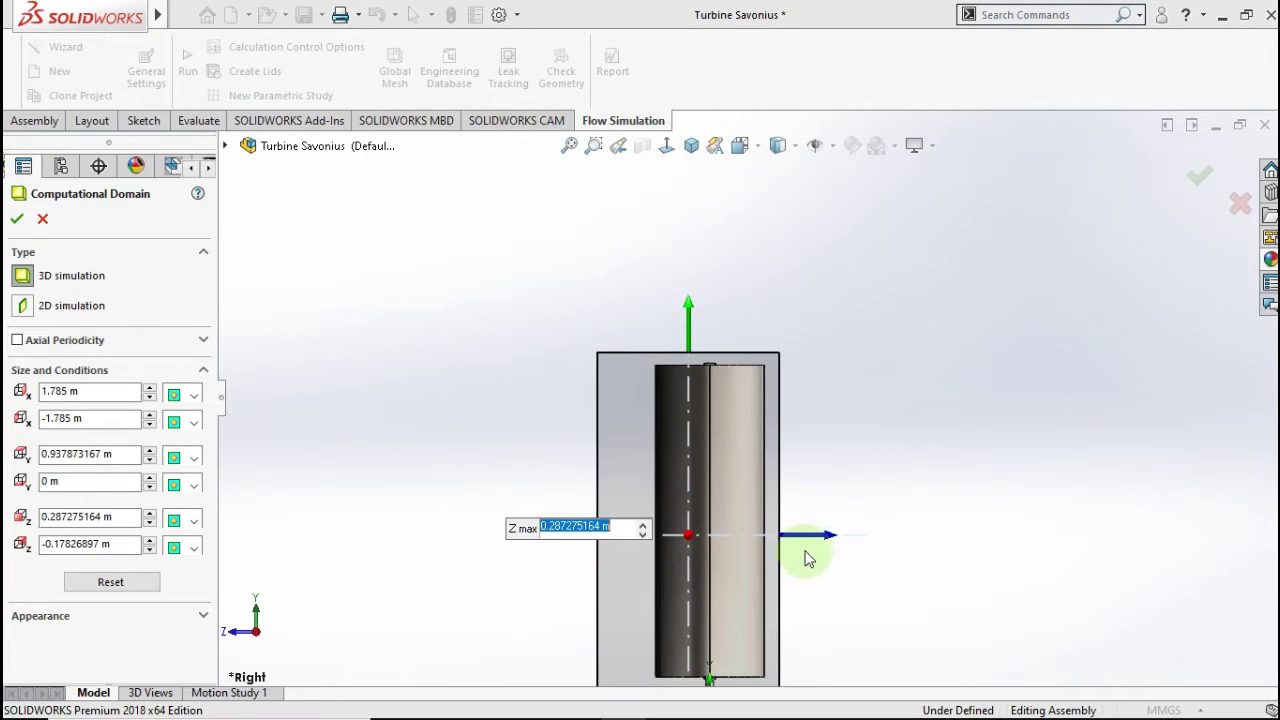
drag(823, 536, 913, 541)
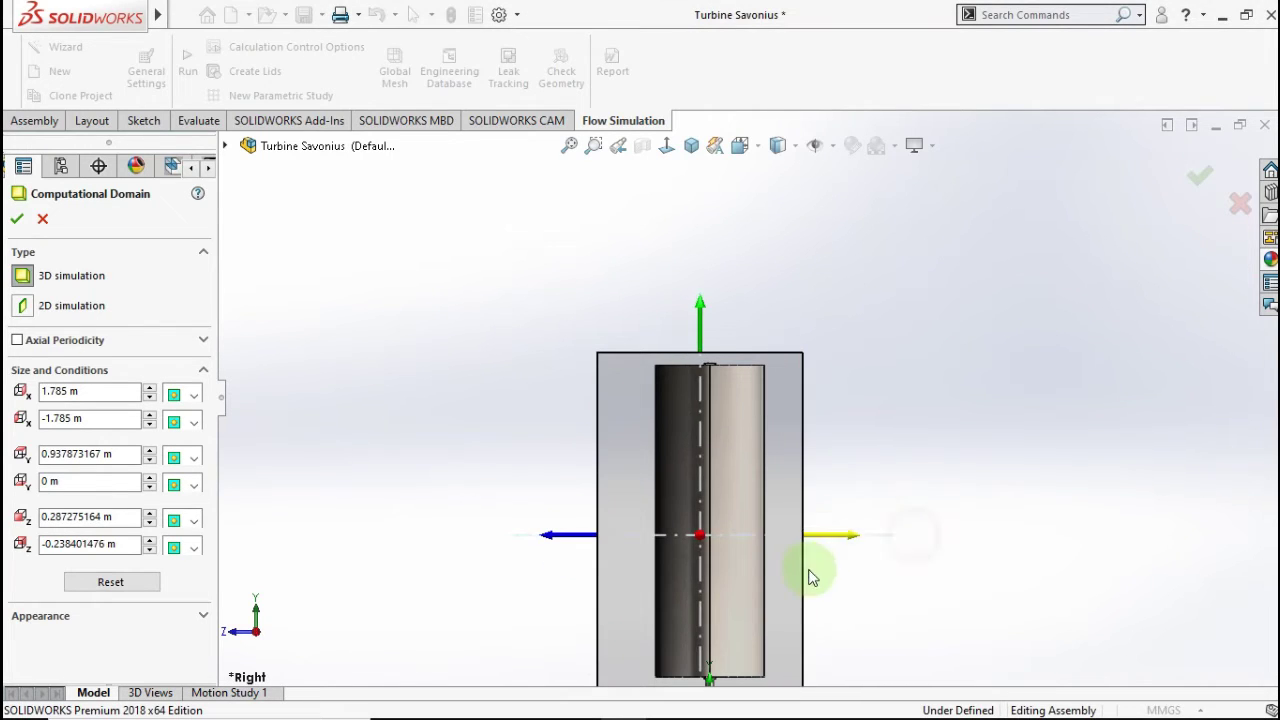
scroll(806, 575, up, 3)
scroll(806, 575, up, 1)
scroll(806, 578, down, 3)
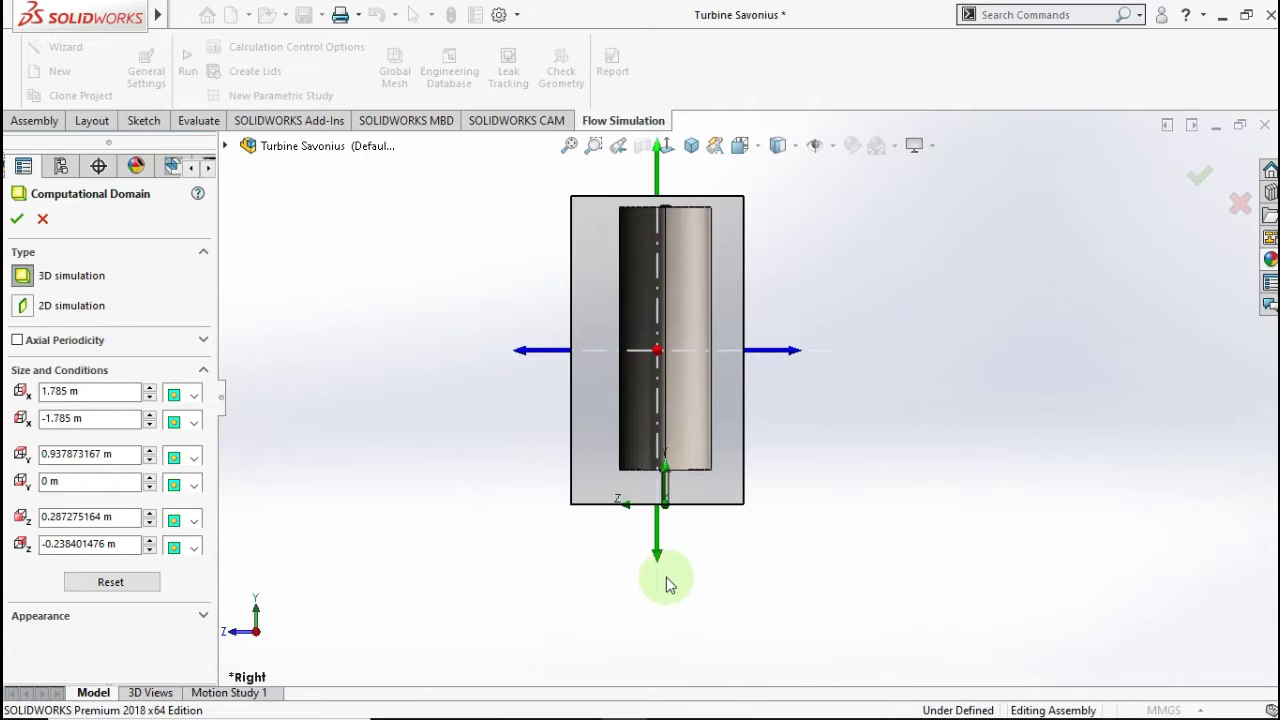
ctrl+middle_drag(671, 549, 700, 520)
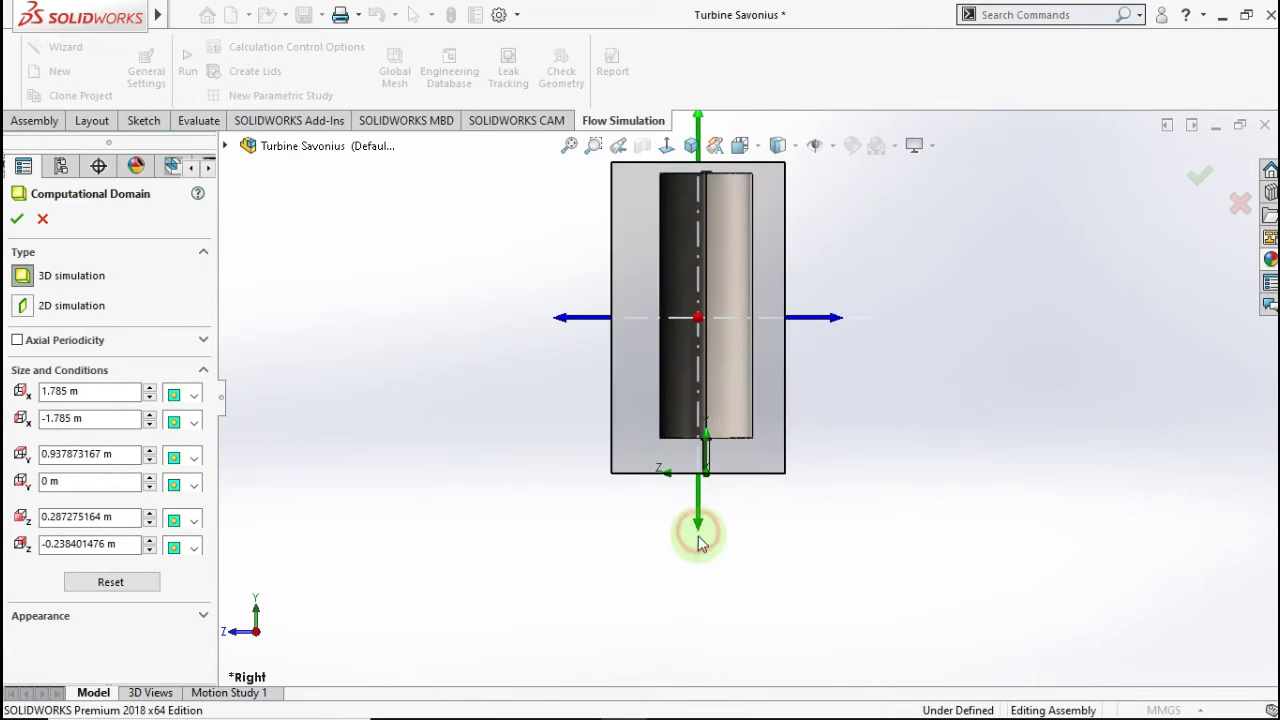
mouse_move(698, 523)
mouse_down()
mouse_move(700, 540)
mouse_move(708, 532)
mouse_up()
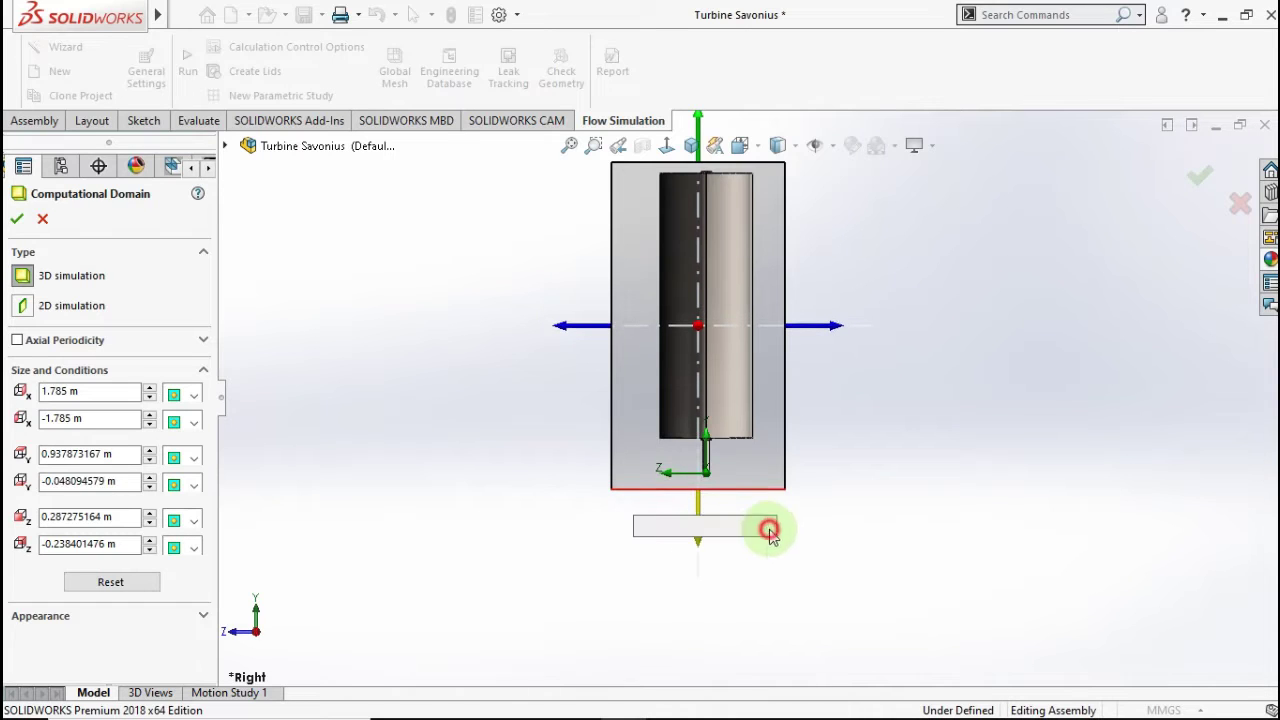
scroll(858, 463, up, 1)
click(858, 463)
scroll(825, 348, up, 1)
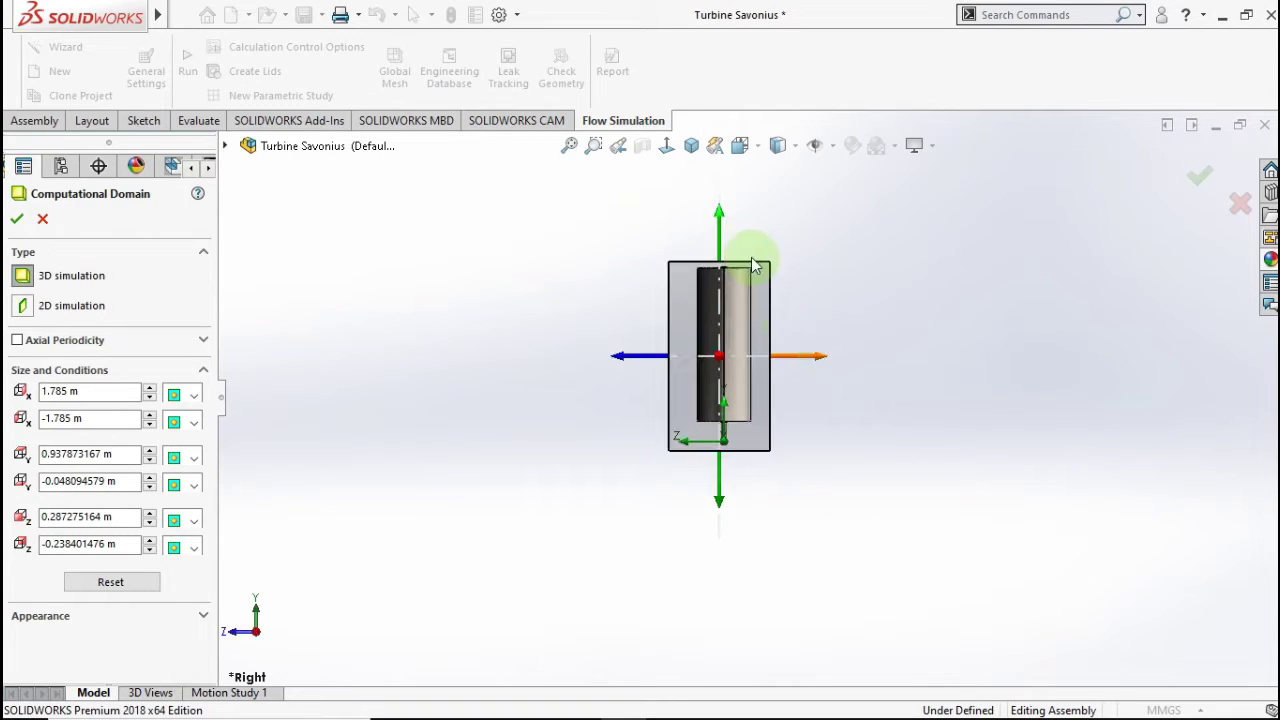
scroll(749, 257, down, 2)
In front view, pull the X limits in to about -0.338 m and 0.351 m and apply
middle_drag(573, 355, 705, 306)
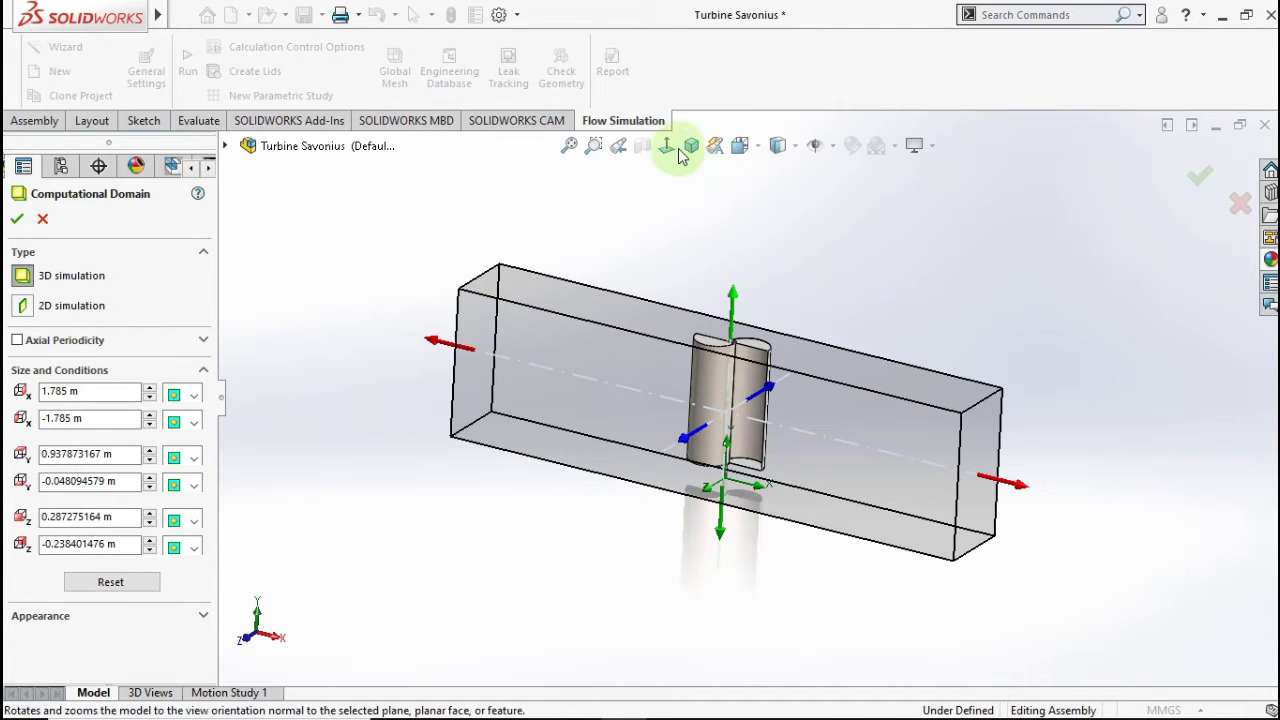
click(745, 148)
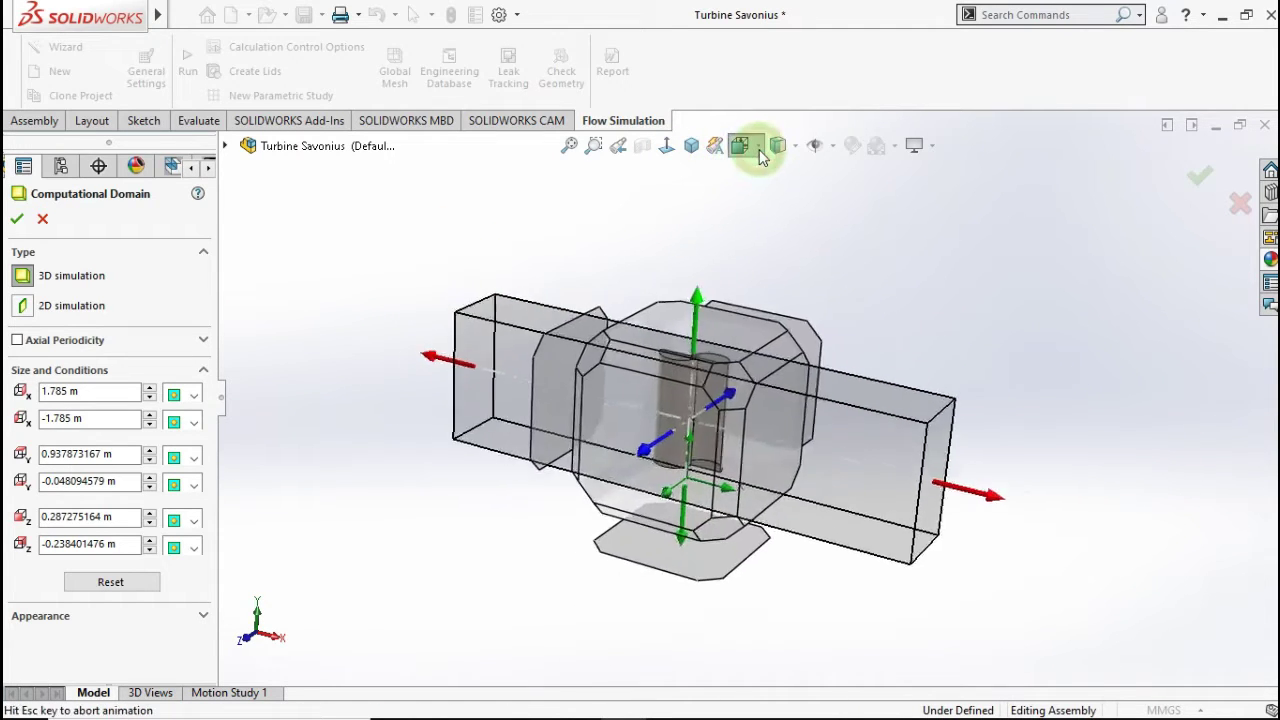
click(533, 596)
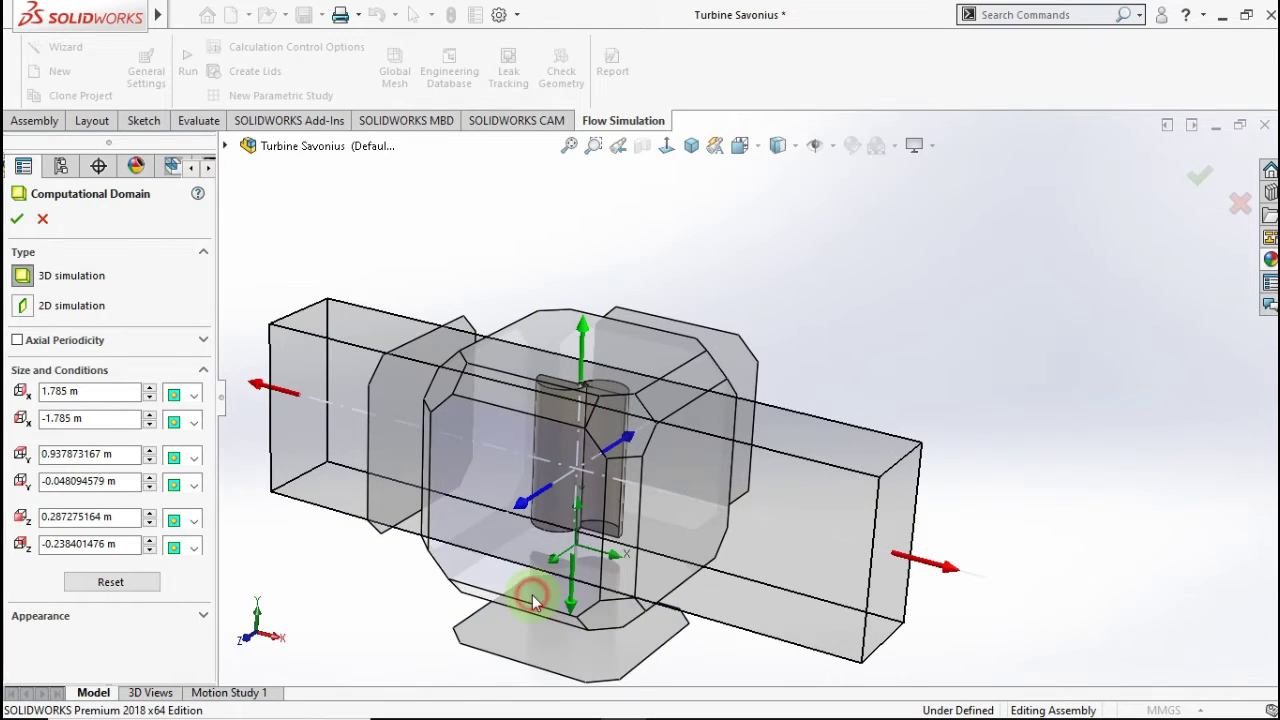
key(f)
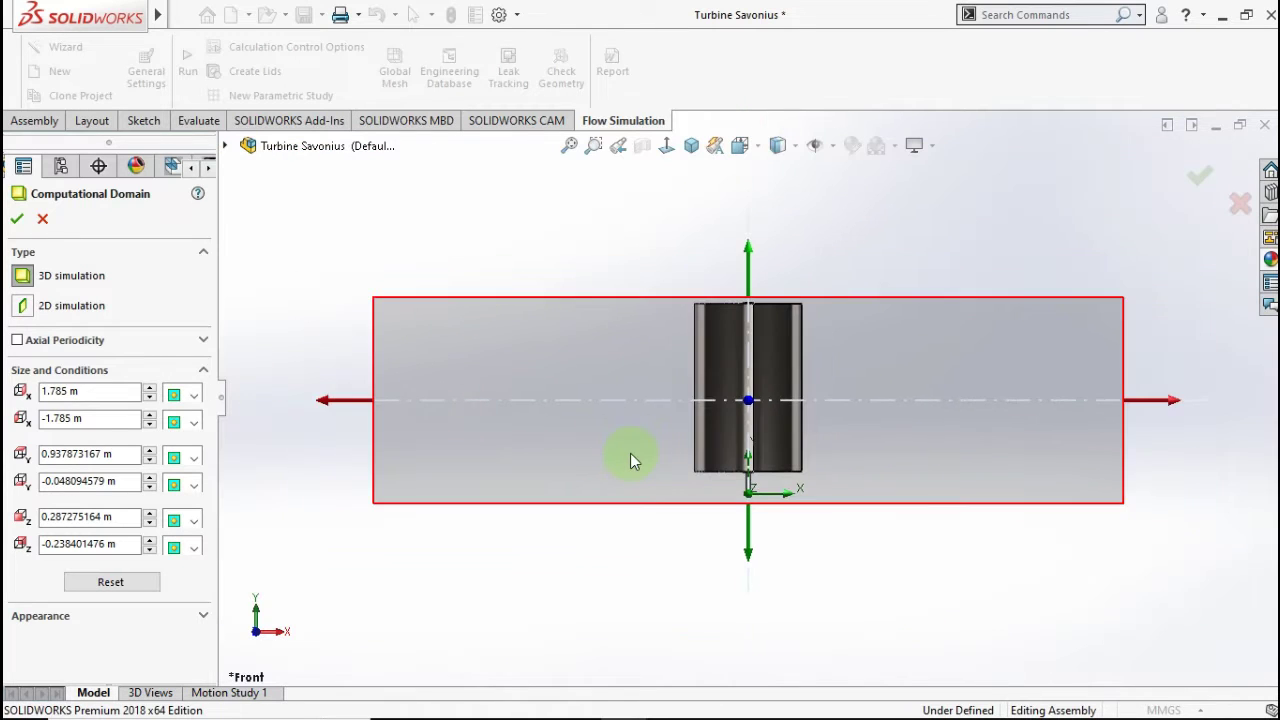
drag(325, 404, 628, 400)
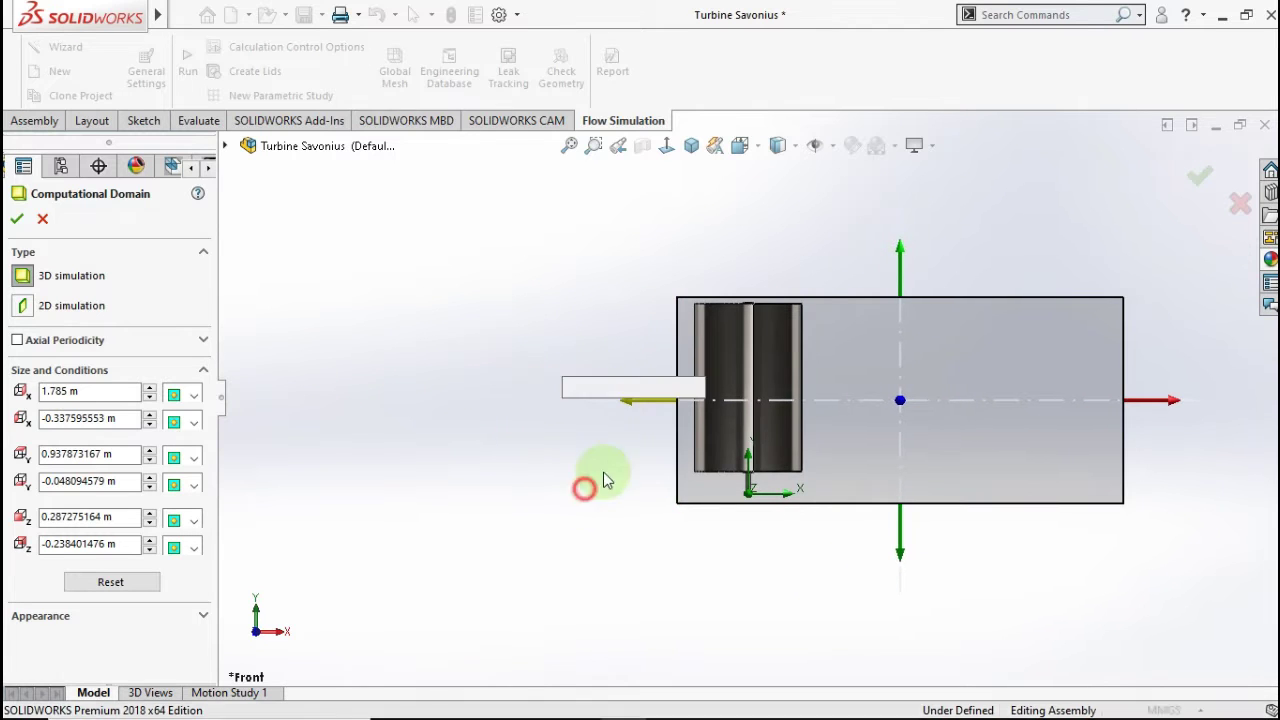
drag(1173, 402, 870, 418)
click(872, 418)
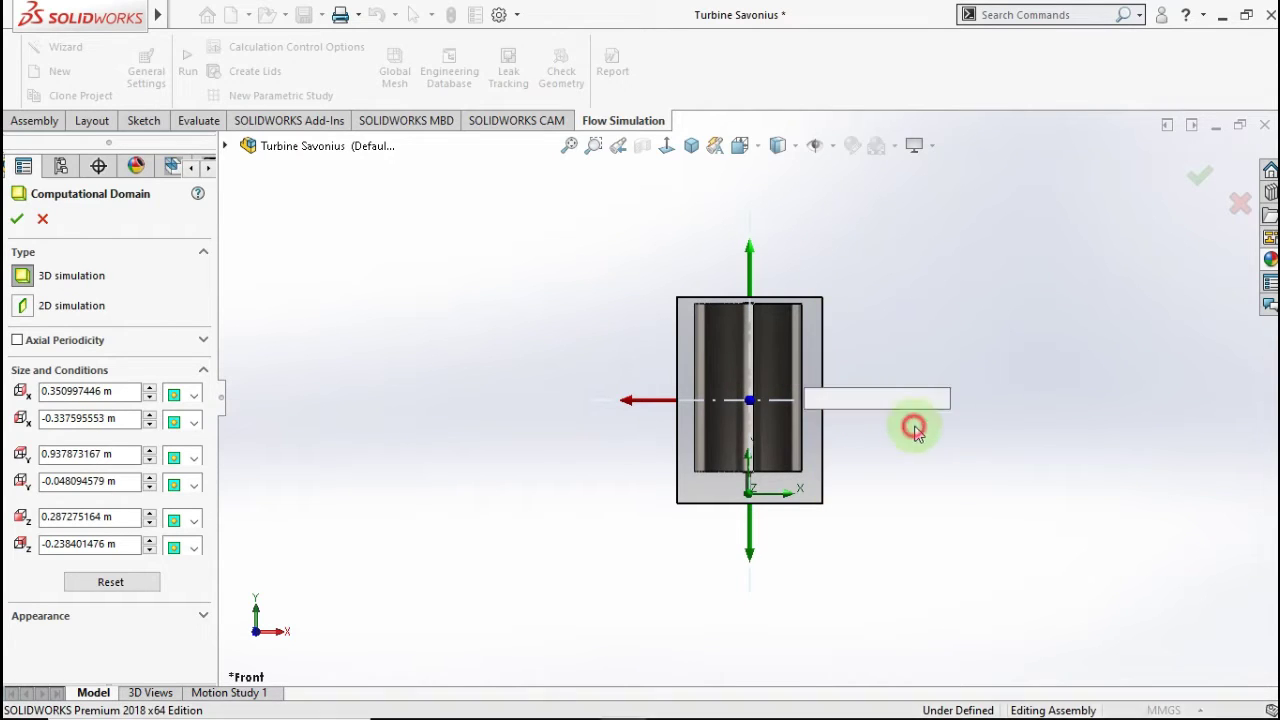
click(1192, 178)
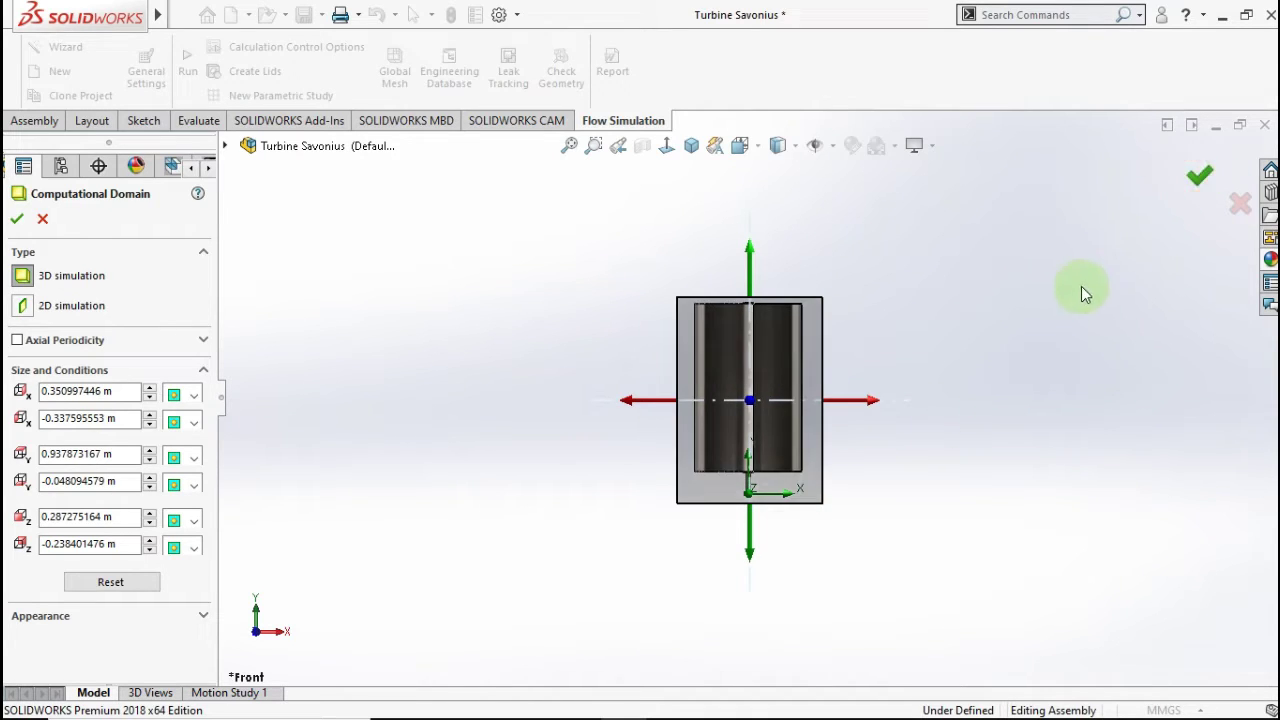
mouse_move(985, 332)
middle_down()
mouse_move(885, 337)
mouse_move(786, 391)
mouse_move(714, 371)
mouse_move(749, 309)
mouse_move(779, 378)
middle_up()
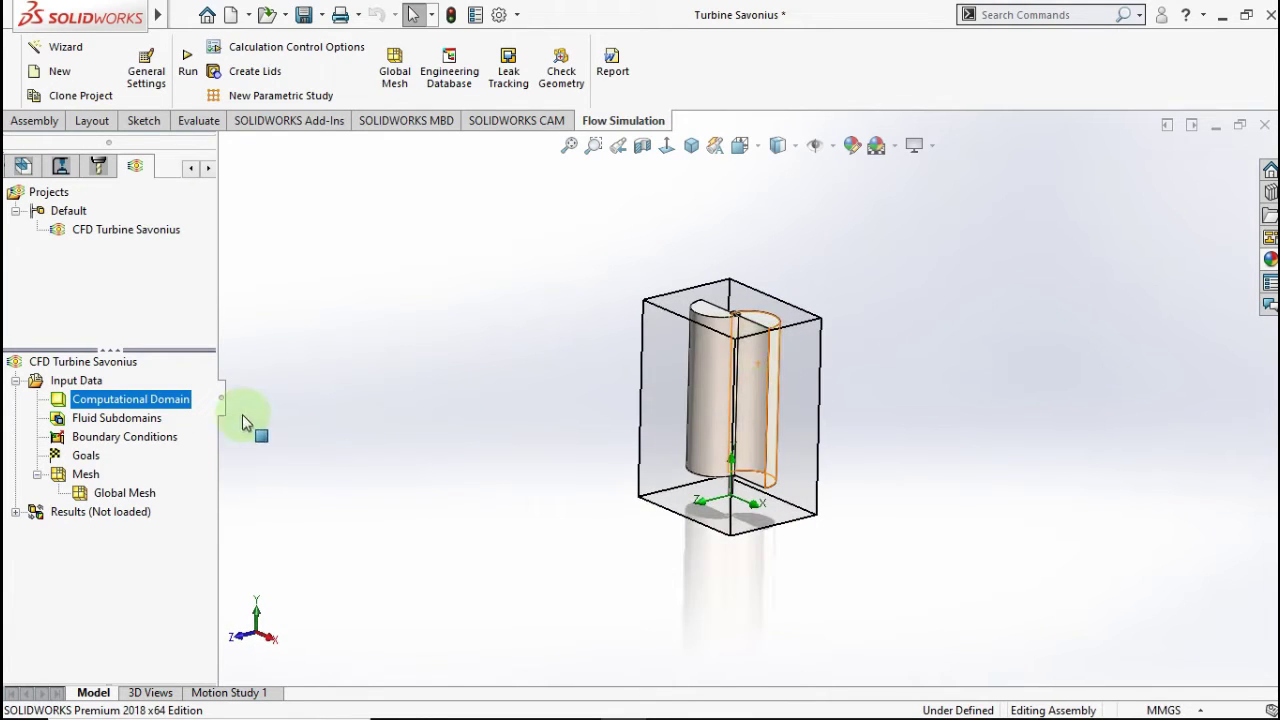
Hide the computational domain box and show the turbine in isometric view
right_click(160, 401)
click(222, 437)
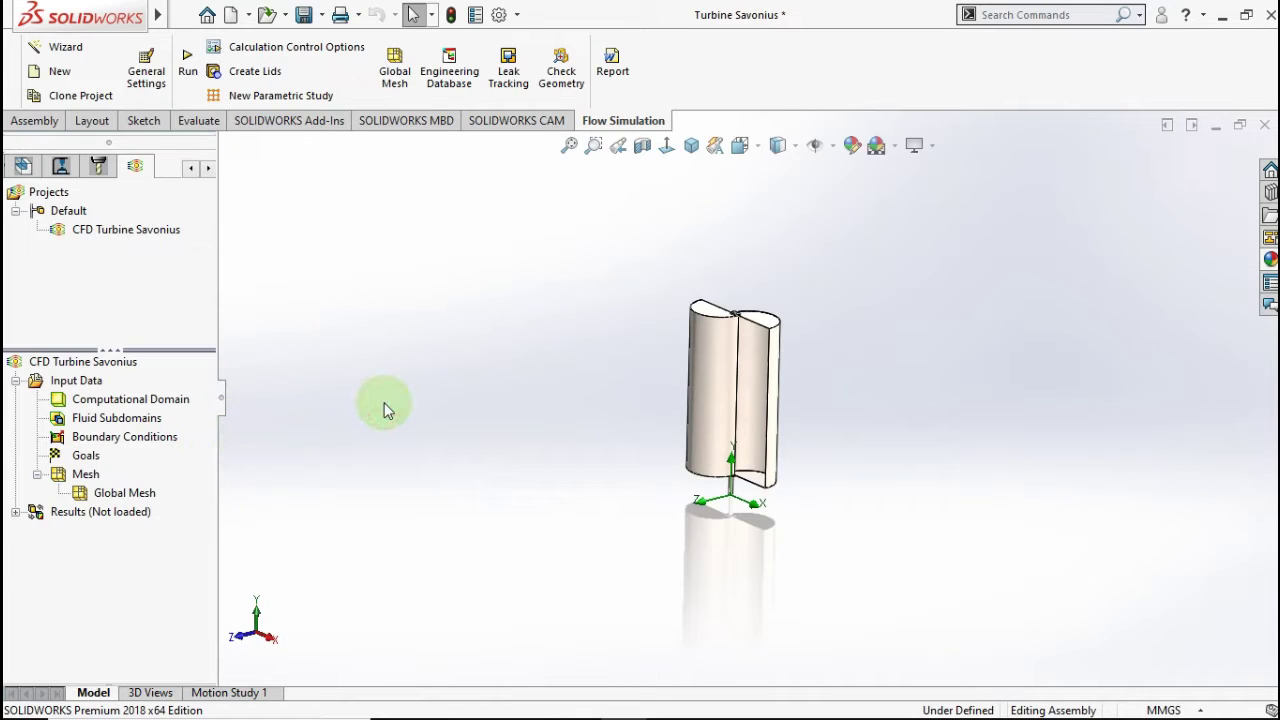
key(ctrl+7)
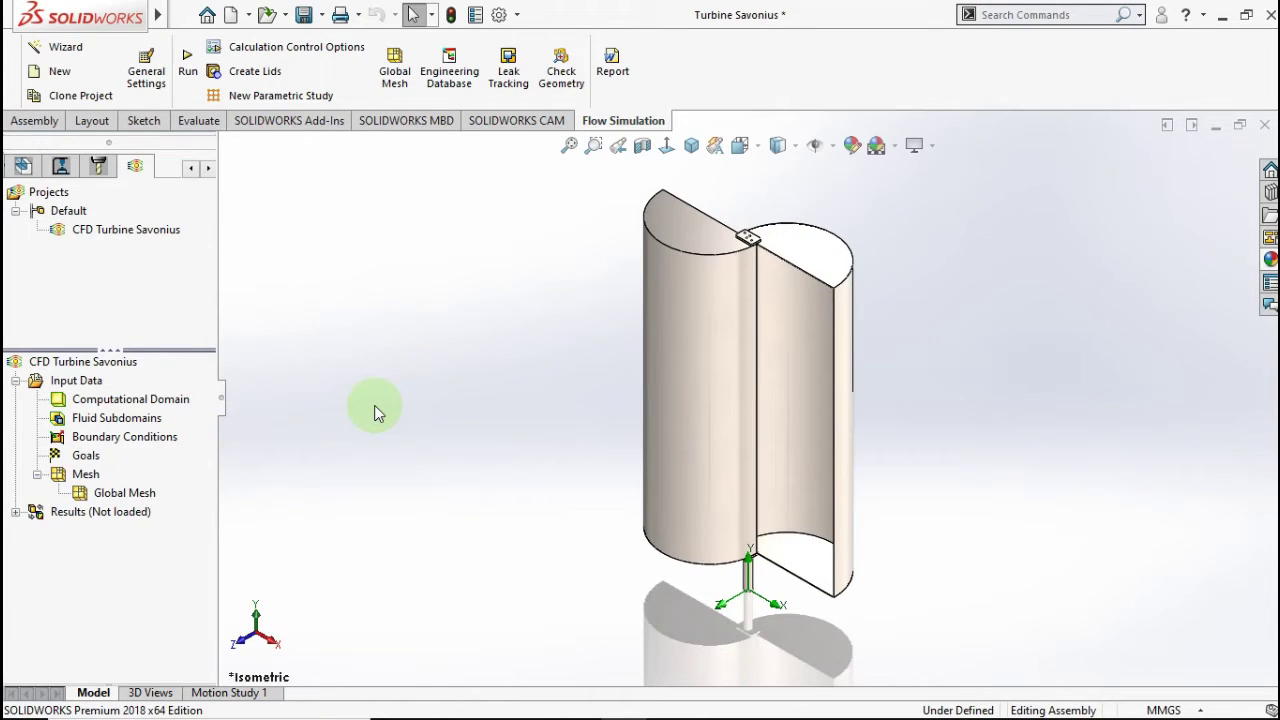
Add global goals with averaged Force and Torque (Y) ticked, and confirm them
right_click(89, 462)
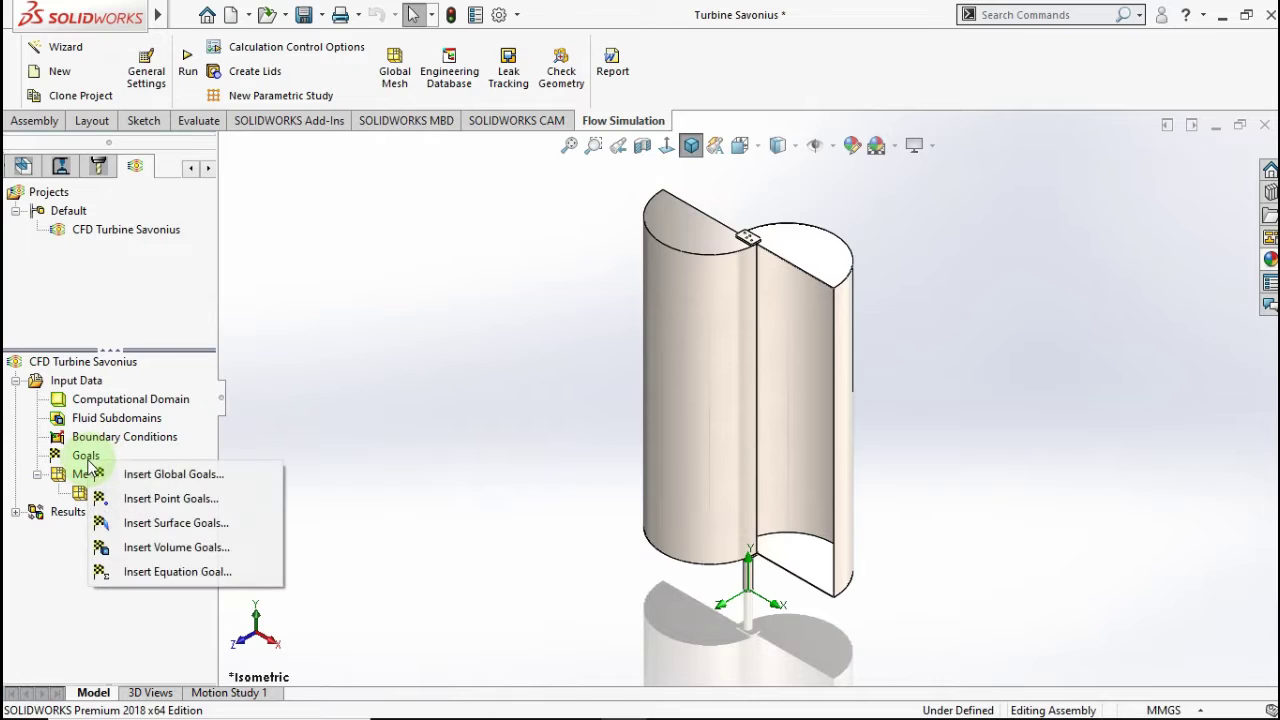
click(145, 478)
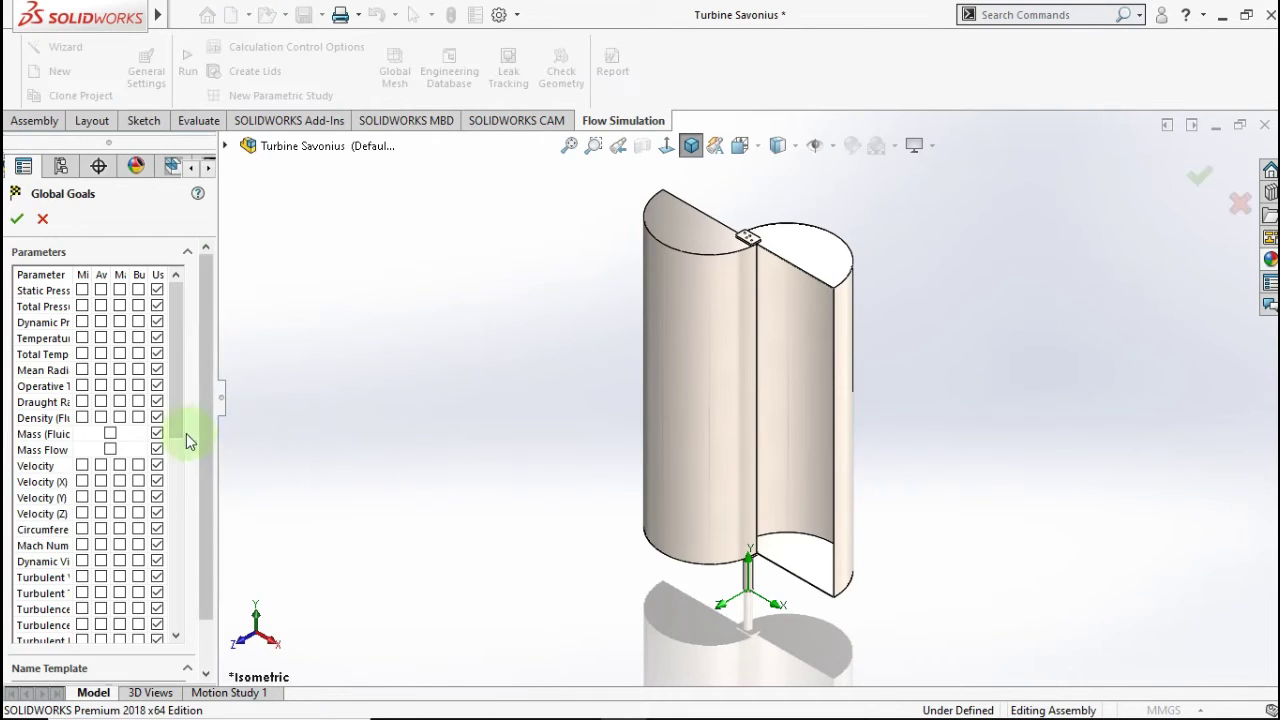
mouse_move(182, 425)
mouse_down()
mouse_move(183, 478)
mouse_move(174, 400)
mouse_up()
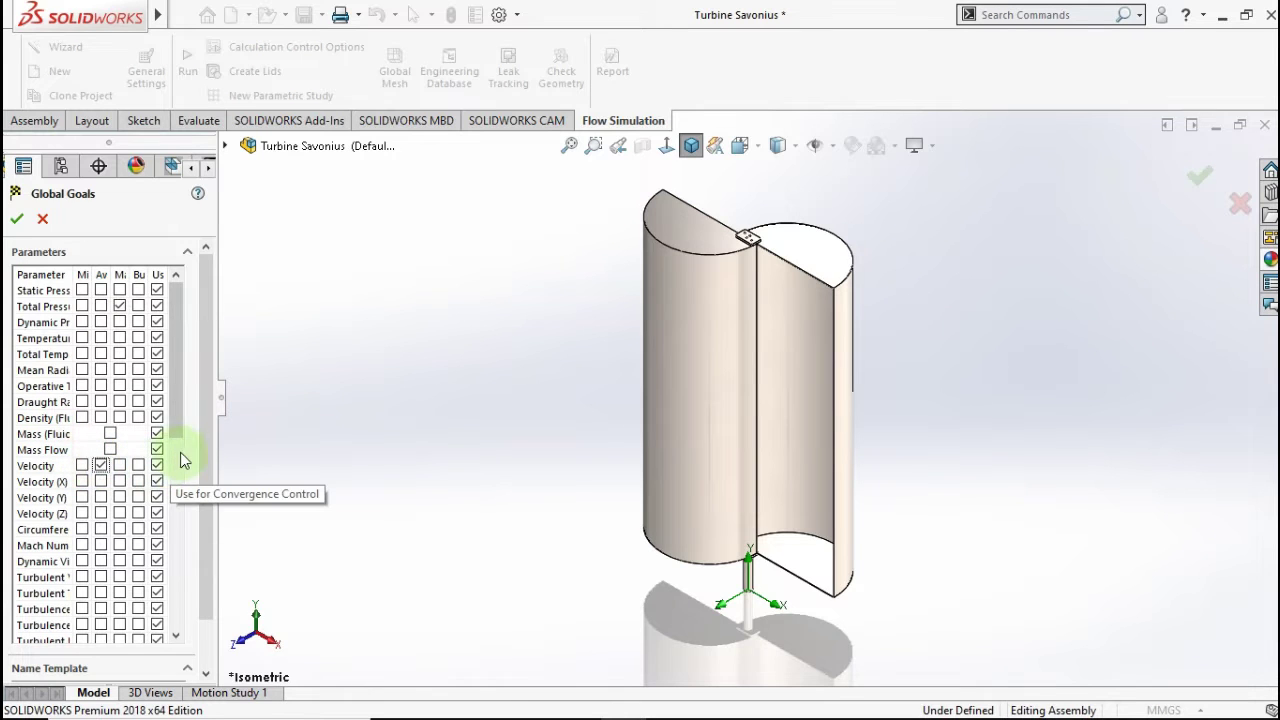
drag(178, 432, 172, 575)
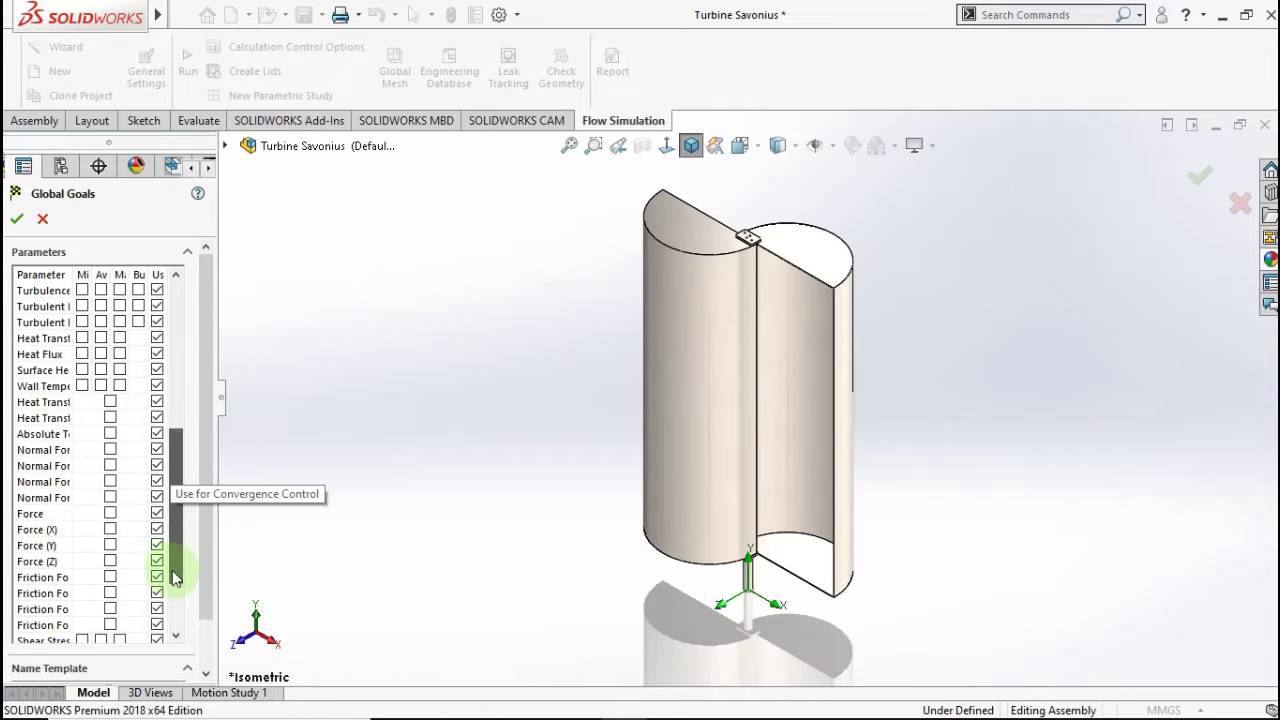
click(110, 513)
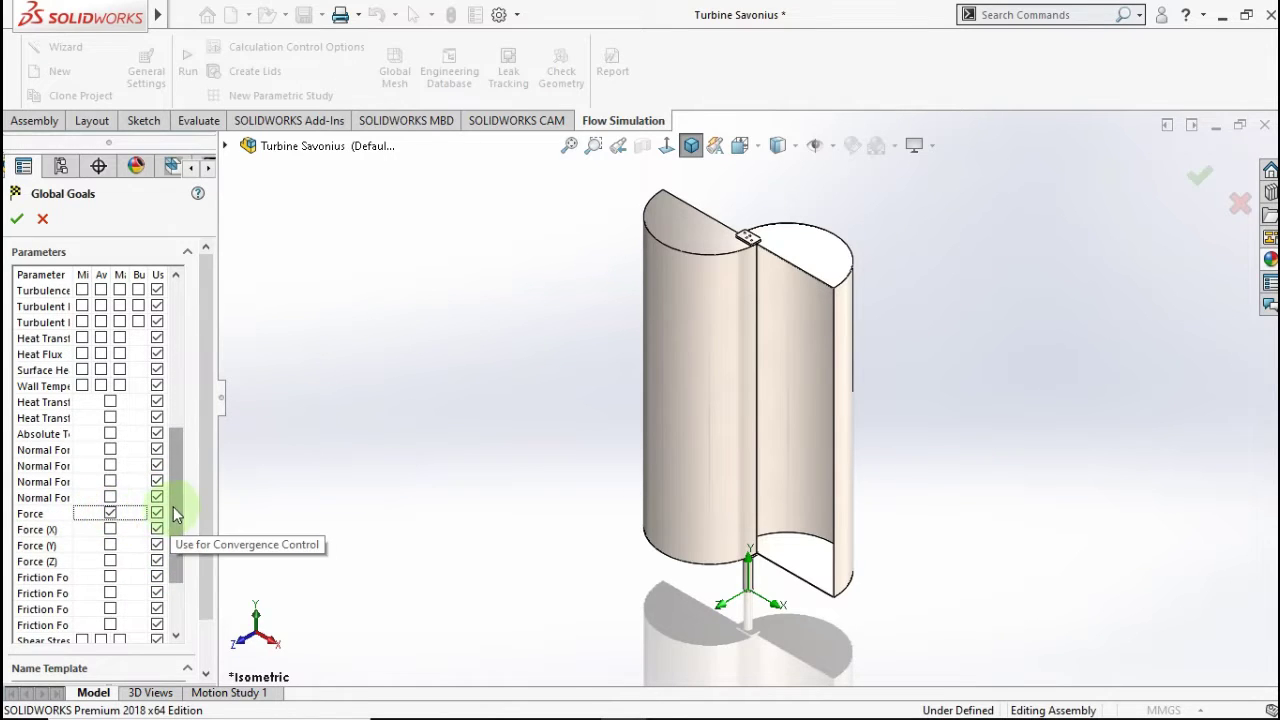
drag(174, 516, 174, 562)
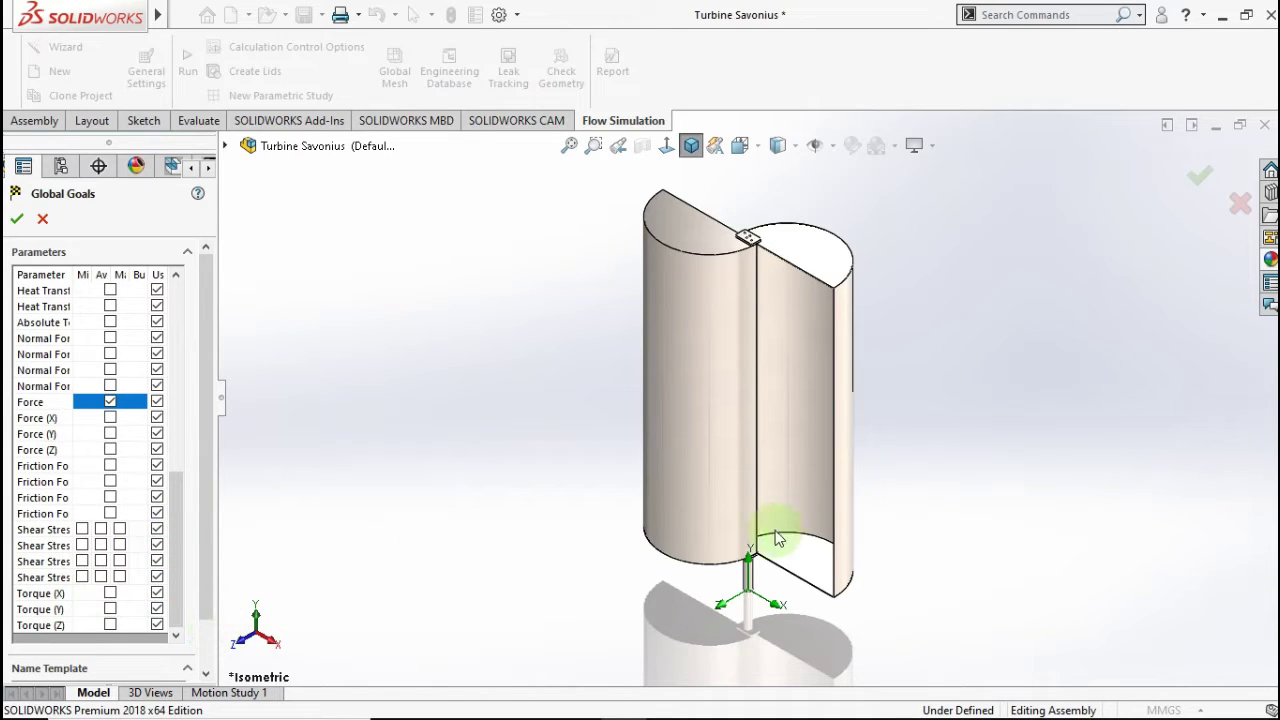
click(110, 608)
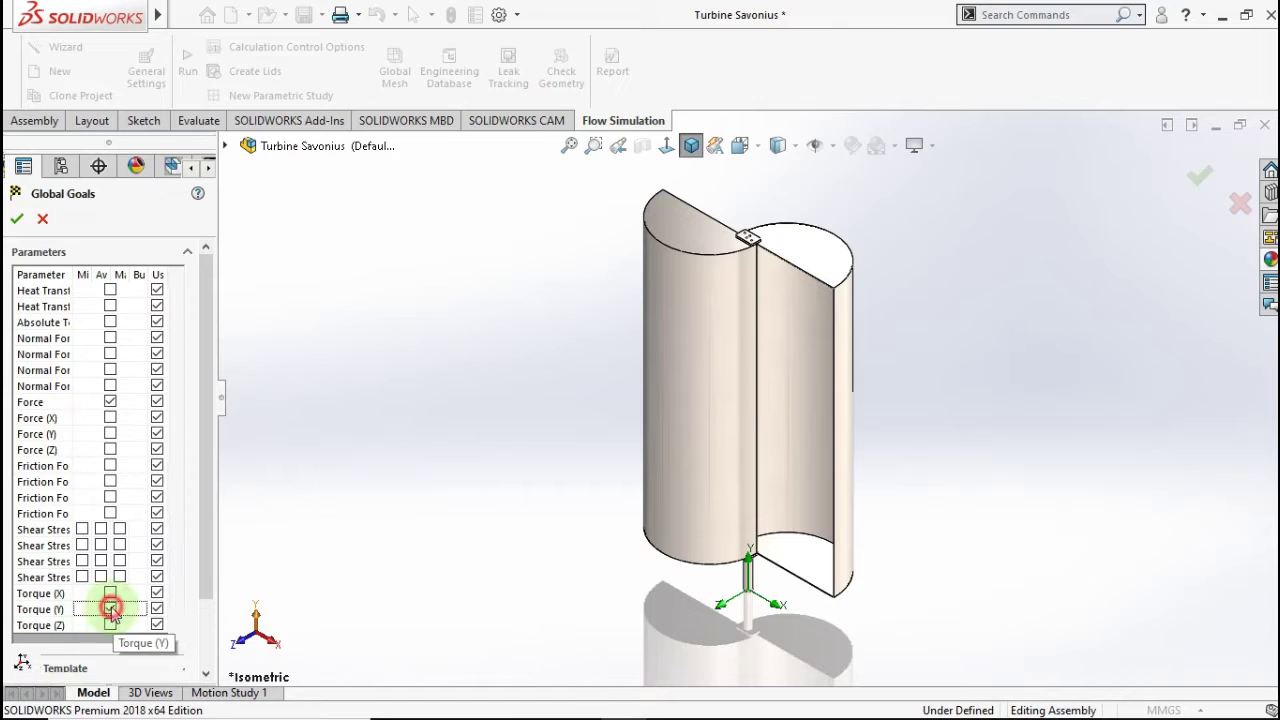
click(16, 218)
Rename the first two goals to Total Pressure and Velocity
click(140, 474)
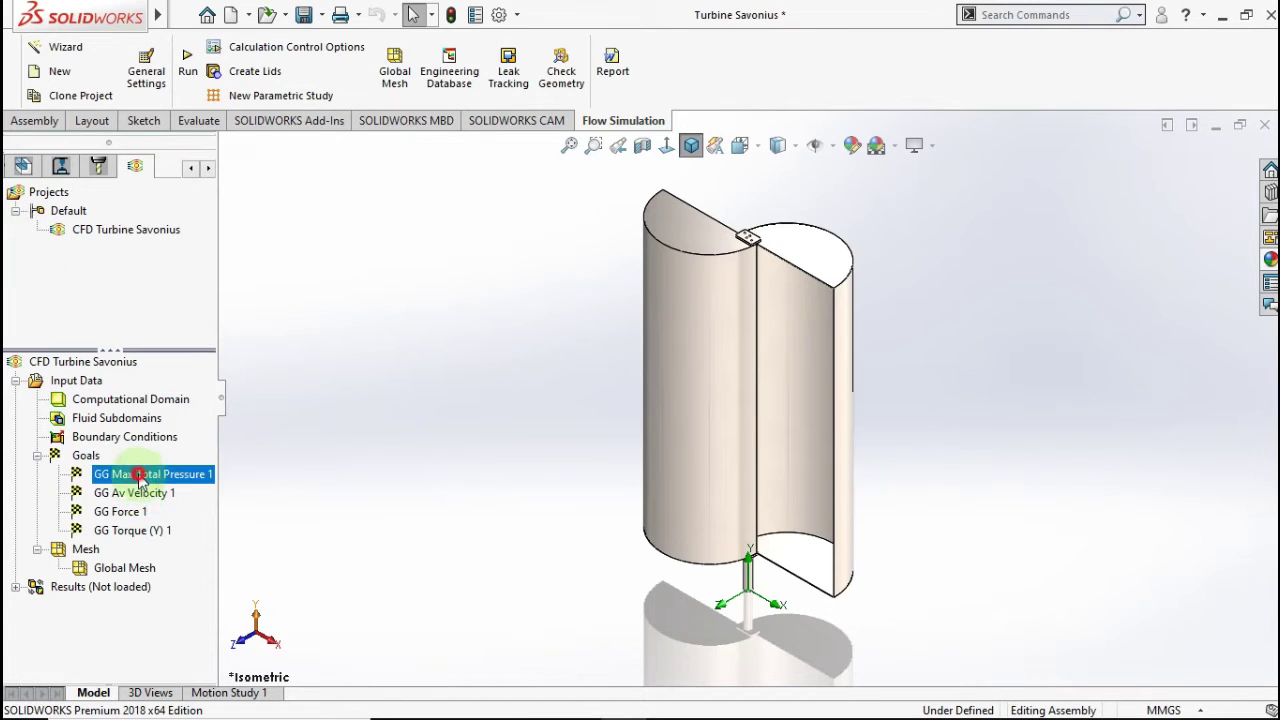
click(155, 473)
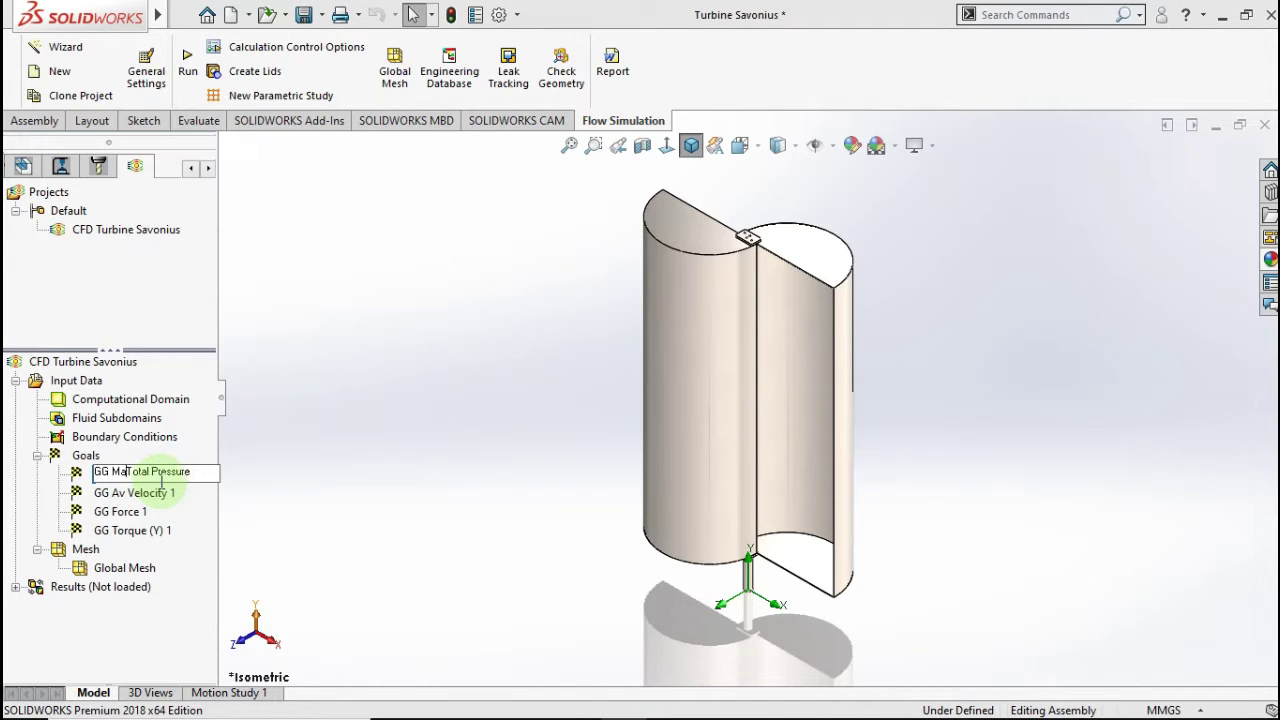
click(151, 498)
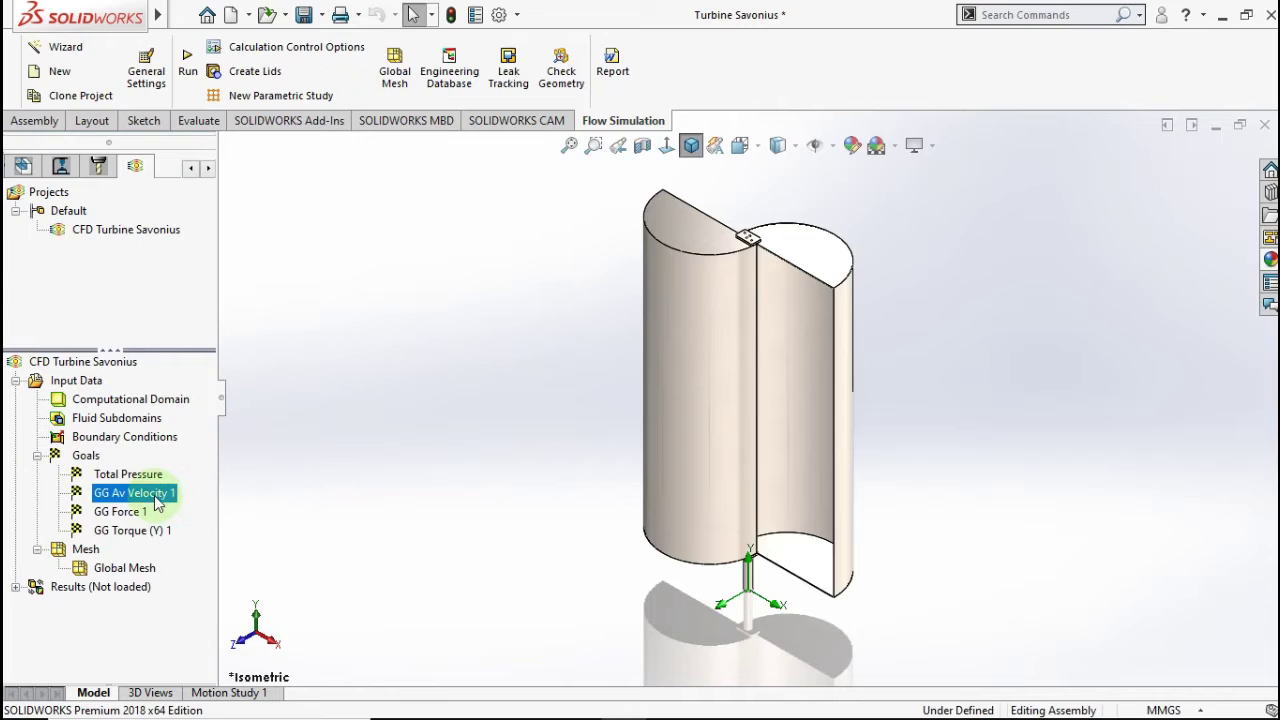
click(166, 492)
text(2)
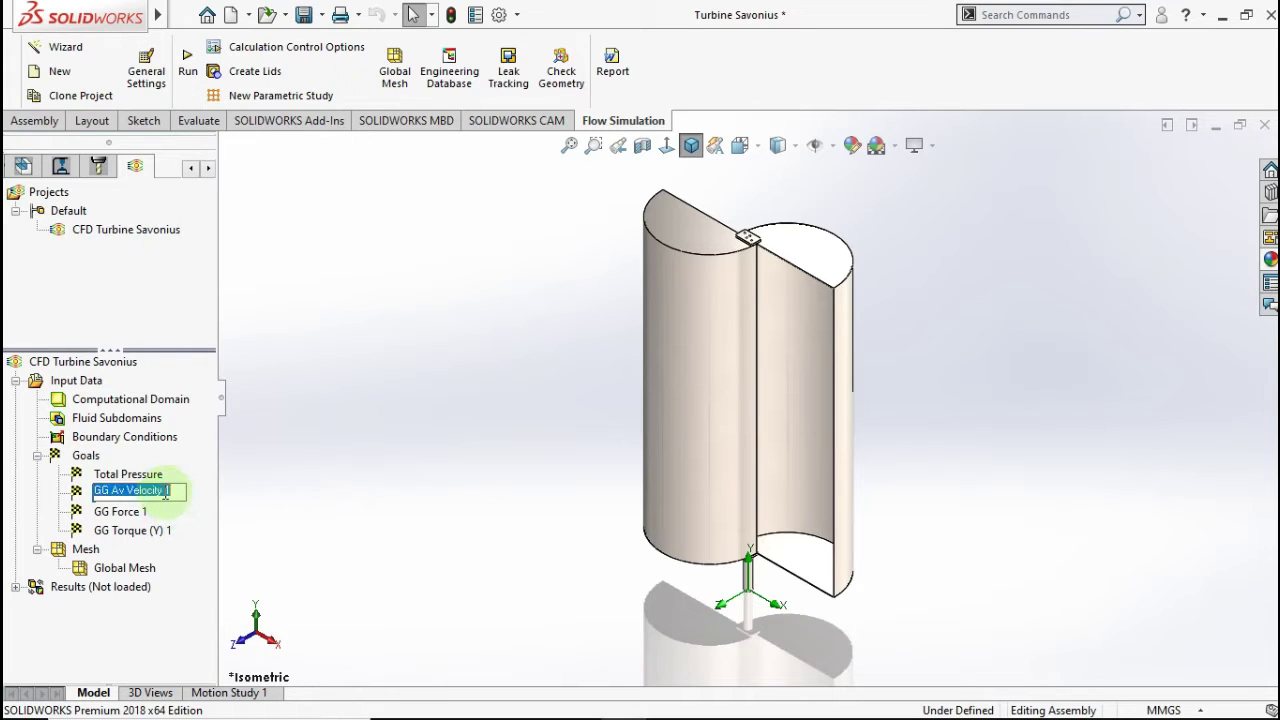
click(190, 497)
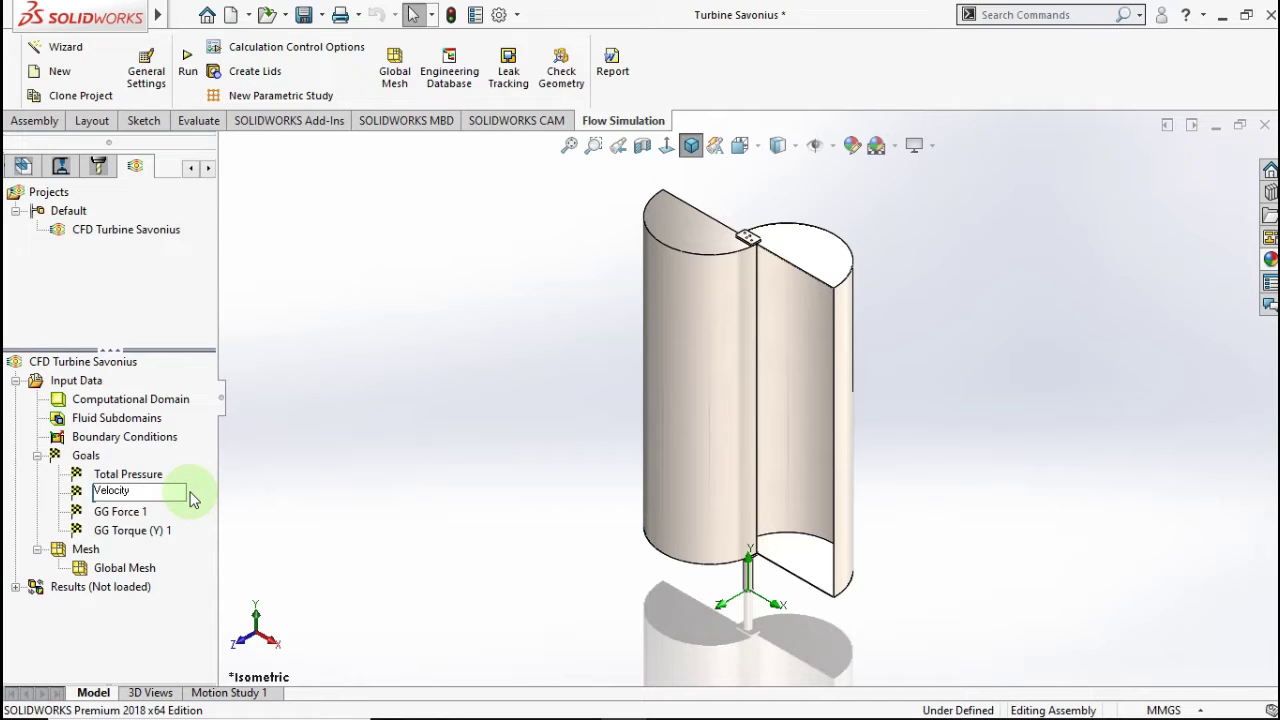
key(Return)
Rename the remaining two goals to Force and Torque
click(124, 514)
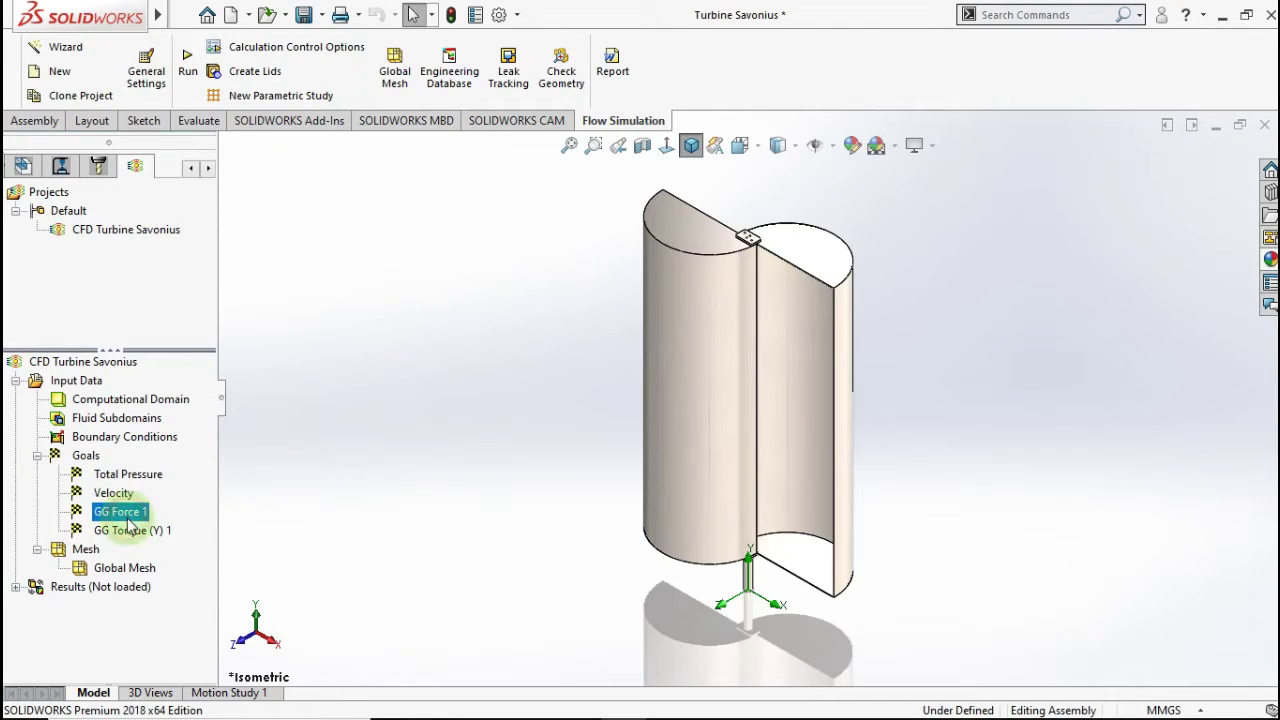
click(246, 505)
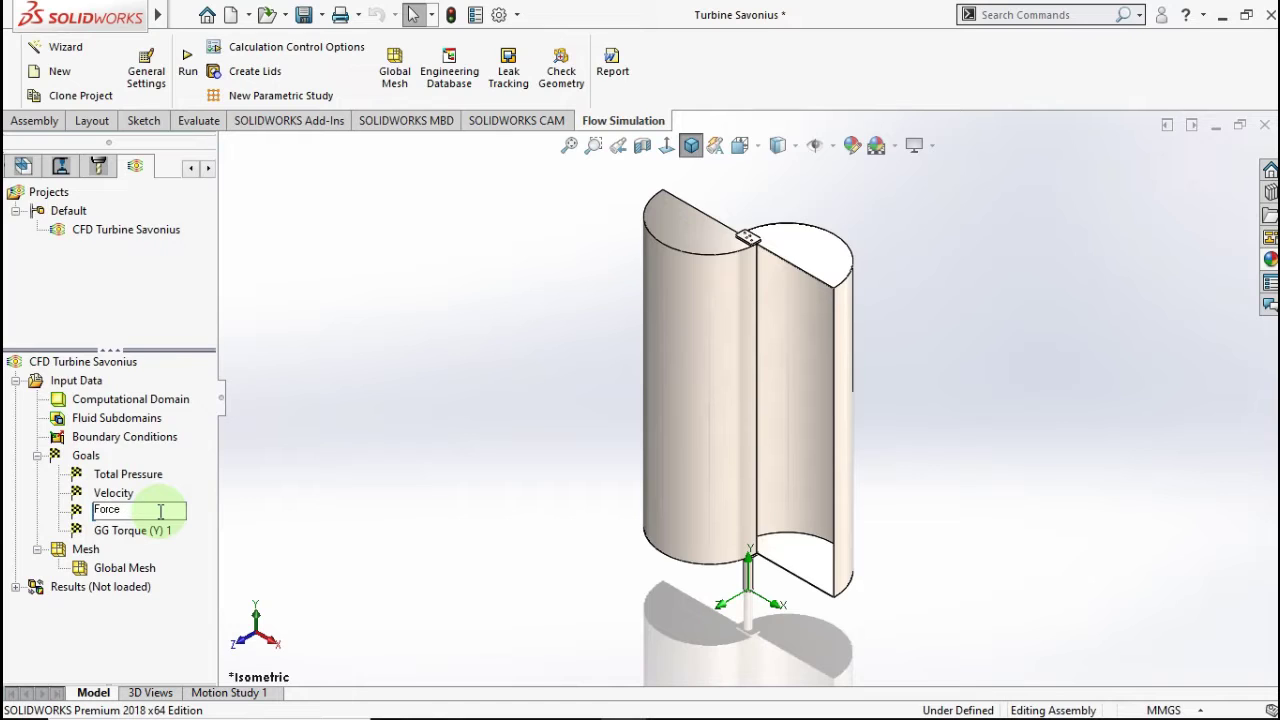
click(308, 506)
click(160, 540)
click(133, 537)
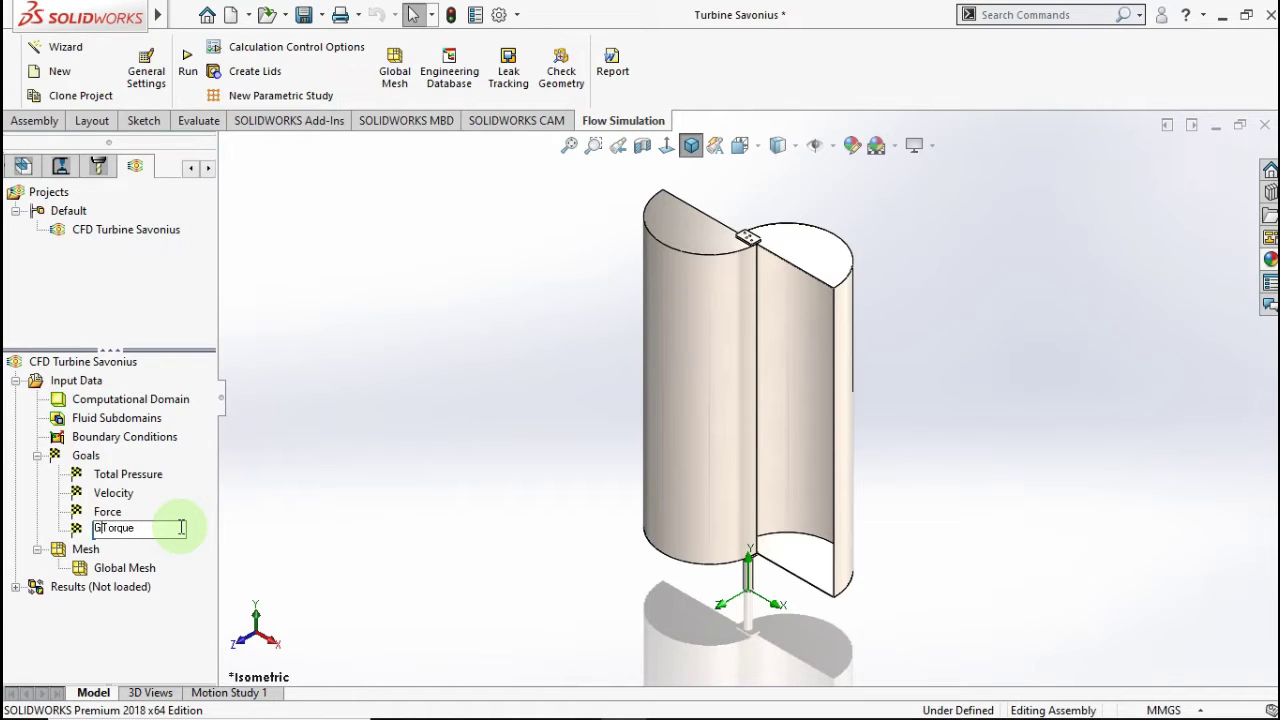
click(310, 493)
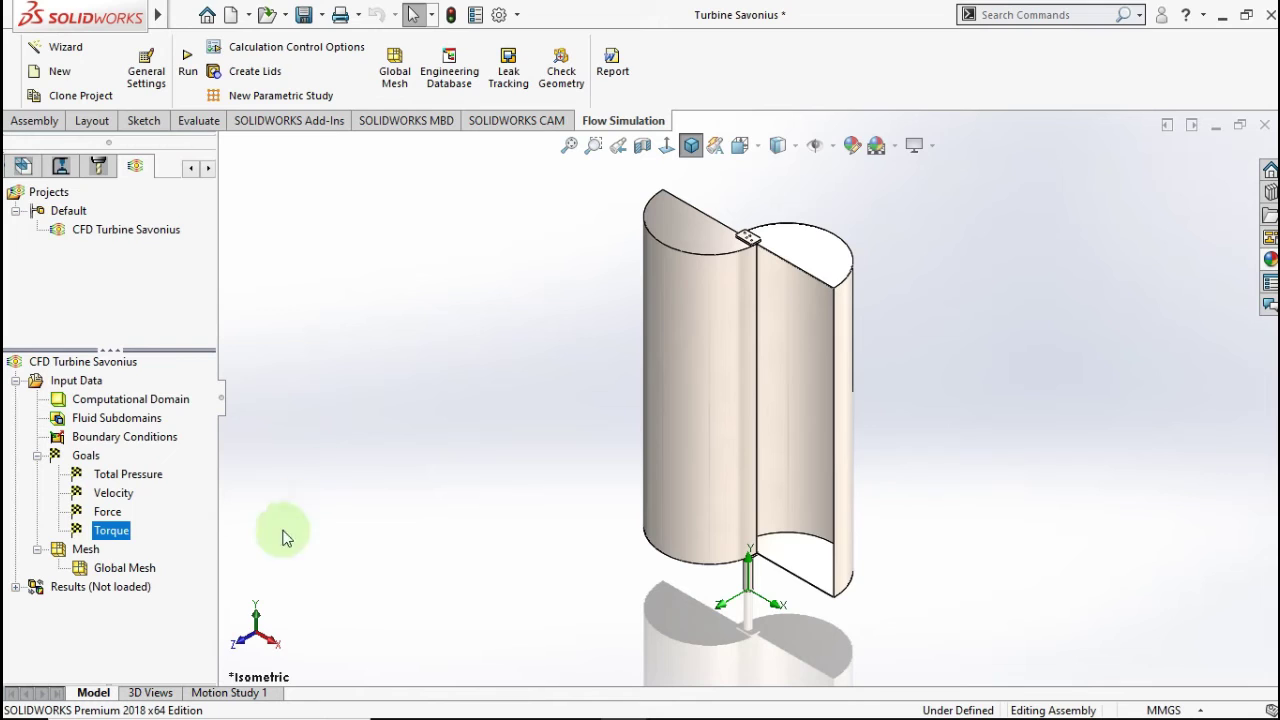
right_click(88, 553)
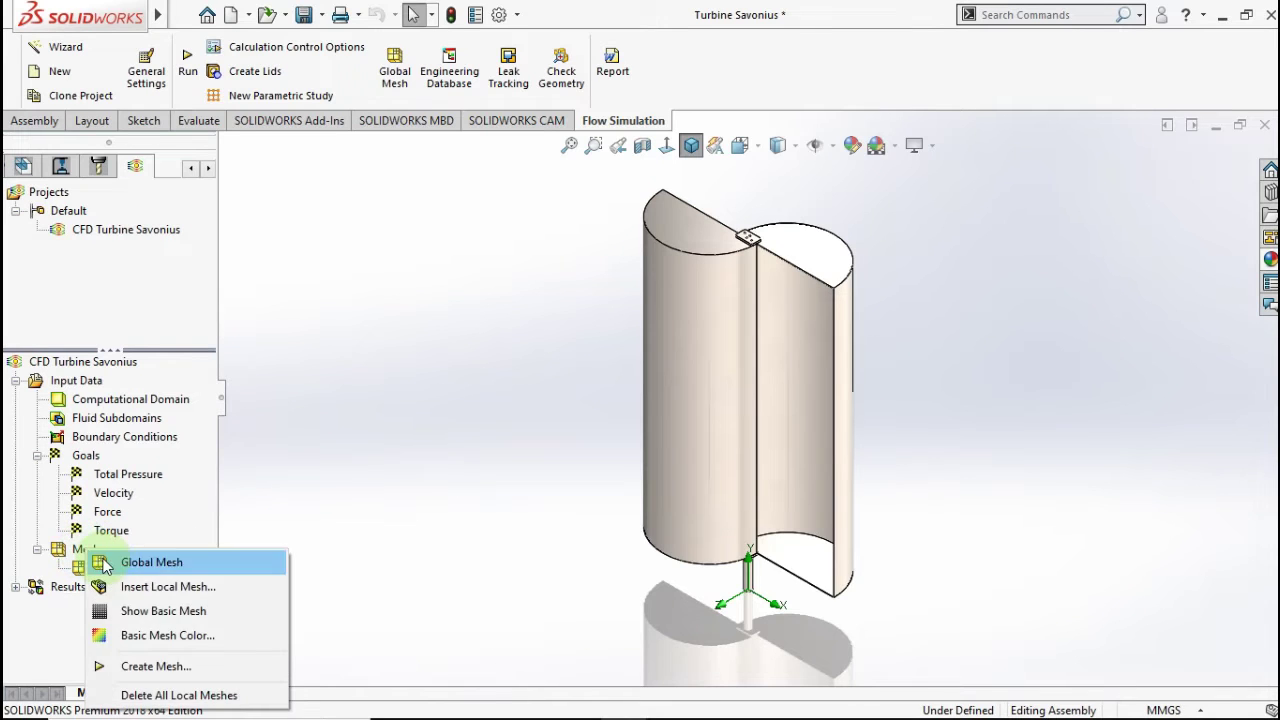
click(197, 557)
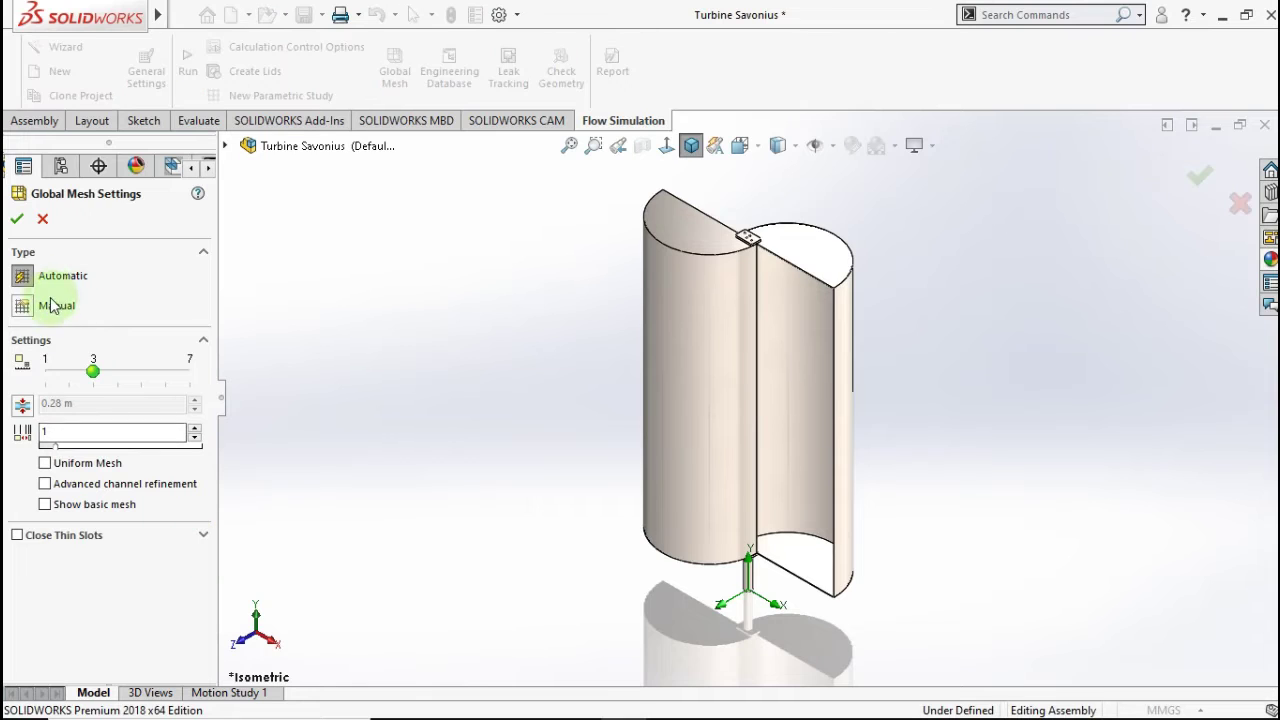
click(16, 217)
click(329, 376)
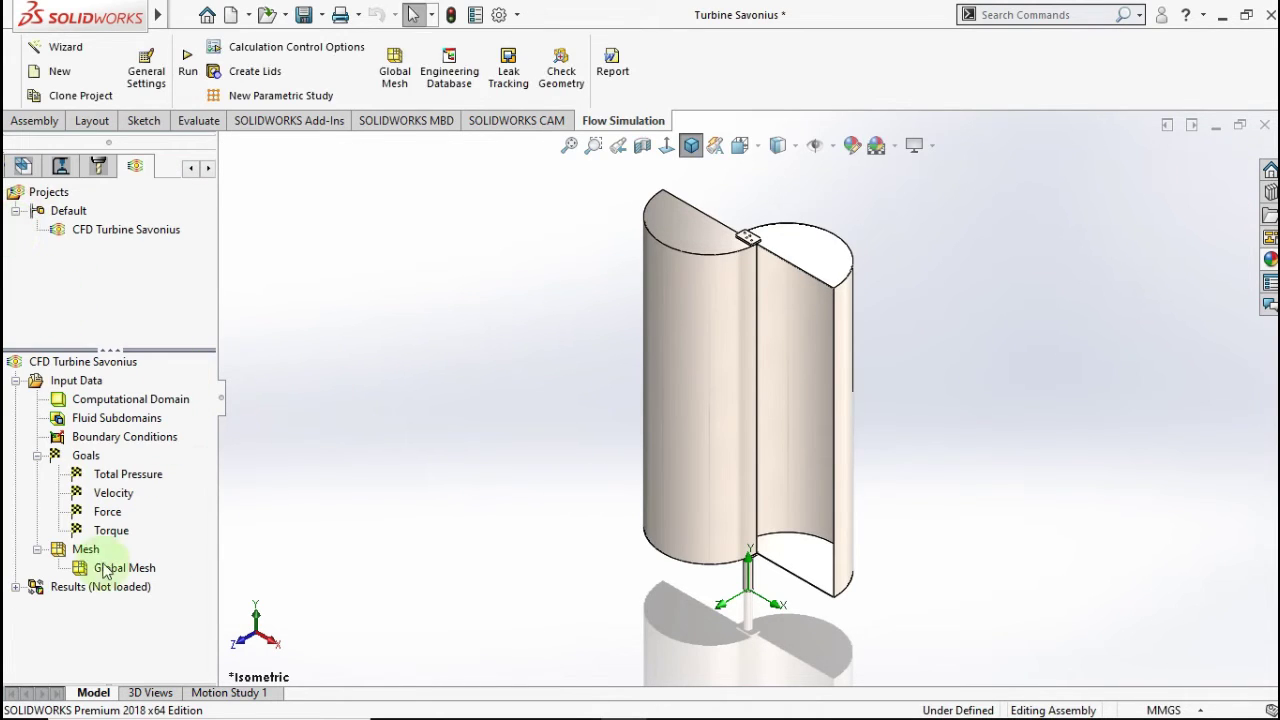
Run the CFD Turbine Savonius solve to convergence in 53 iterations and close the solver
click(188, 70)
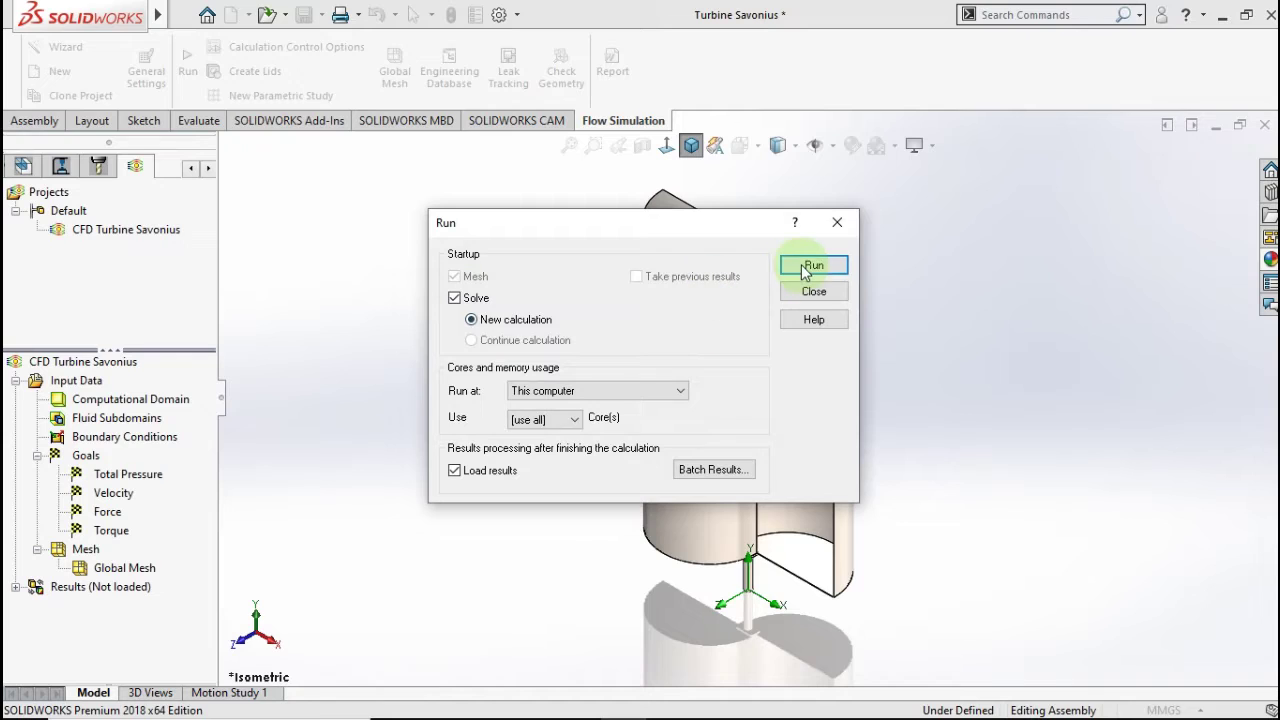
click(803, 266)
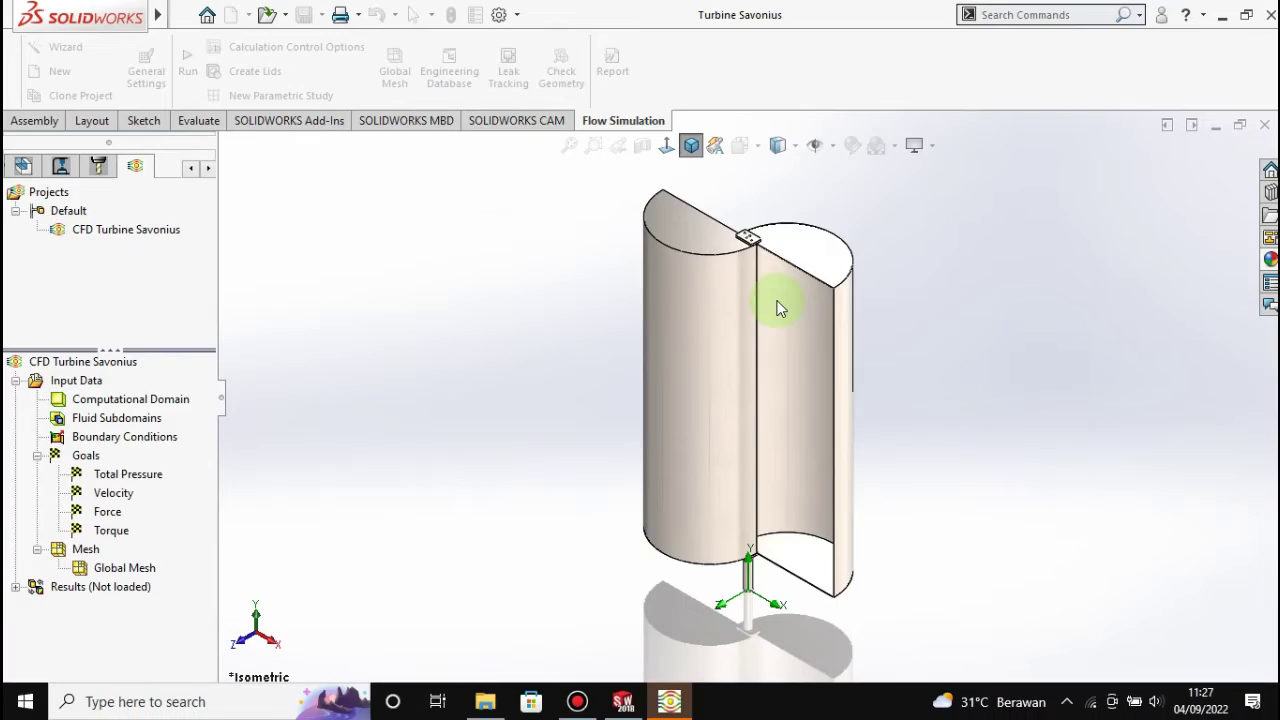
click(670, 704)
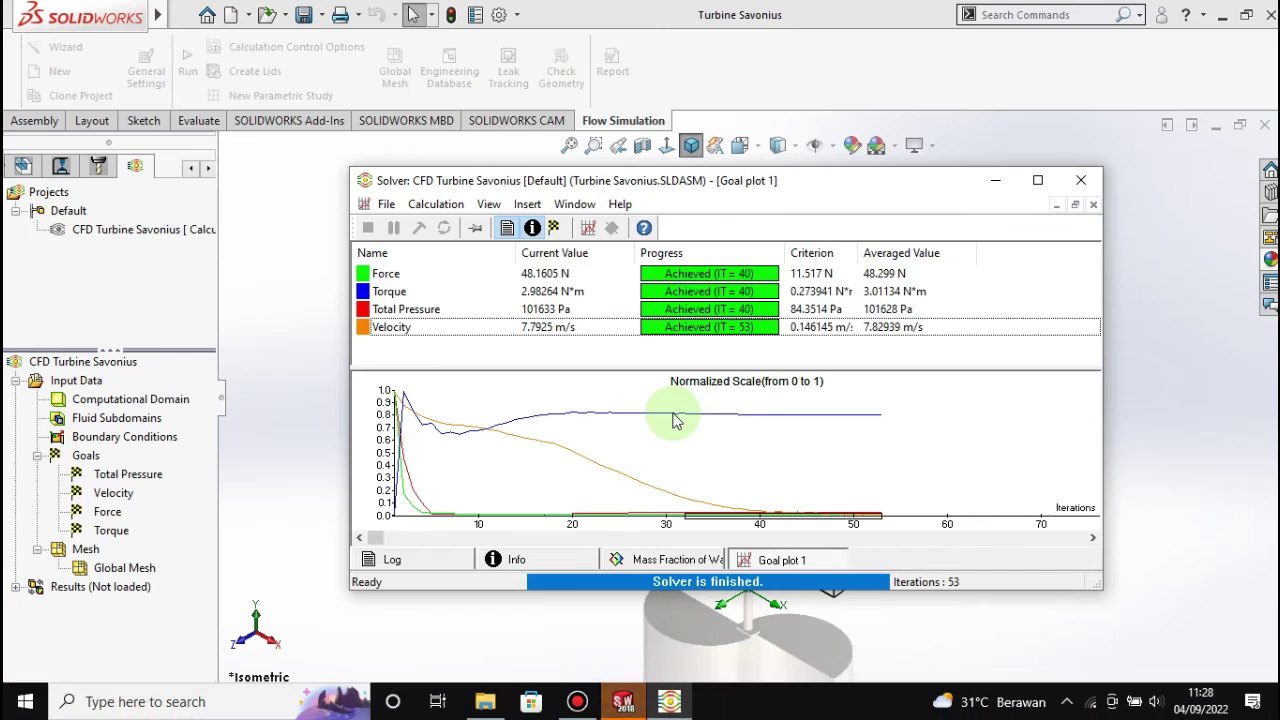
click(675, 420)
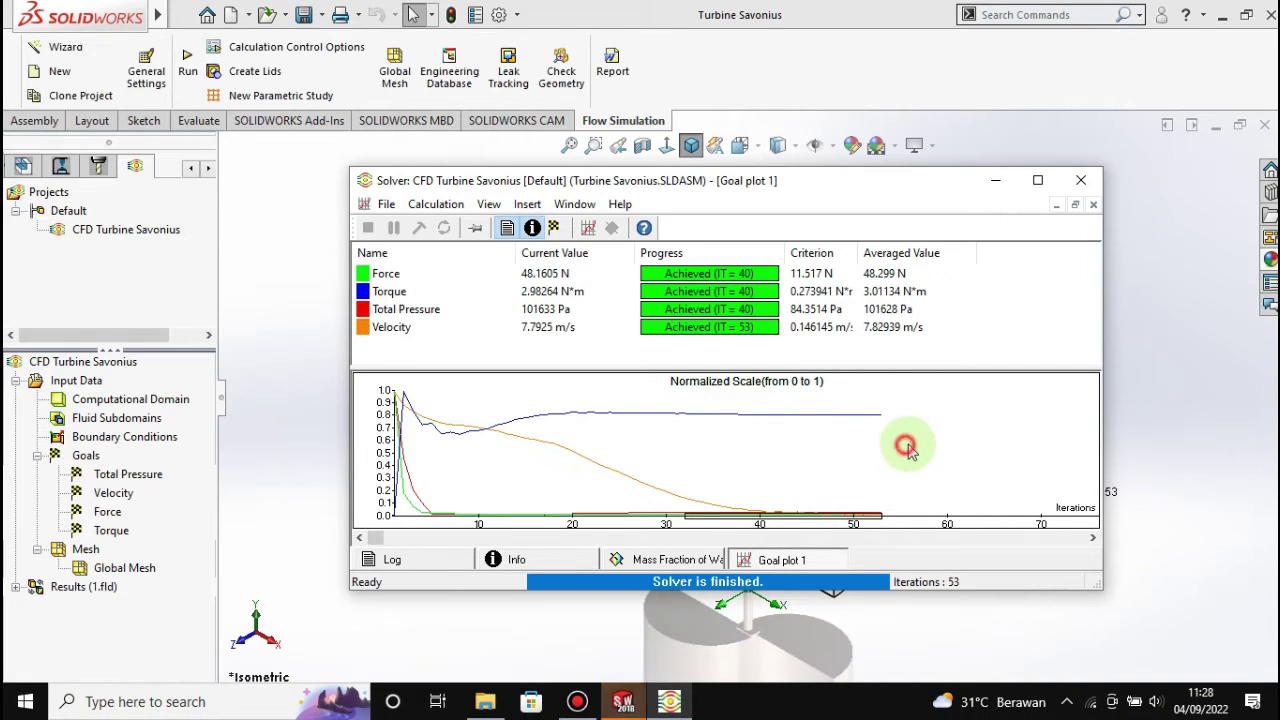
click(1066, 189)
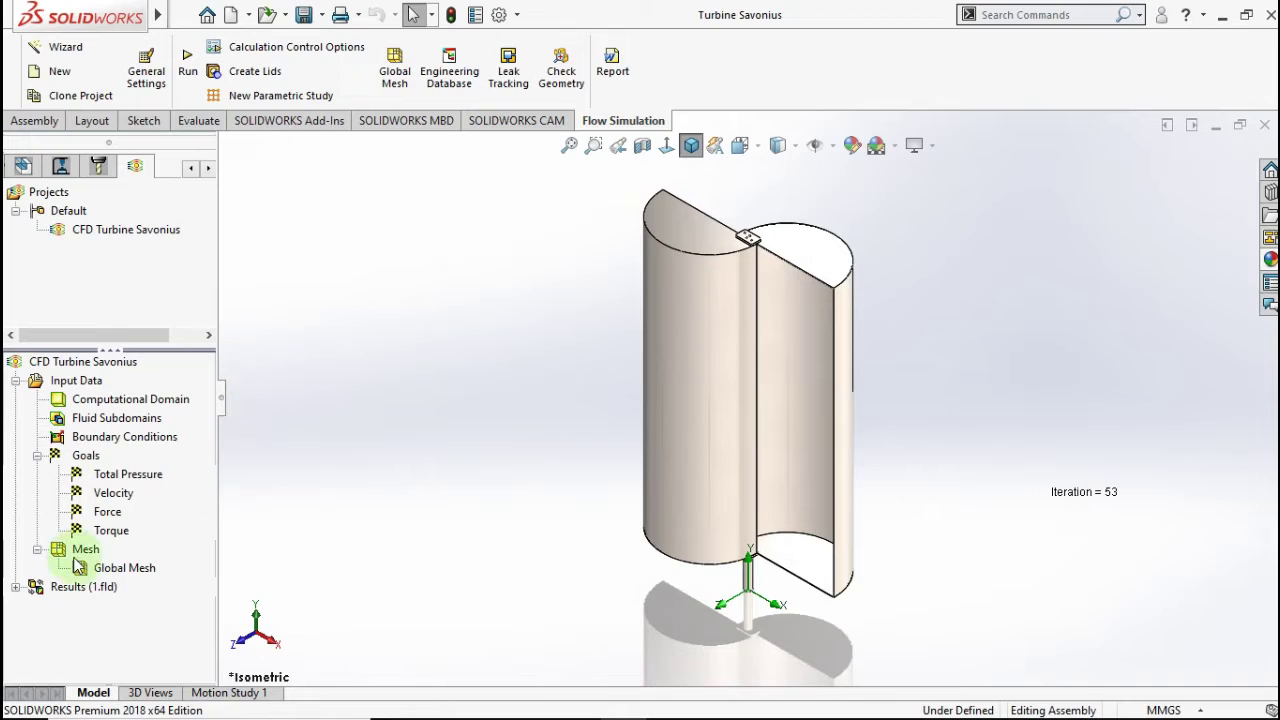
Insert a cut plot on PLANE1 with vectors and streamlines enabled
click(17, 588)
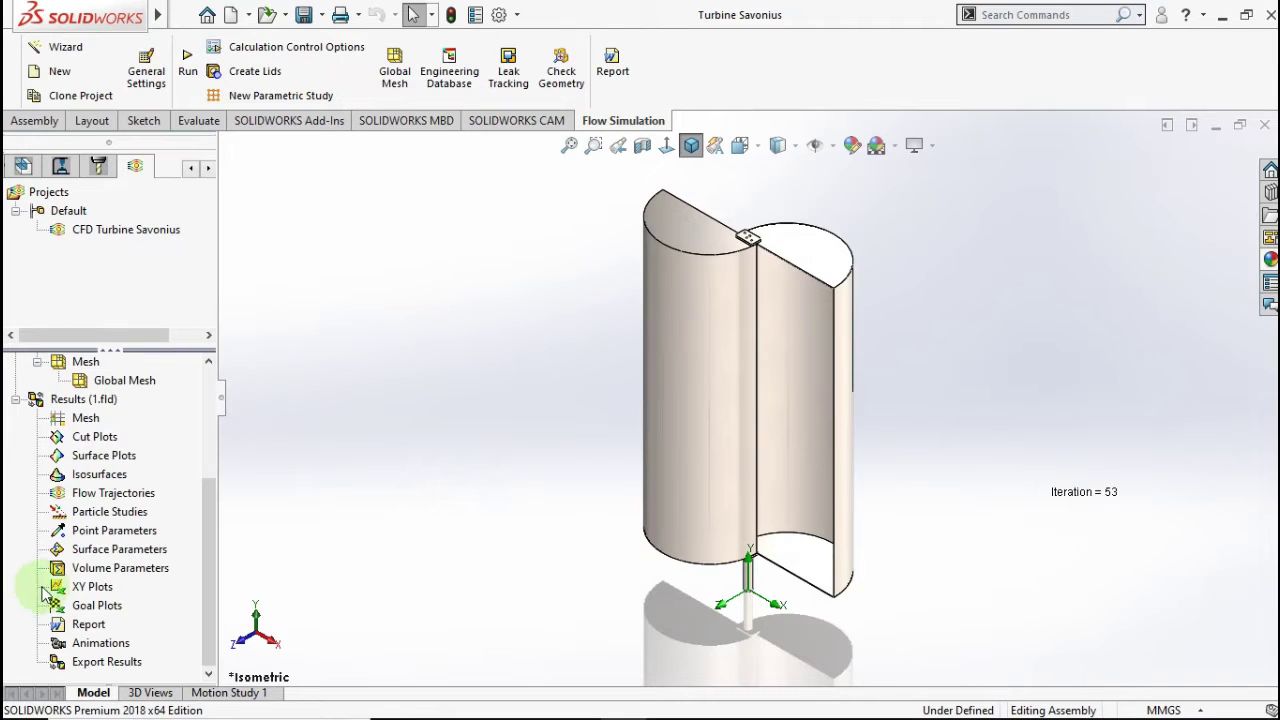
right_click(87, 440)
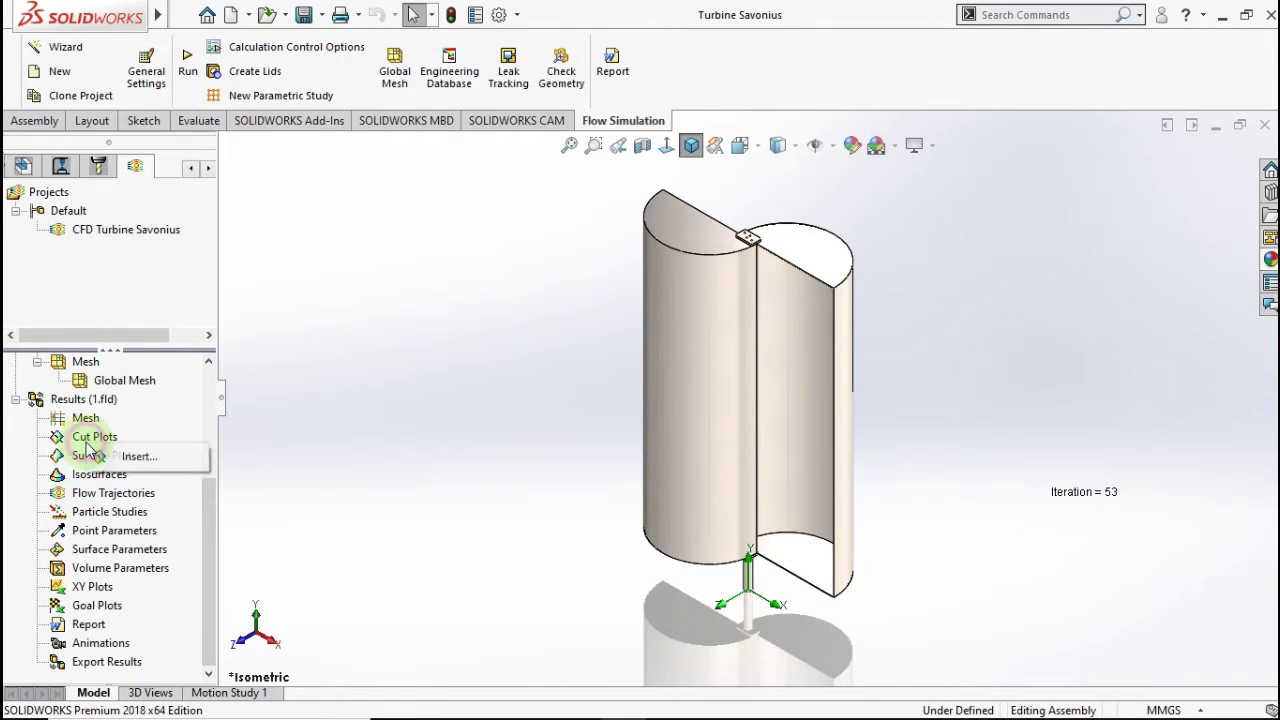
click(110, 455)
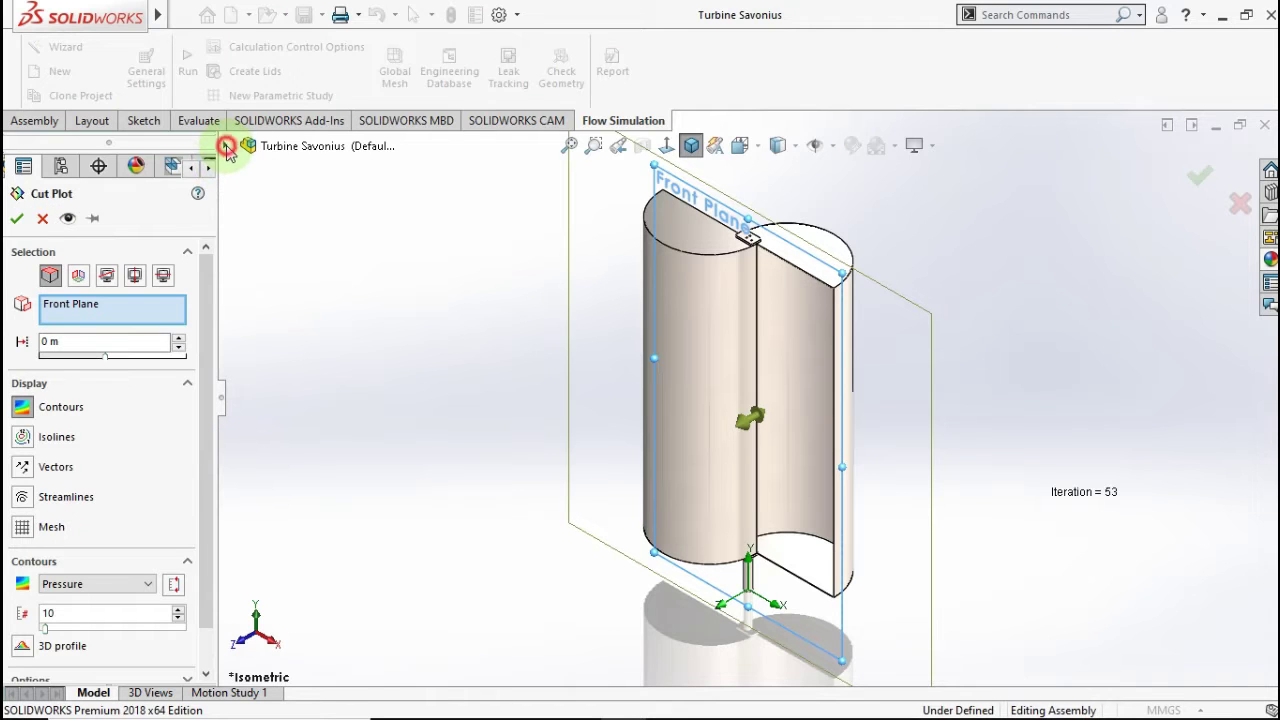
click(225, 146)
click(300, 332)
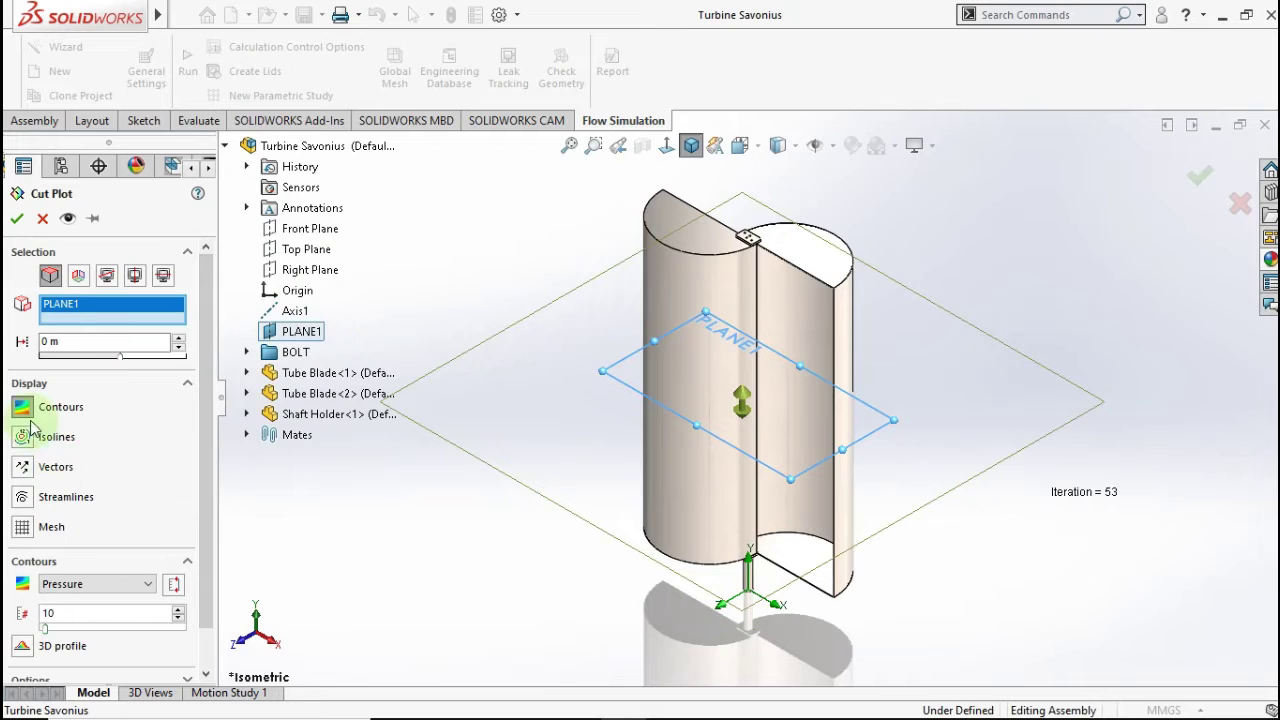
click(30, 473)
click(26, 497)
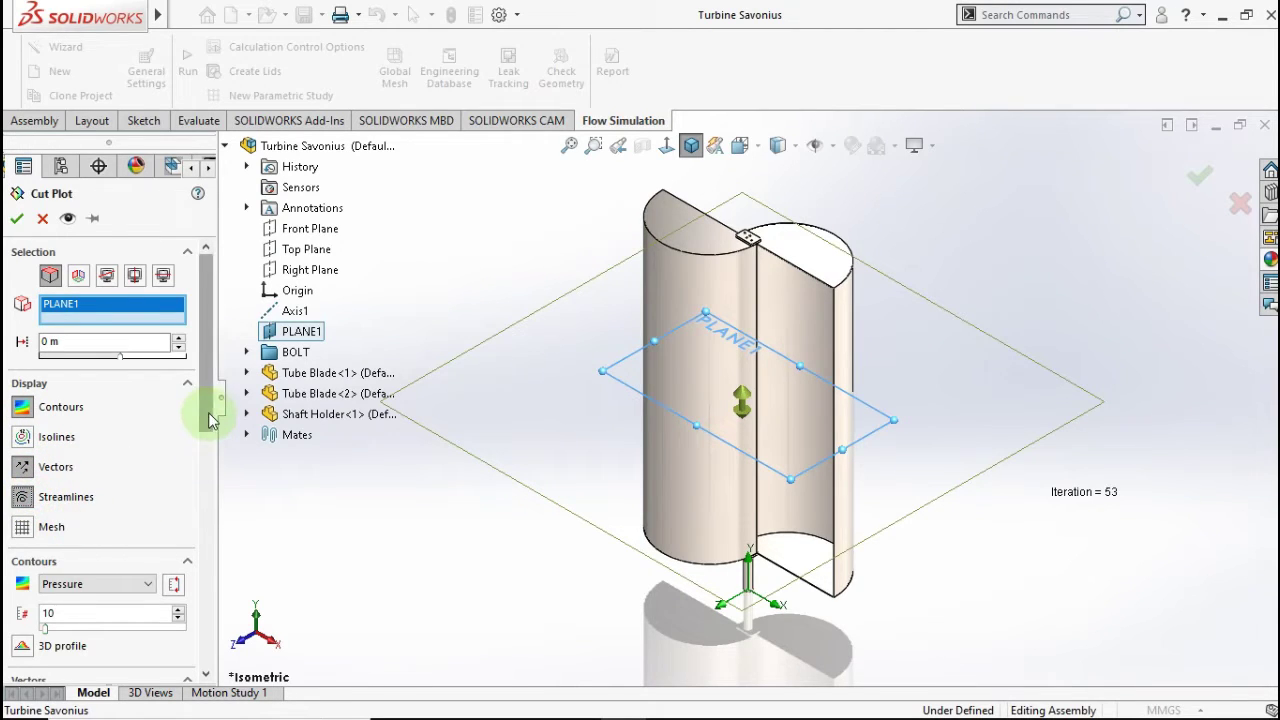
drag(206, 414, 175, 480)
Set contours, vectors and streamlines to Velocity and create Cut Plot 1
click(148, 433)
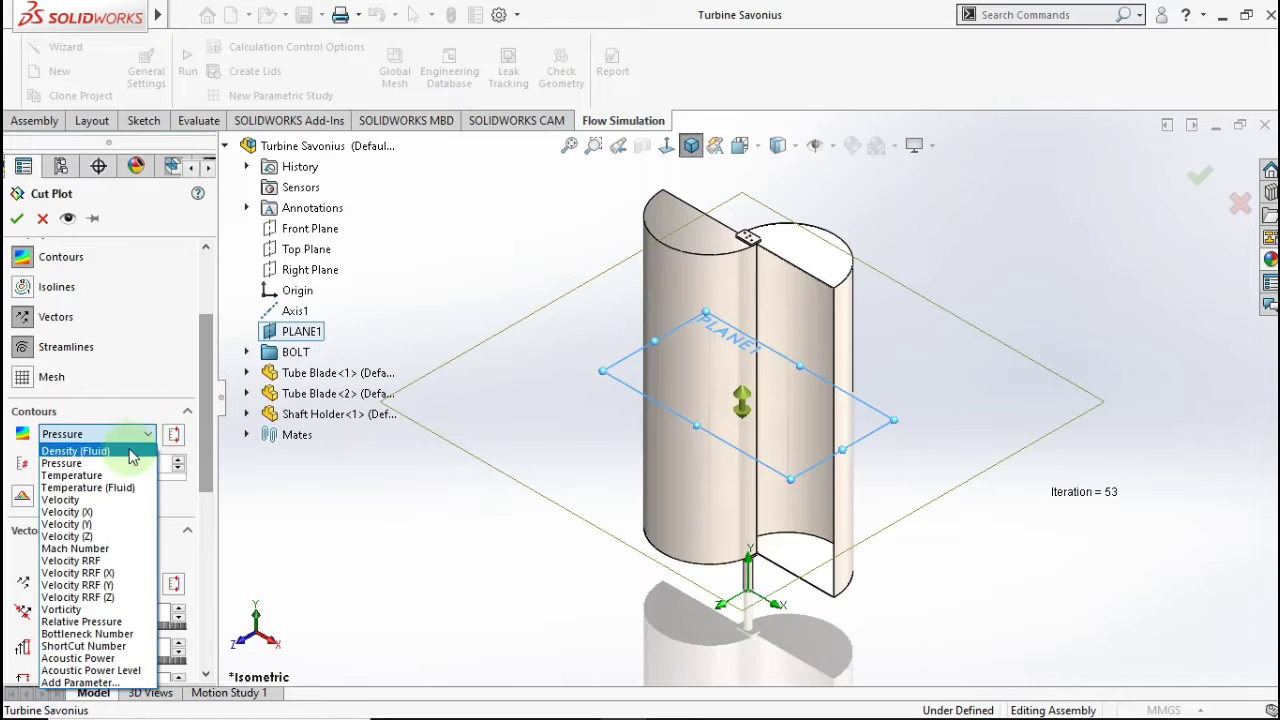
click(113, 507)
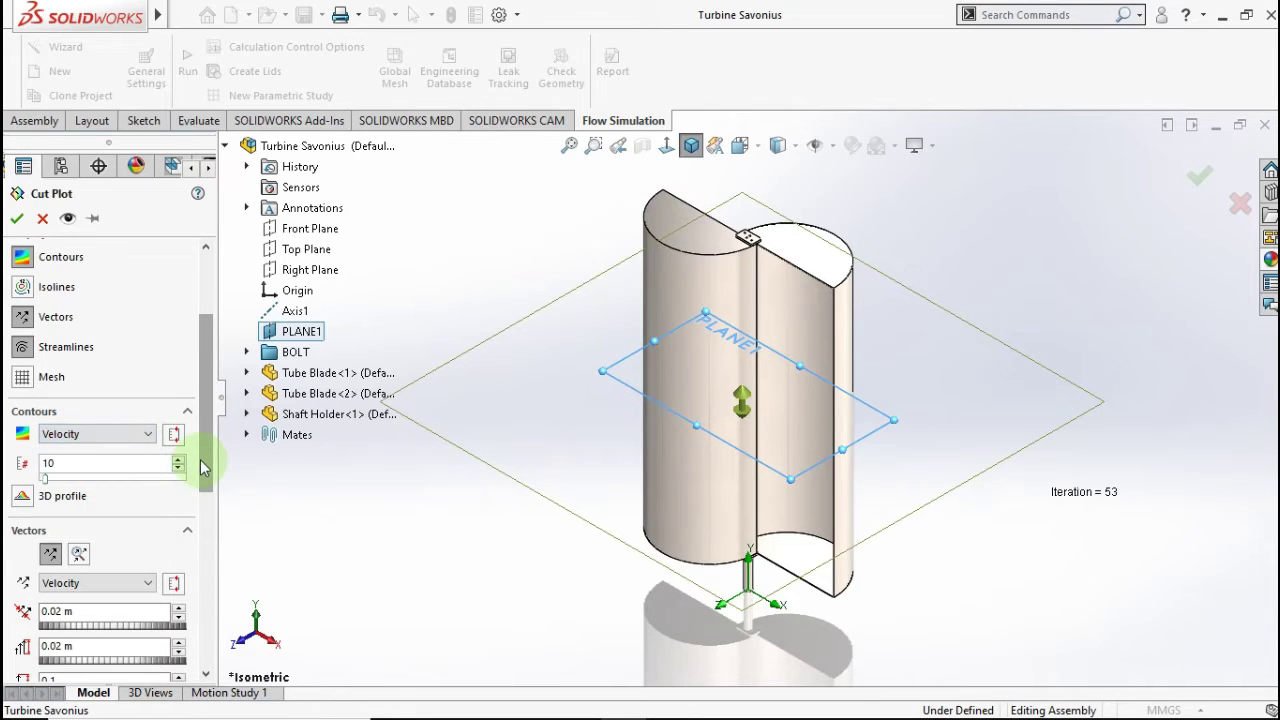
scroll(205, 460, down, 2)
click(125, 490)
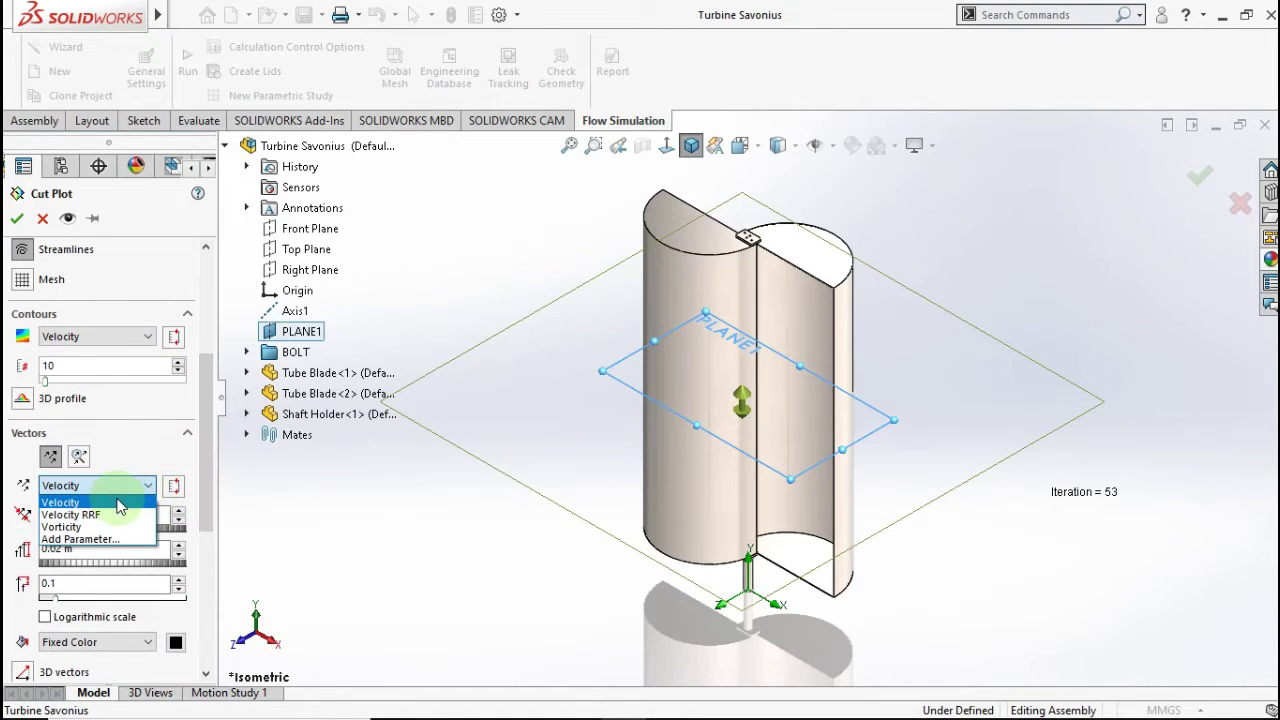
click(118, 503)
drag(208, 466, 171, 540)
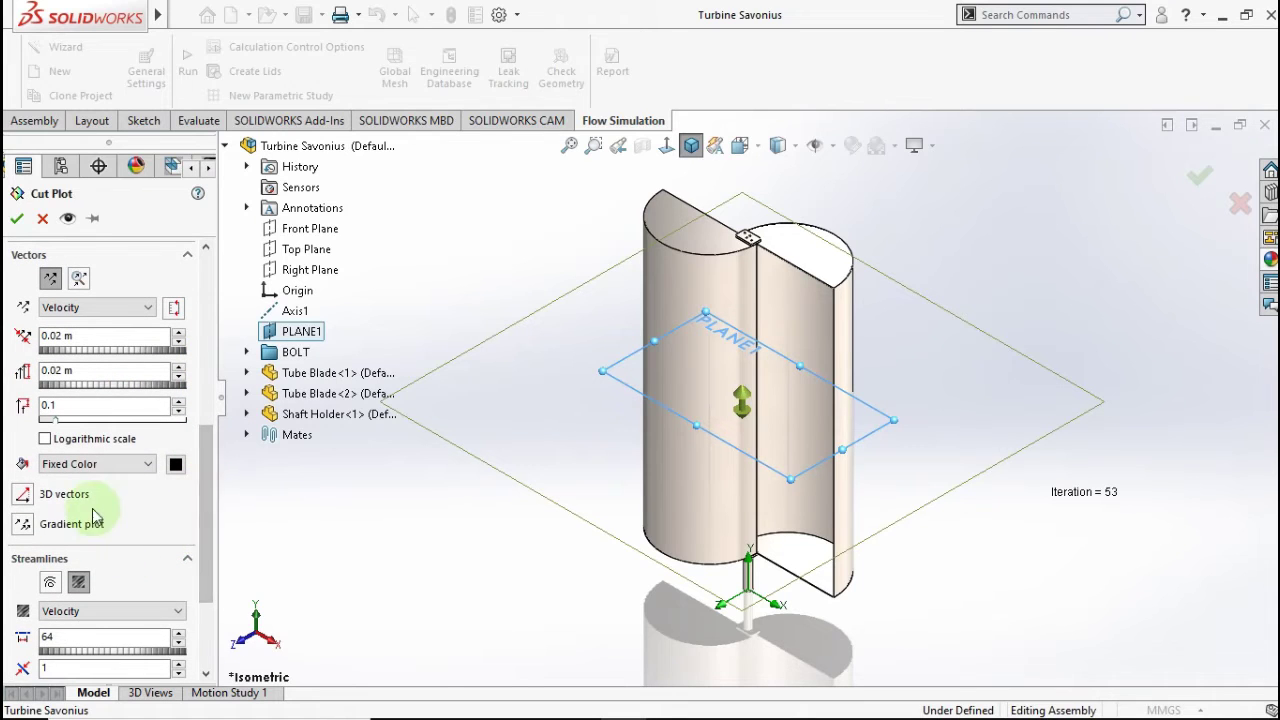
click(135, 611)
click(130, 623)
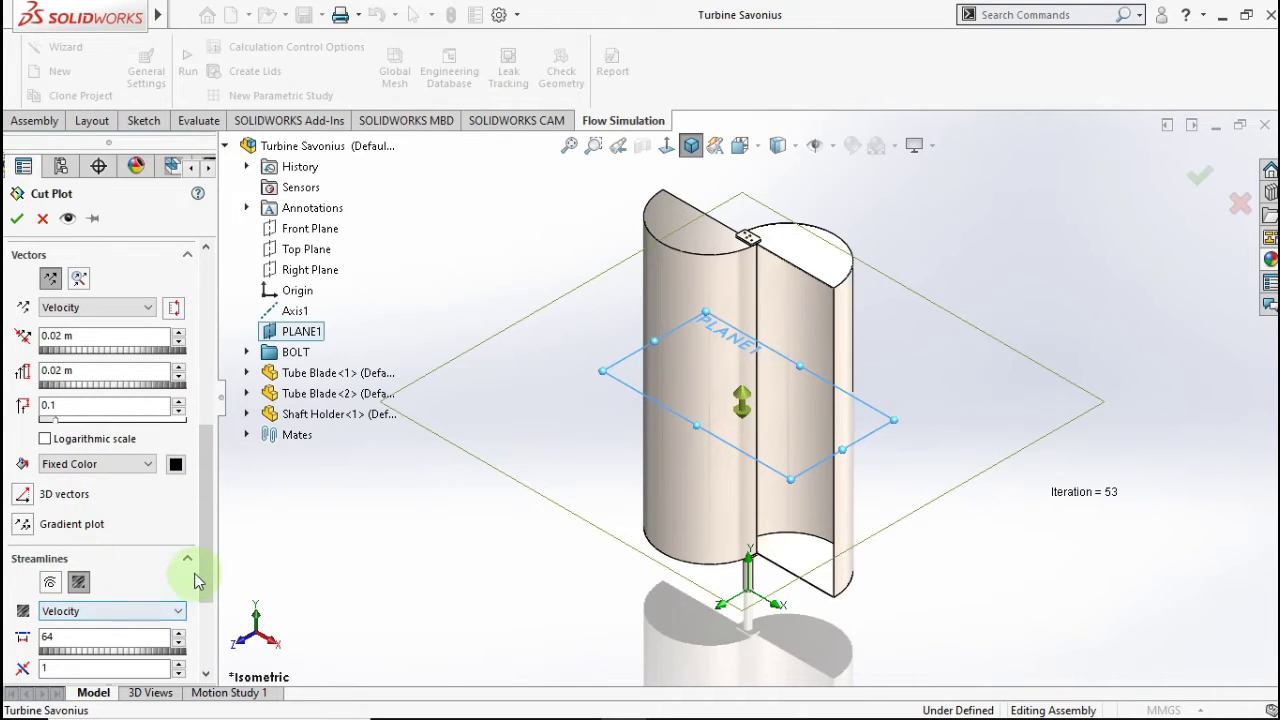
scroll(204, 588, up, 3)
scroll(203, 531, up, 3)
scroll(203, 531, up, 3)
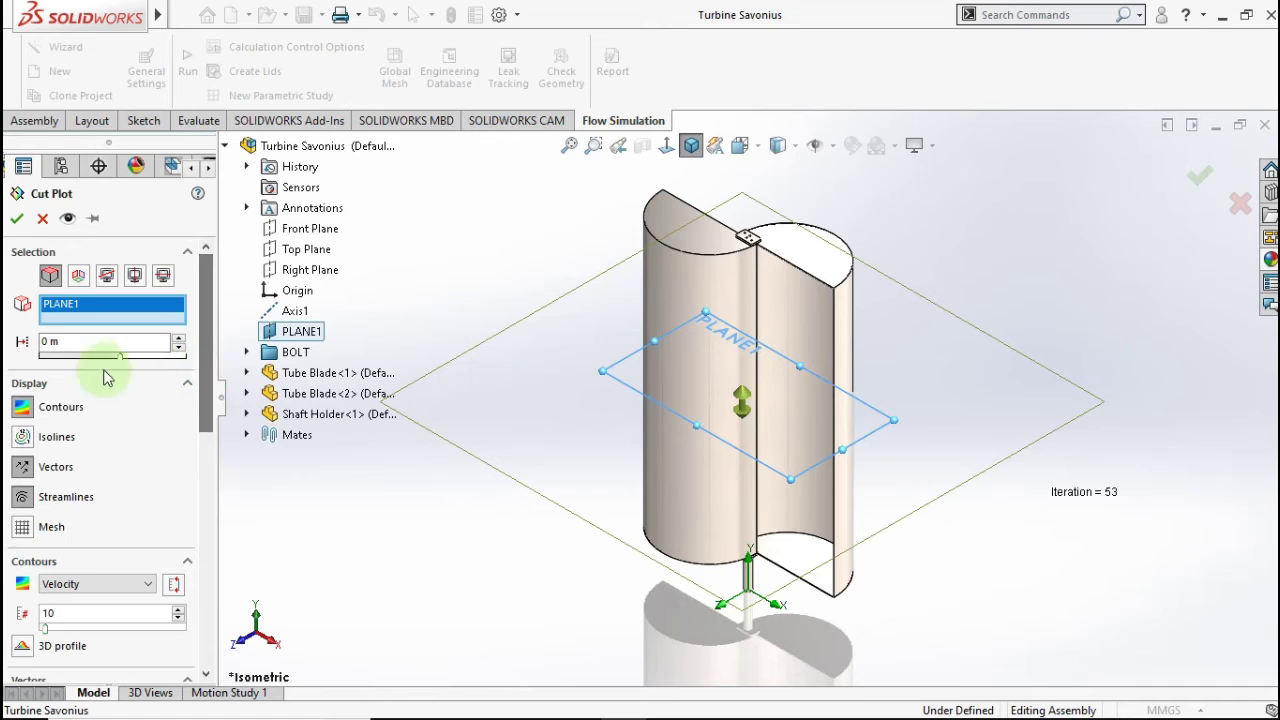
click(16, 218)
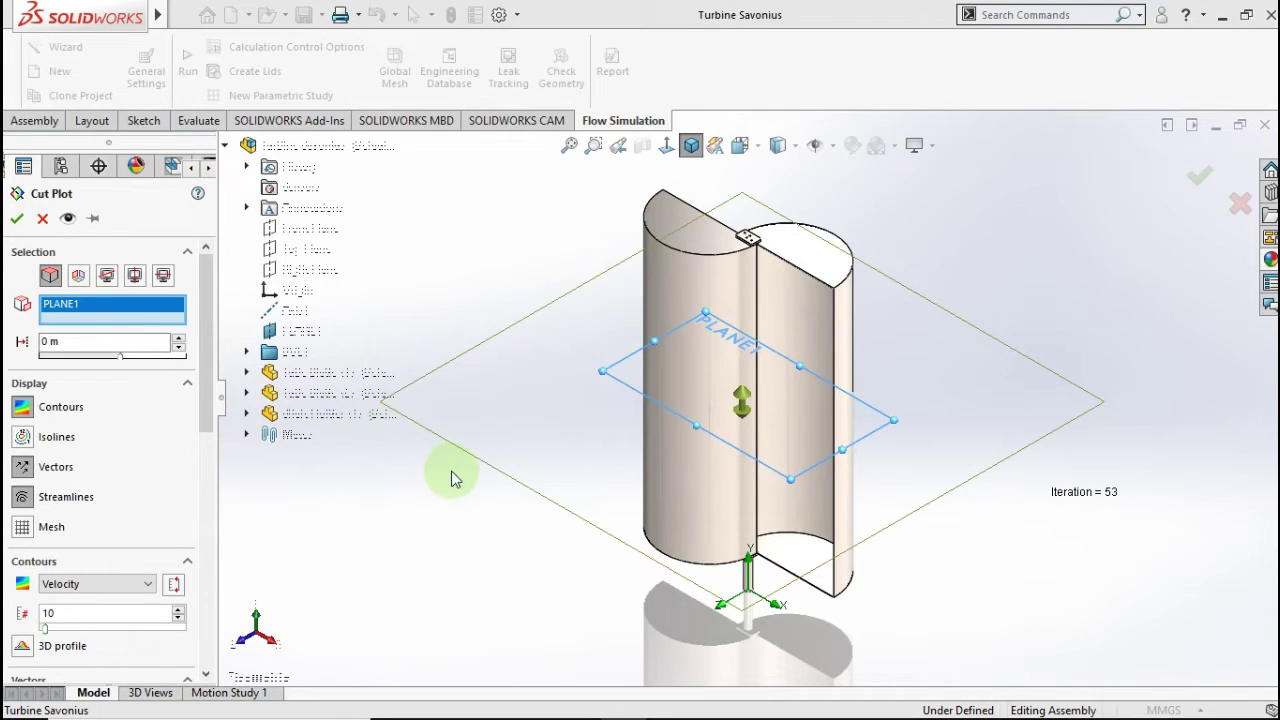
mouse_move(614, 464)
middle_down()
mouse_move(707, 450)
mouse_move(731, 575)
mouse_move(630, 473)
mouse_move(795, 490)
mouse_move(814, 457)
mouse_move(777, 471)
mouse_move(771, 271)
mouse_move(681, 232)
middle_up()
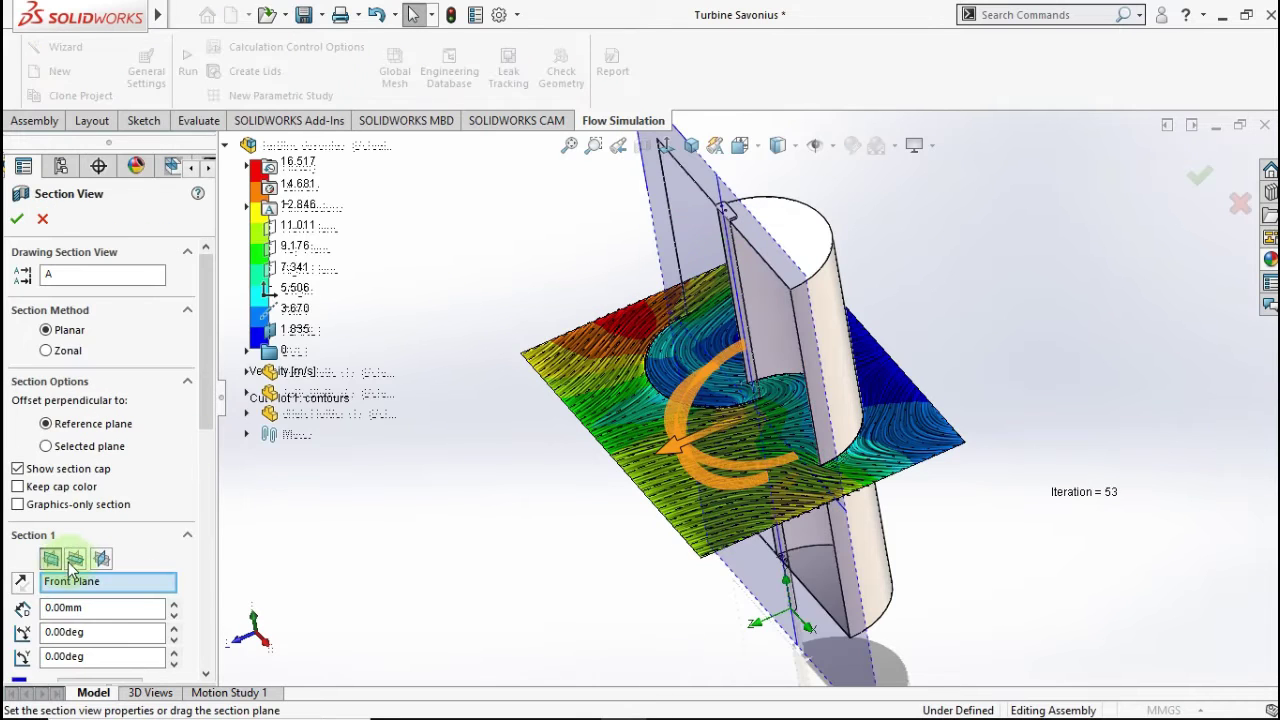
Section the turbine on Top Plane raised to the cut plot, viewed from above
click(75, 560)
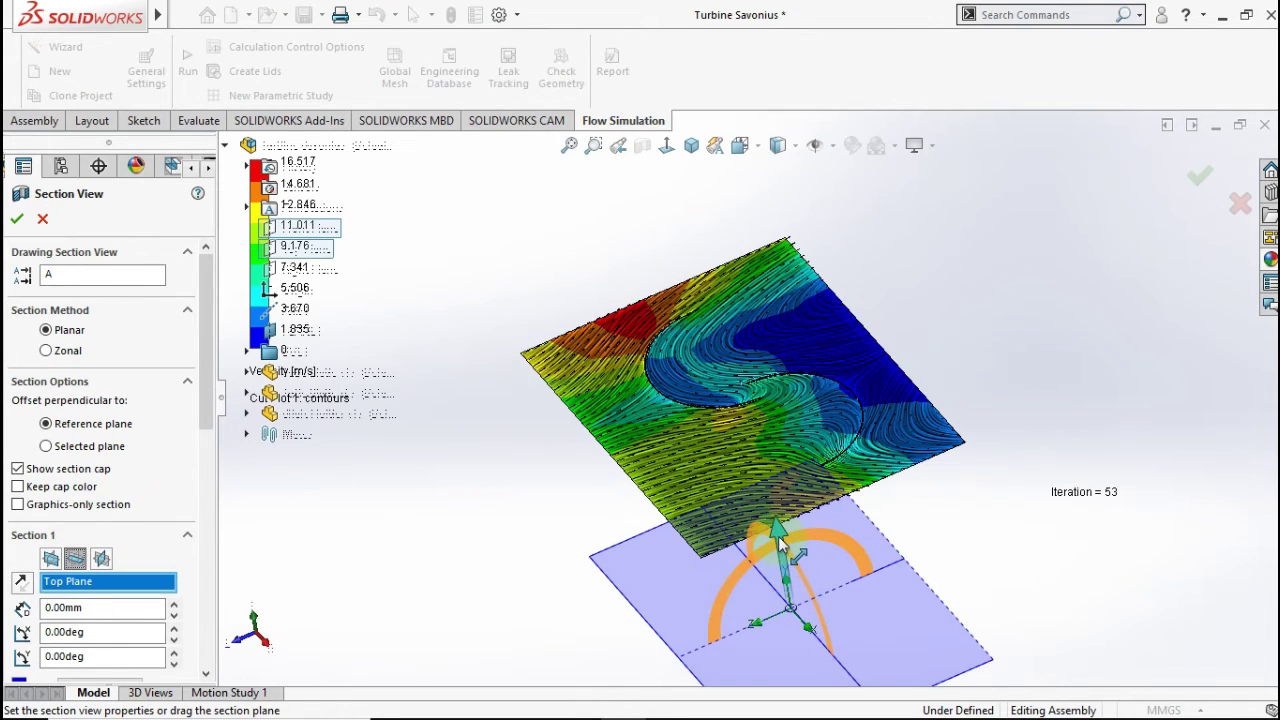
drag(793, 578, 720, 162)
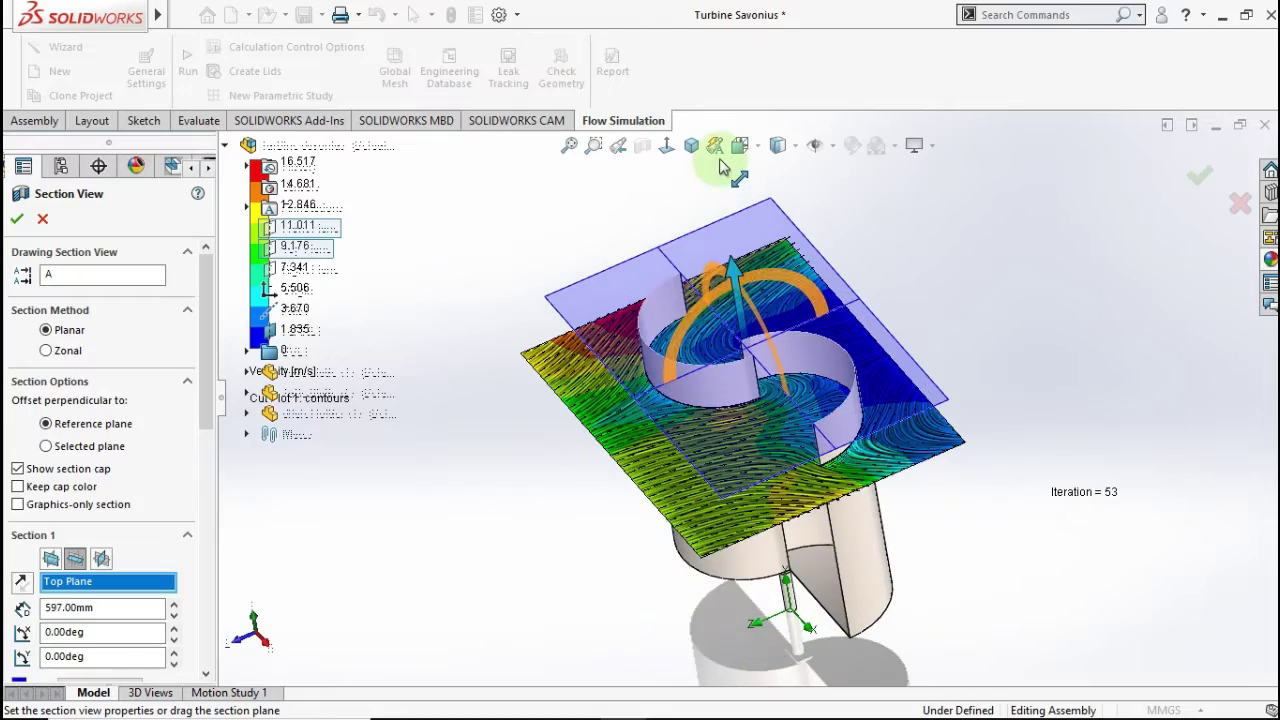
click(1199, 176)
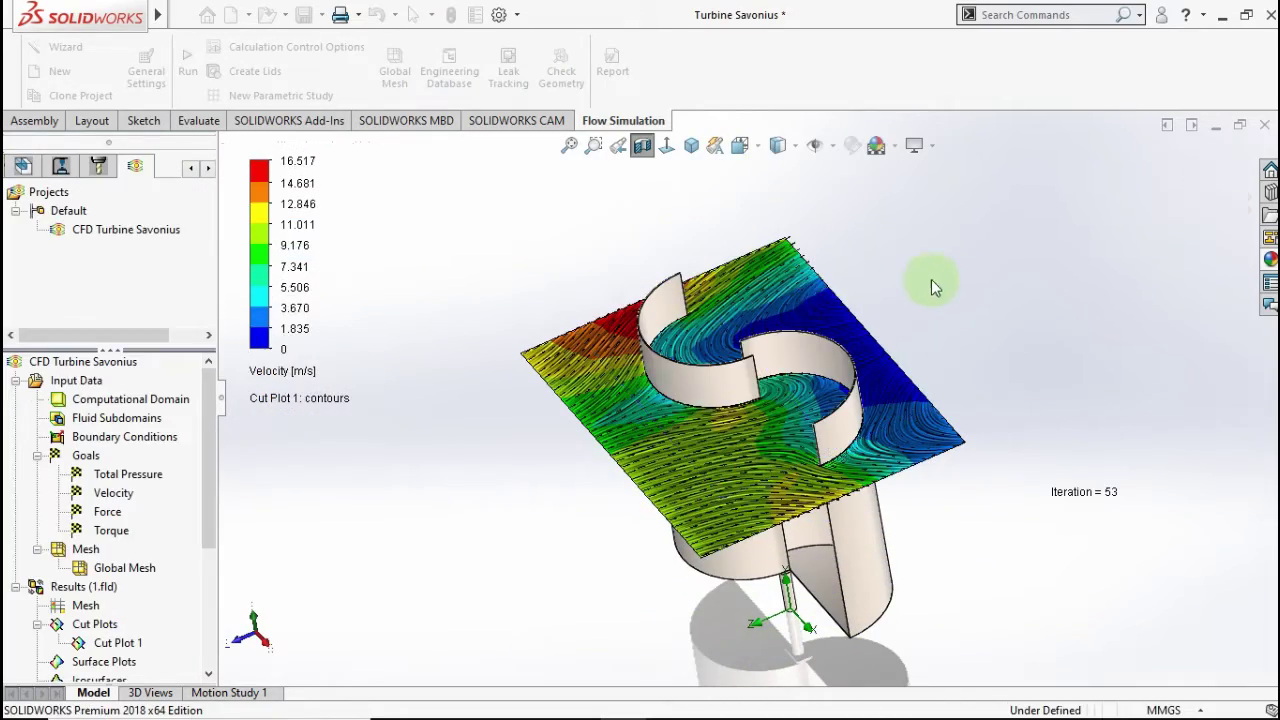
middle_drag(762, 325, 790, 410)
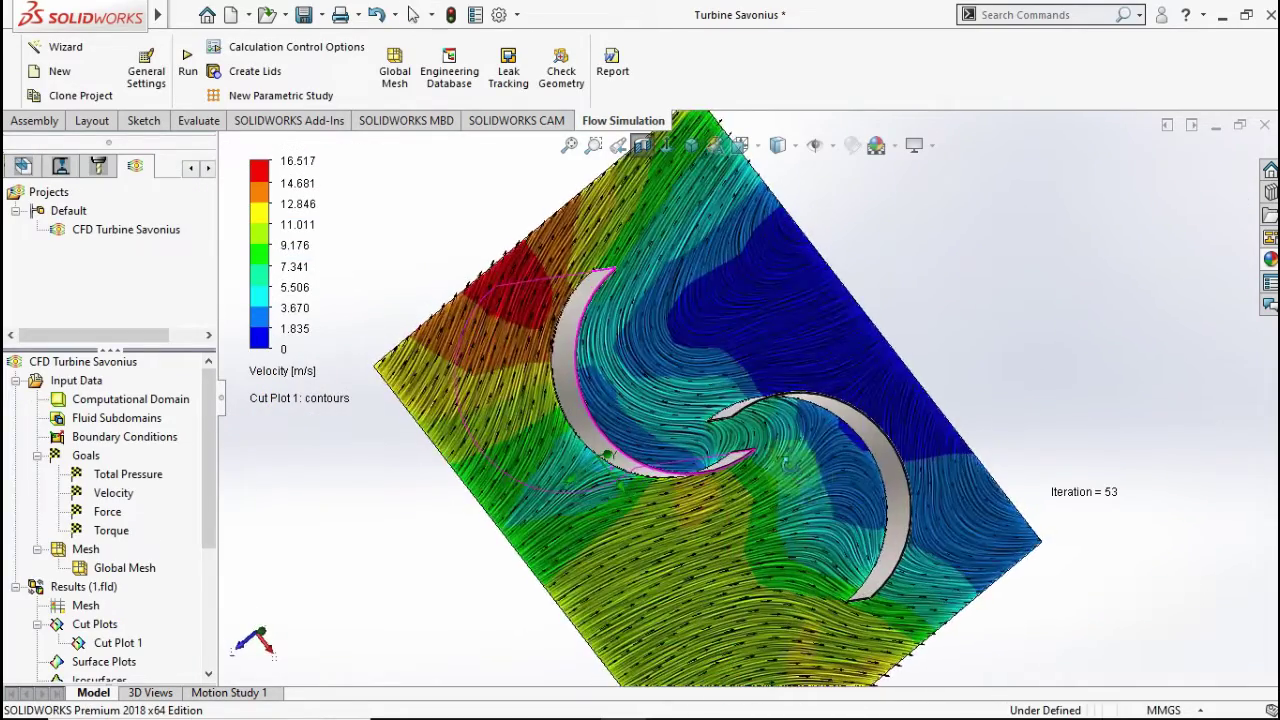
scroll(790, 460, up, 3)
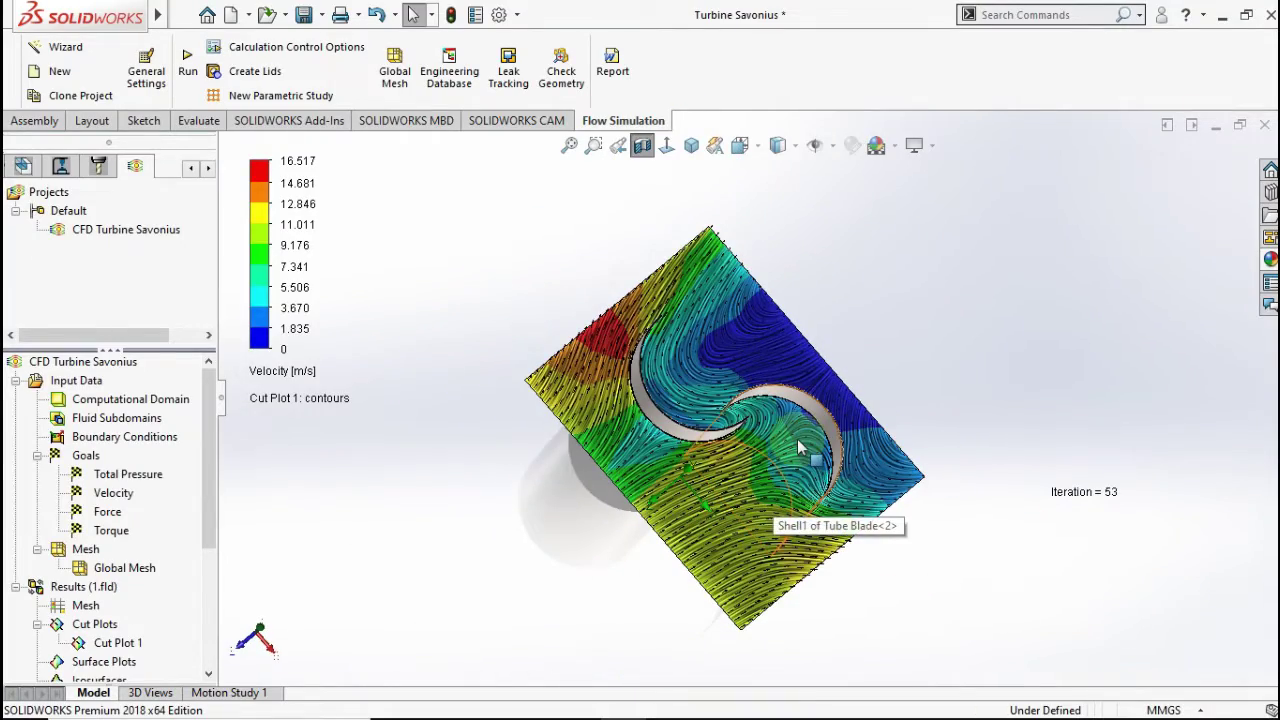
middle_drag(775, 492, 762, 430)
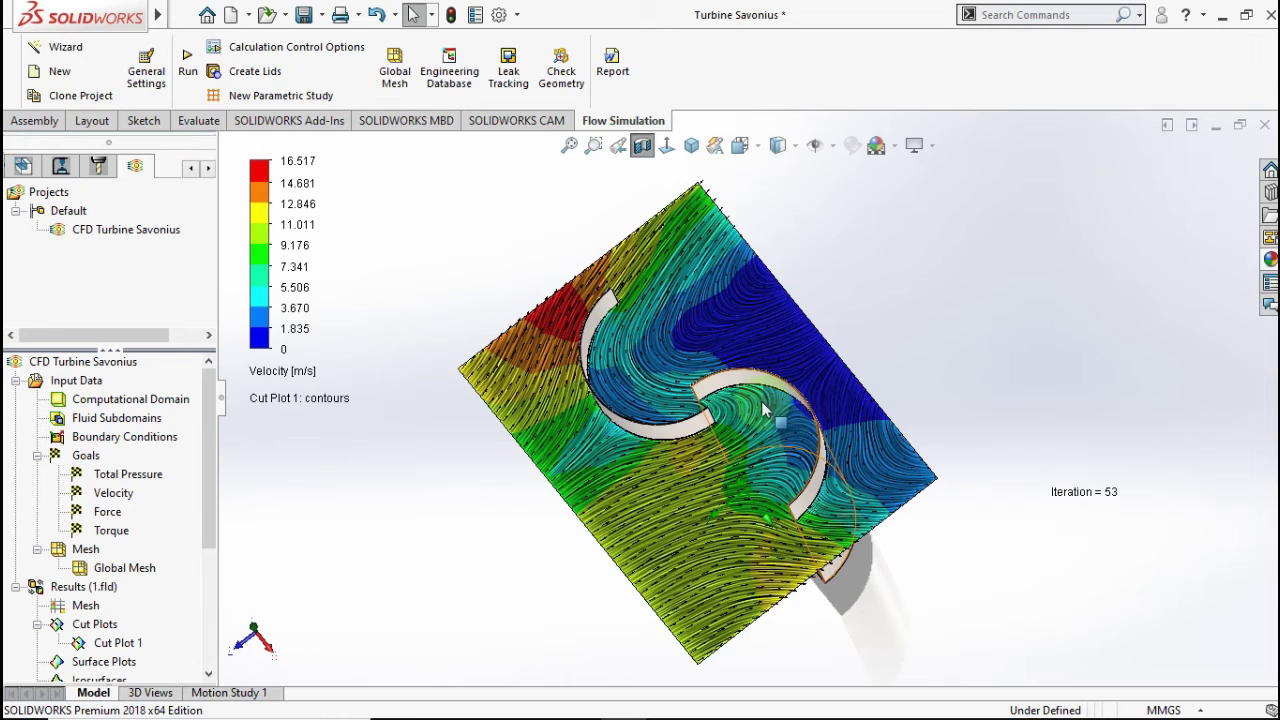
scroll(734, 463, down, 2)
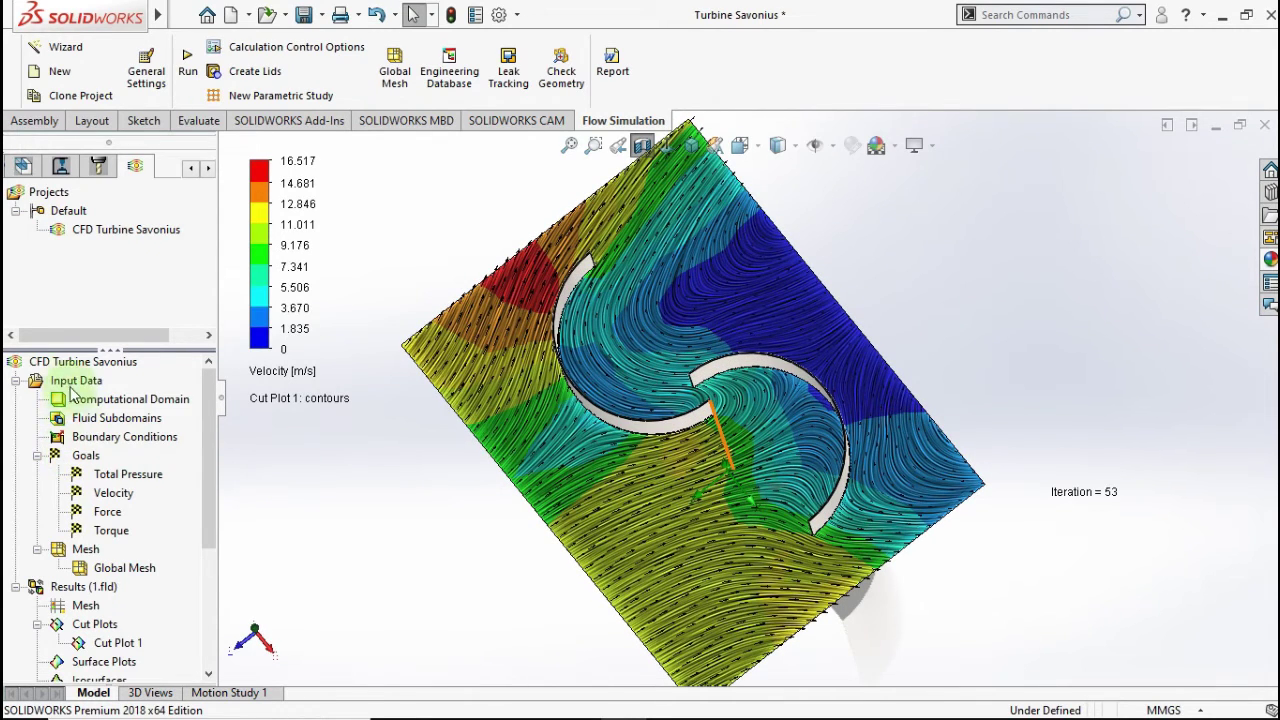
scroll(120, 480, down, 3)
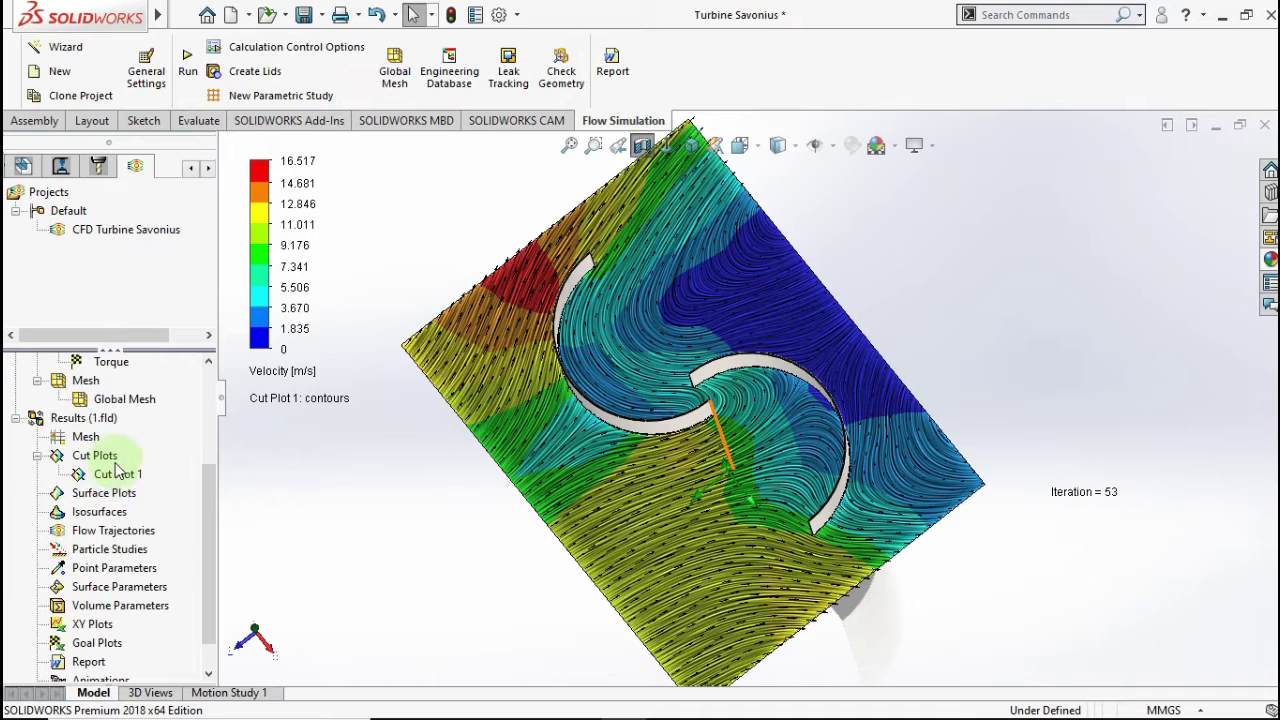
right_click(86, 424)
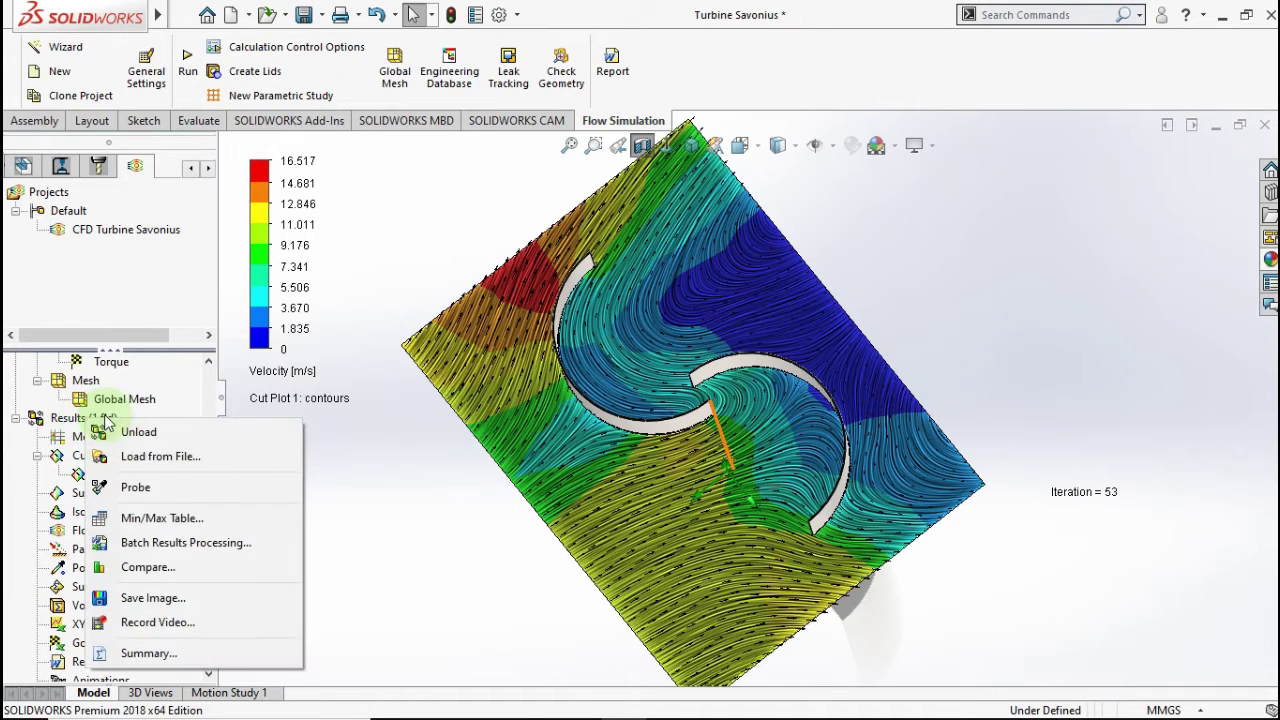
click(148, 488)
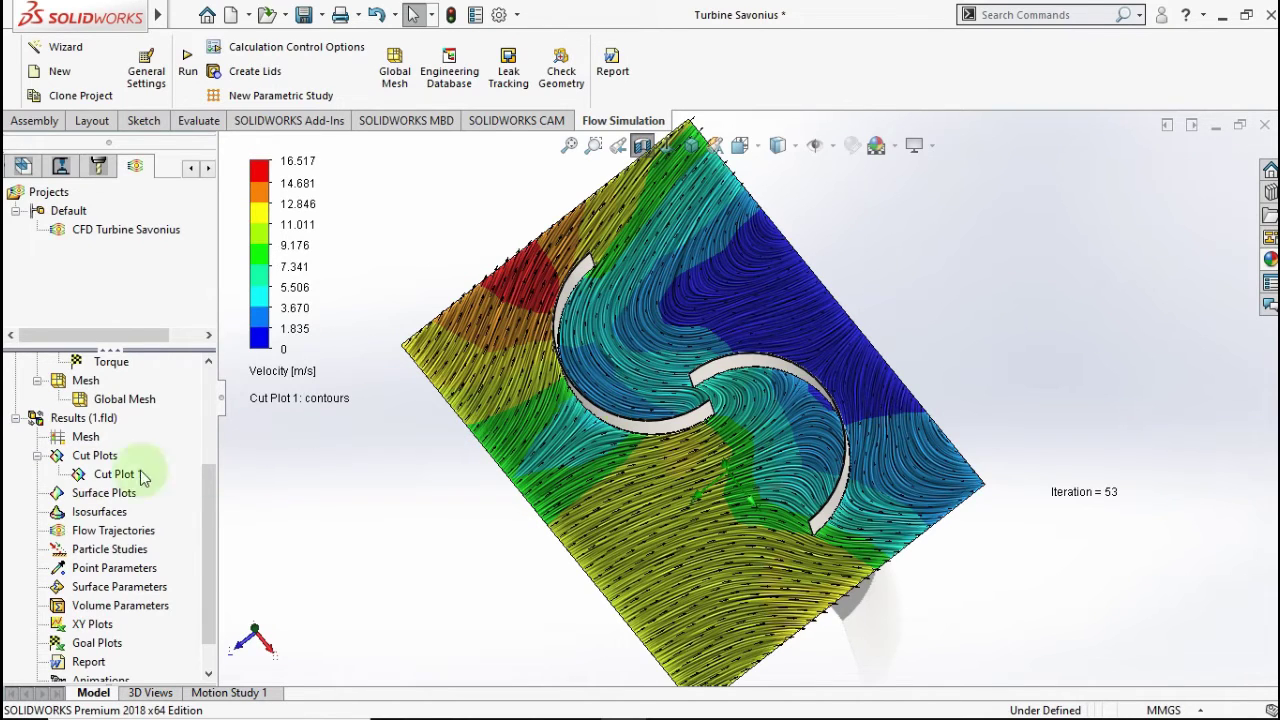
right_click(76, 427)
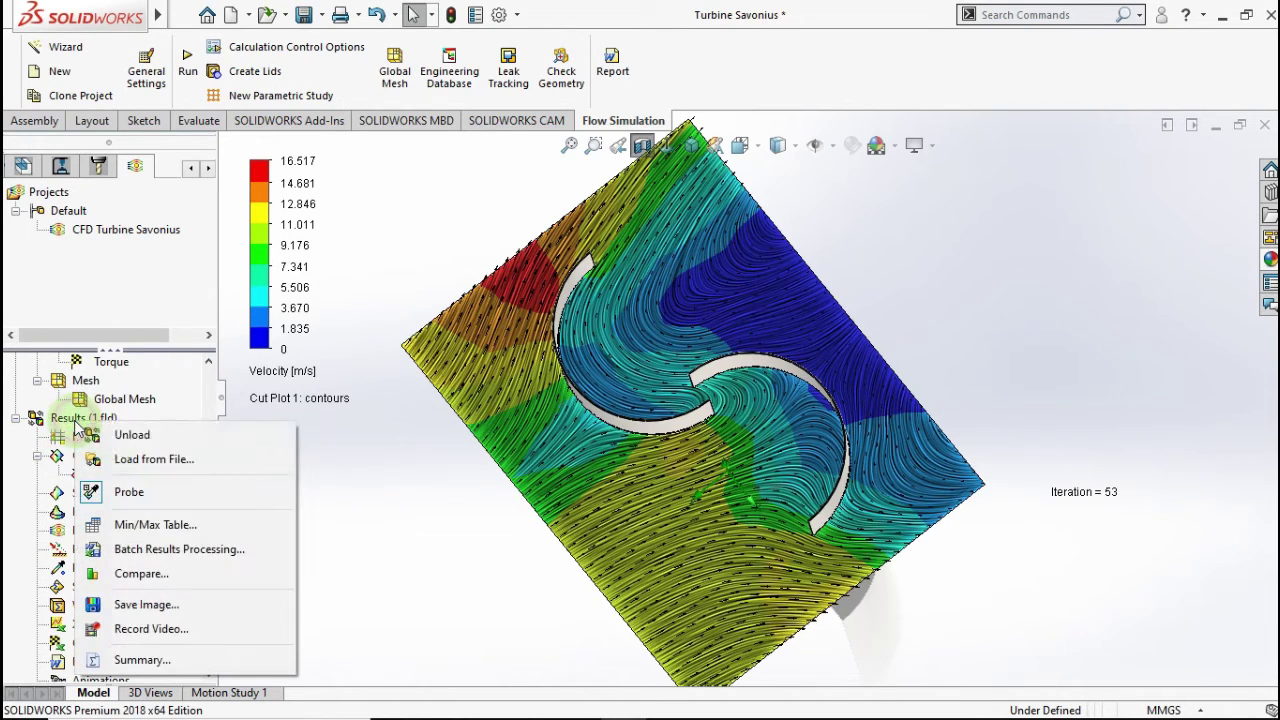
click(126, 491)
key(ctrl+7)
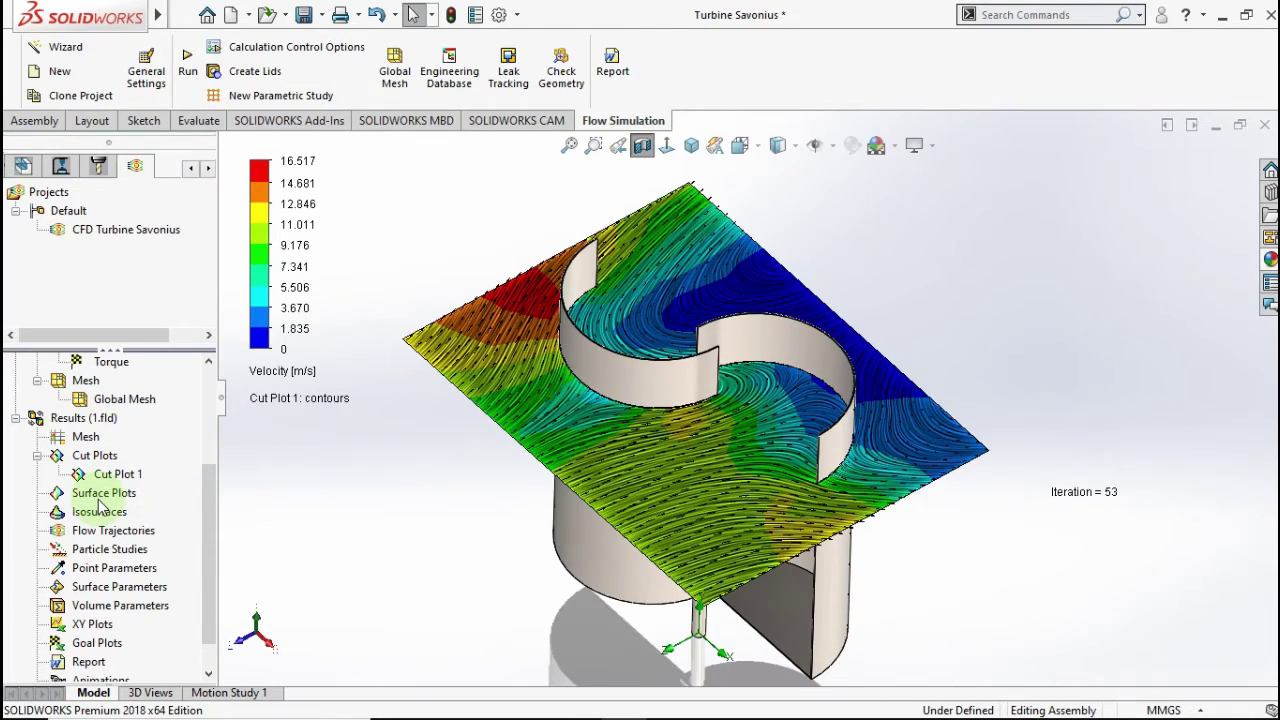
Animate Cut Plot 1 sweeping through the turbine, then stop the animation
right_click(95, 476)
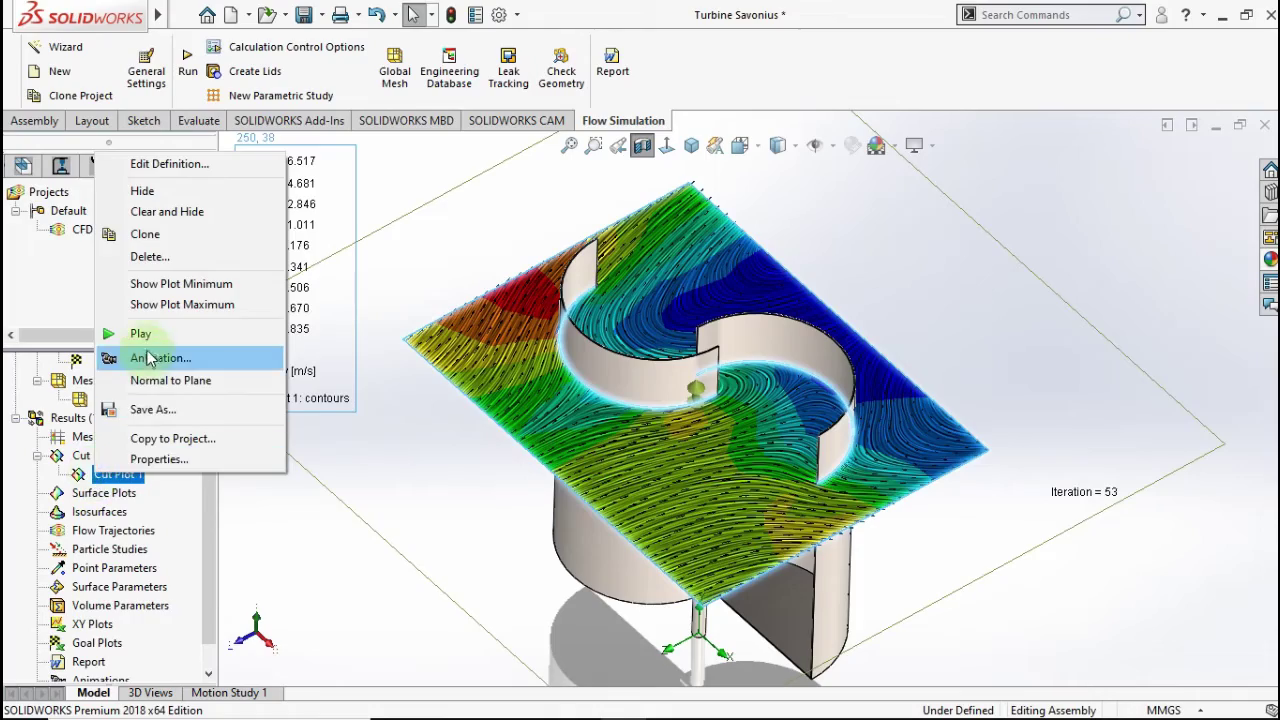
click(143, 336)
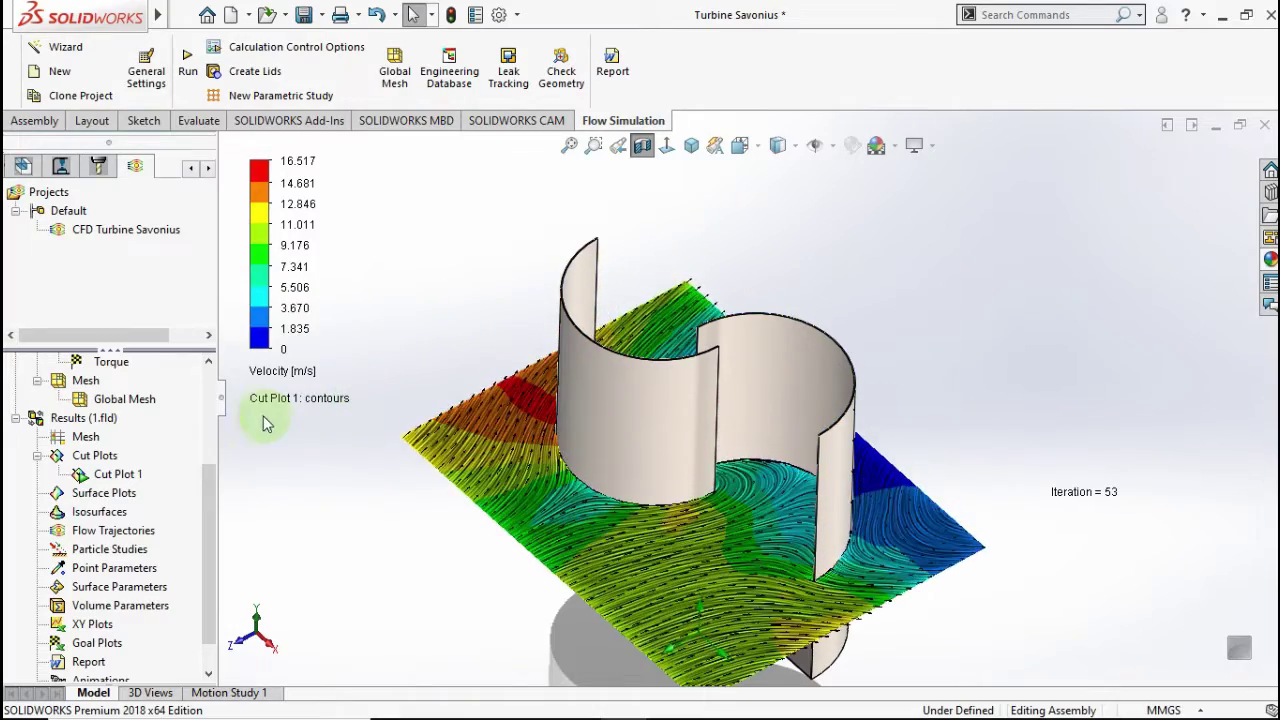
right_click(125, 477)
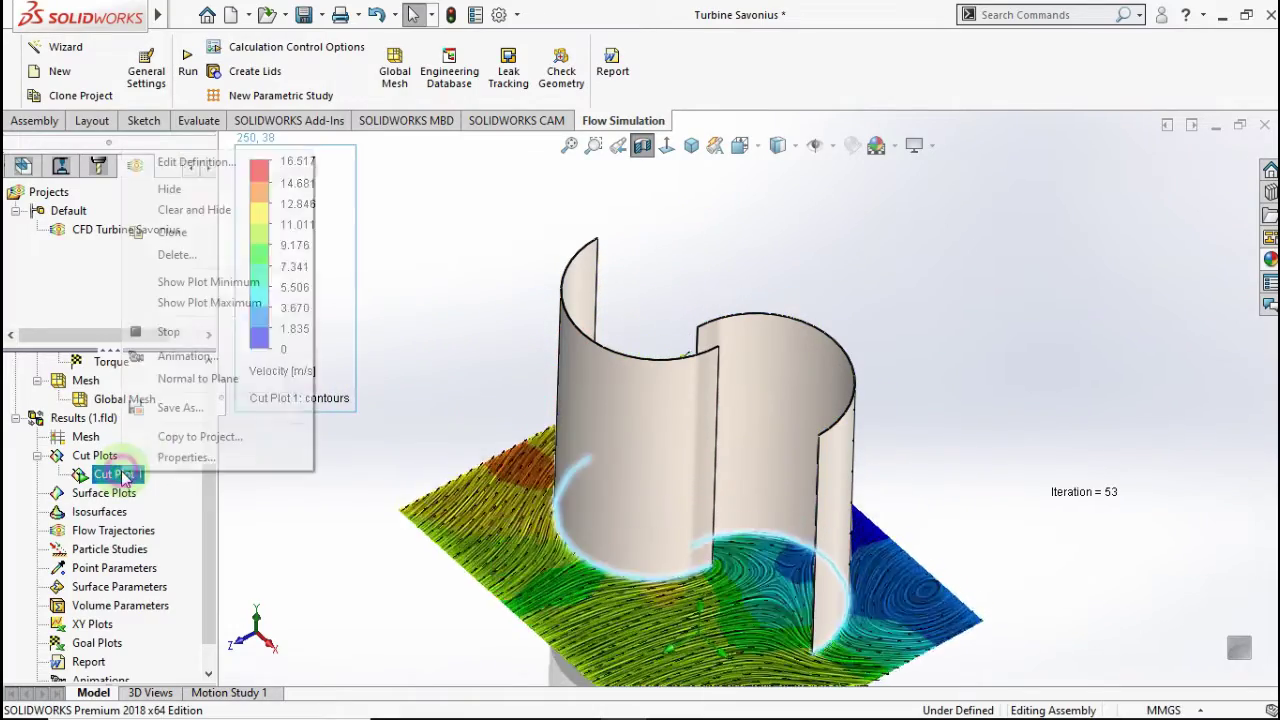
click(168, 336)
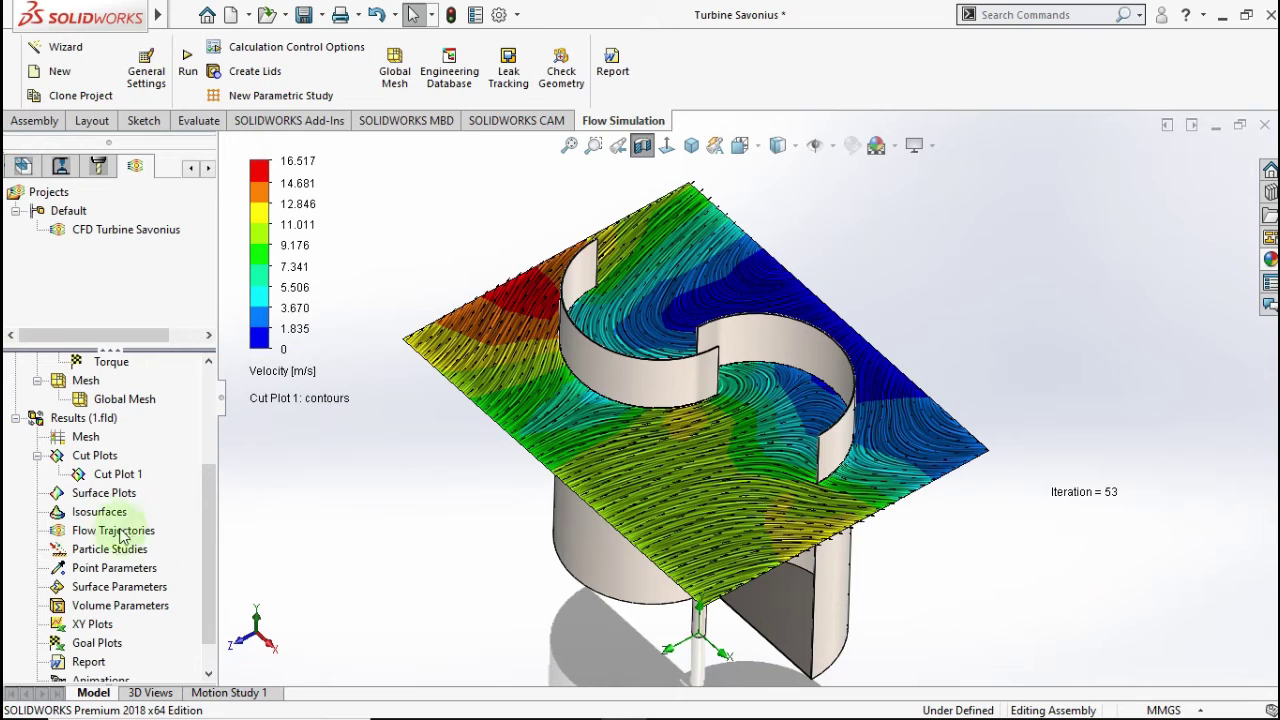
Hide Cut Plot 1 and turn off Section View
right_click(111, 475)
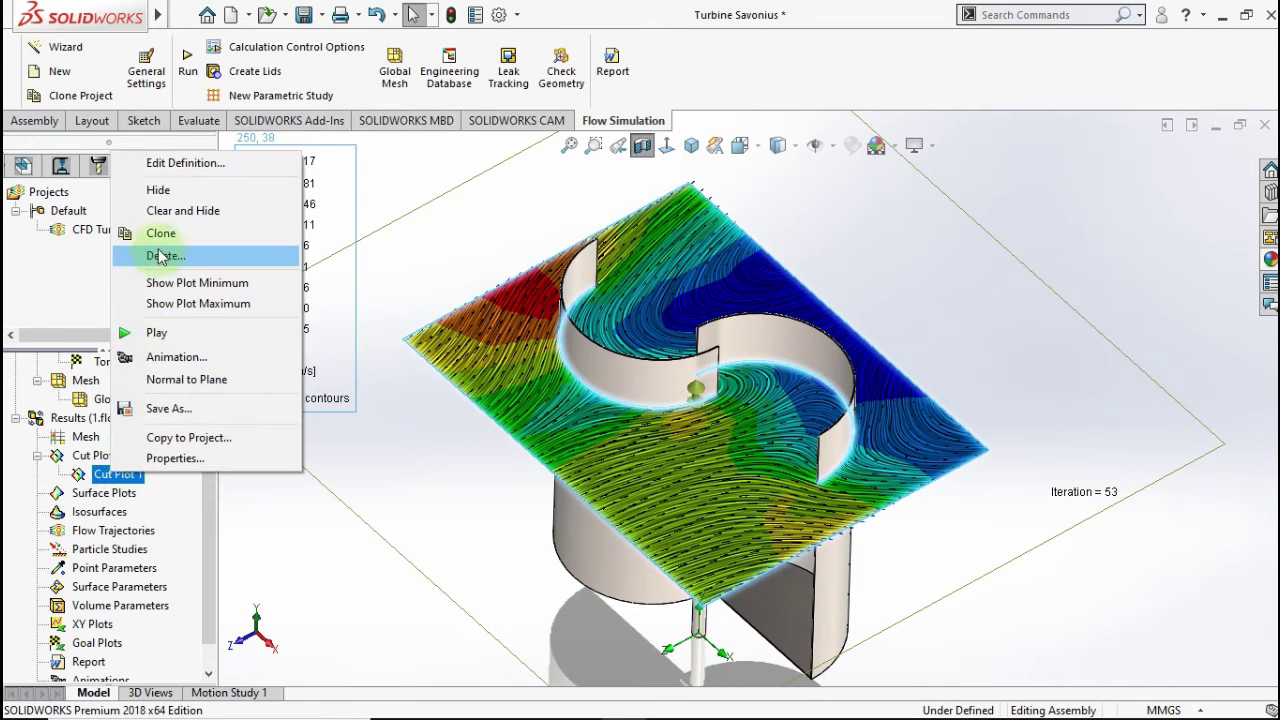
click(160, 190)
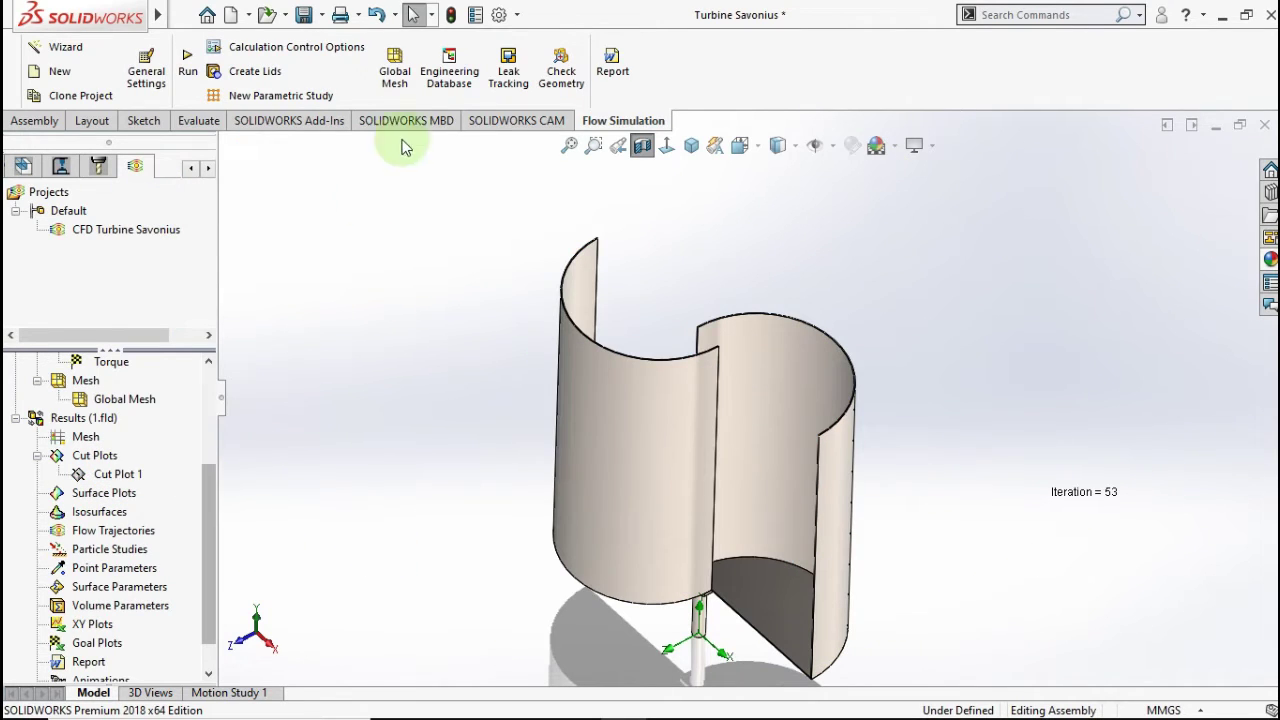
click(642, 145)
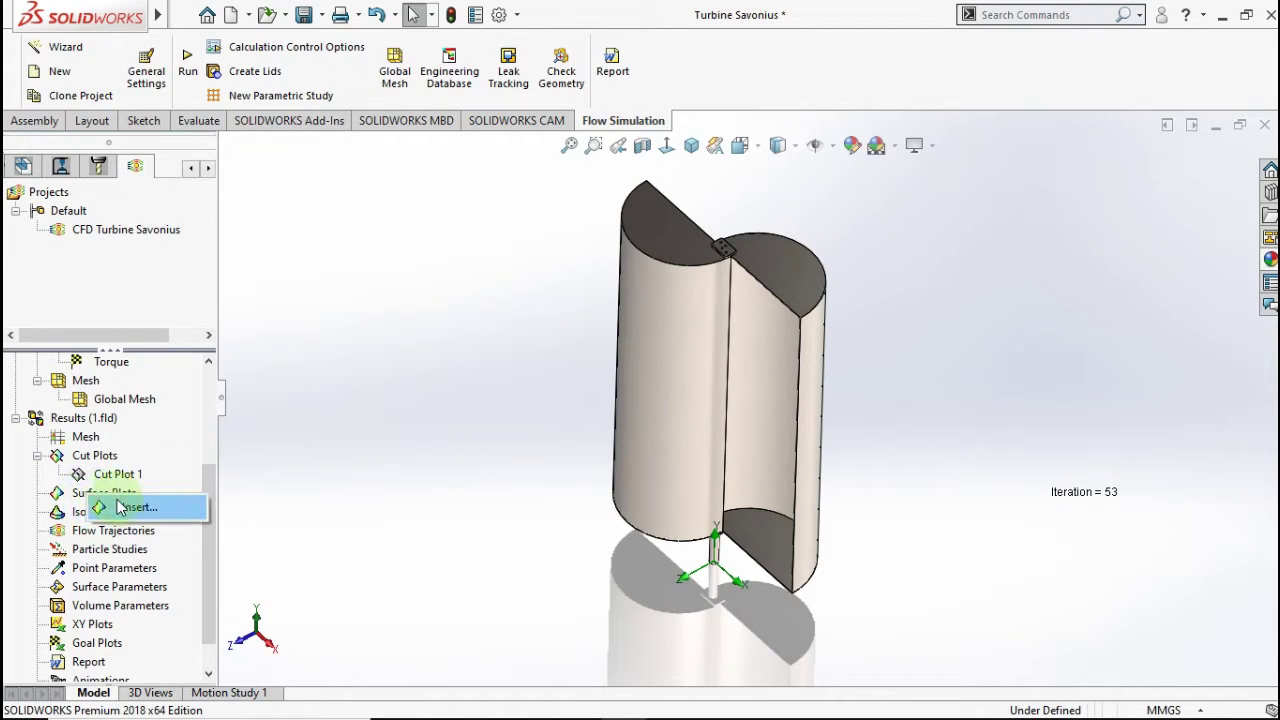
Start a surface plot on both Tube Blade components, excluding the shaft holder
click(118, 507)
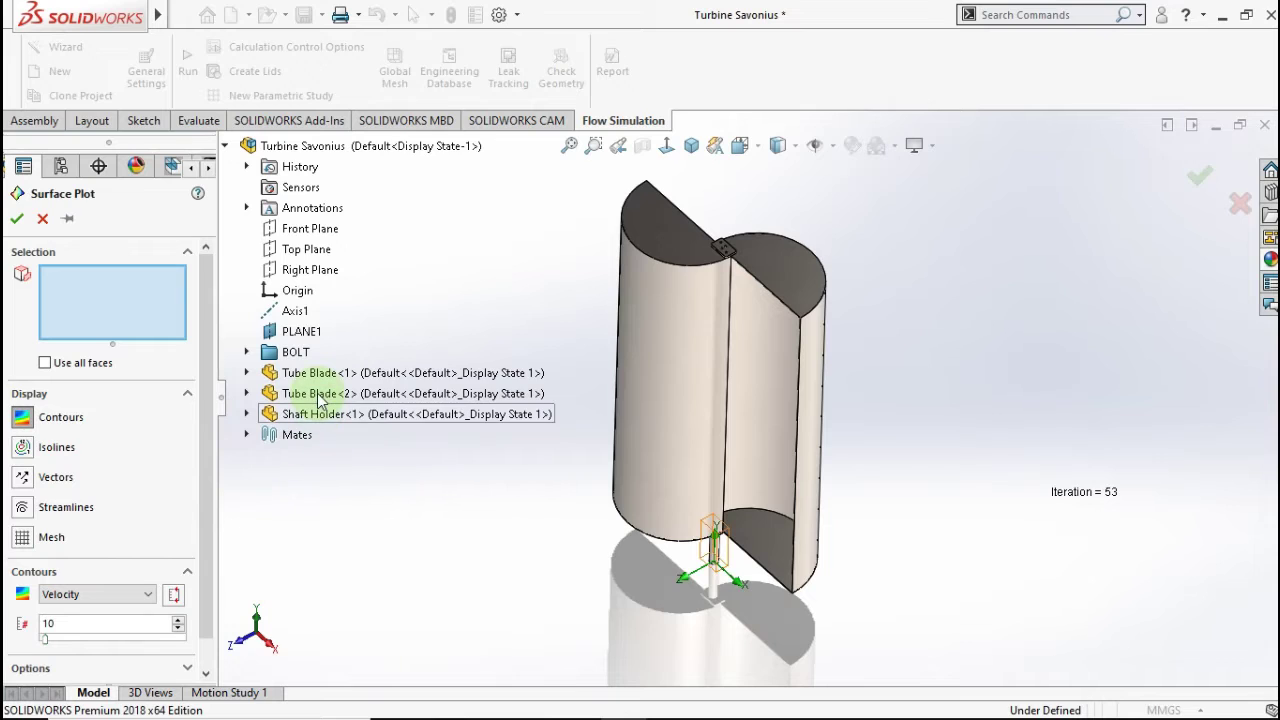
click(318, 395)
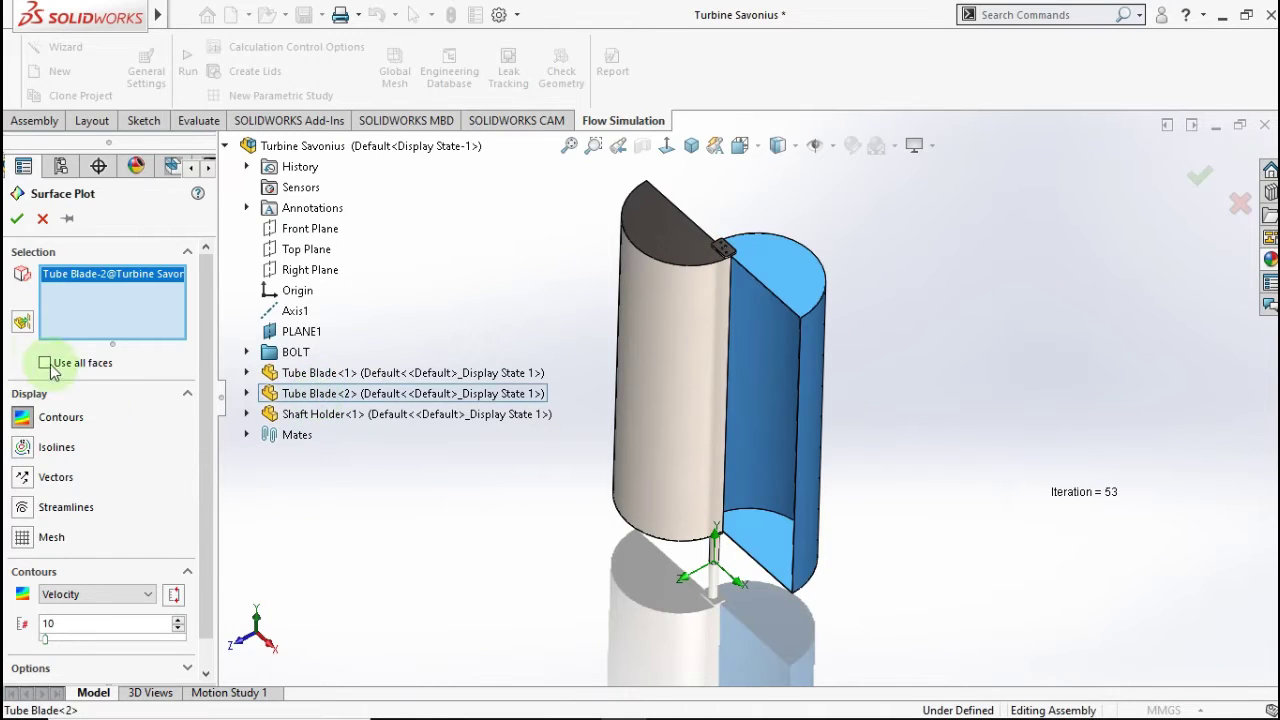
click(24, 324)
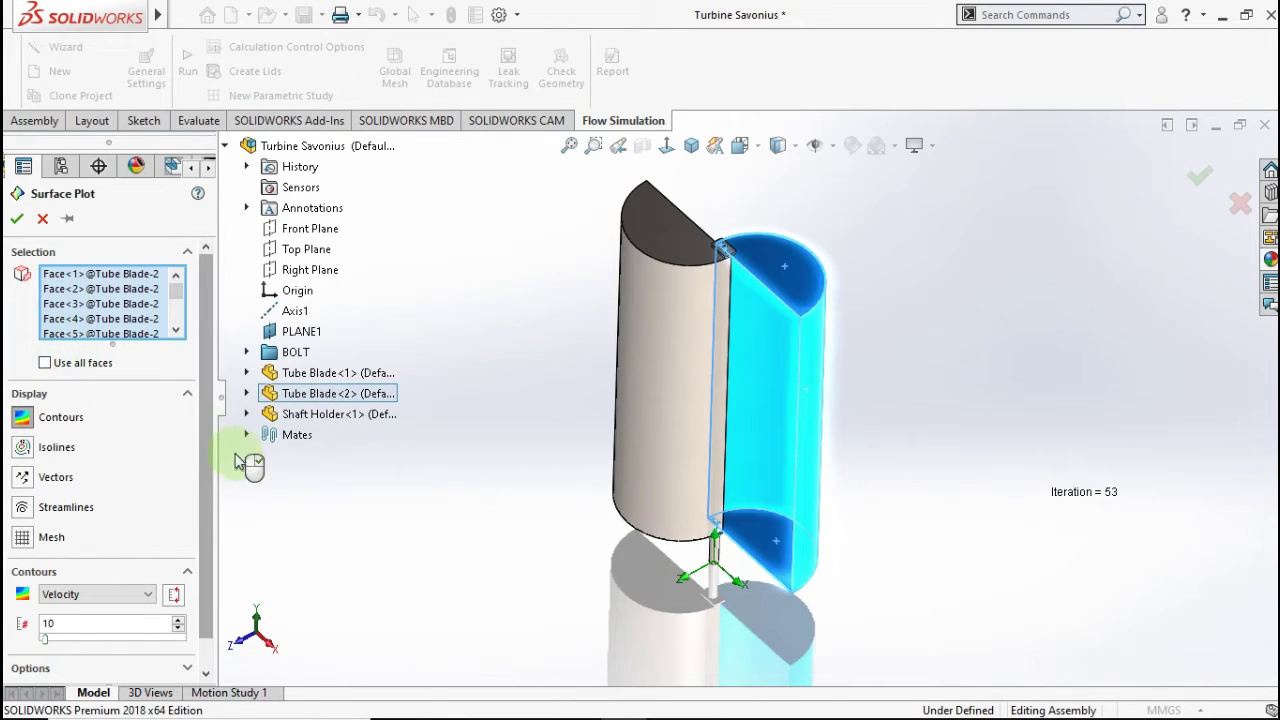
click(320, 421)
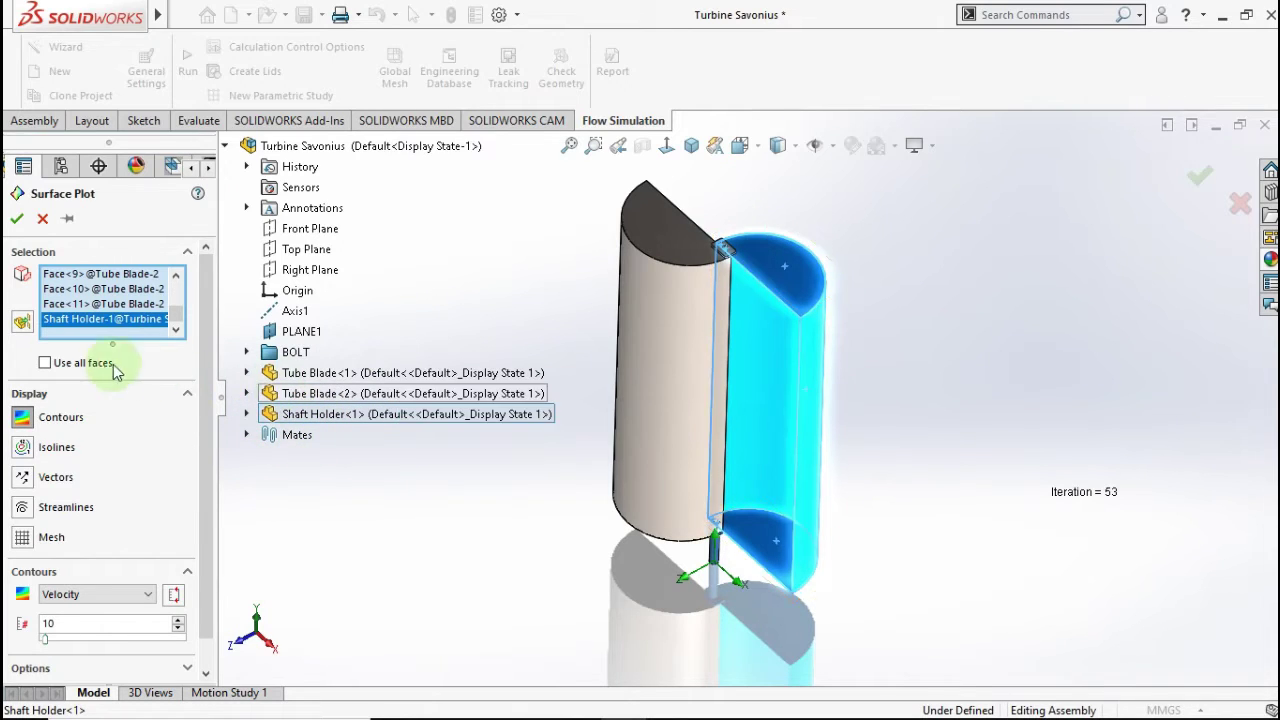
click(22, 322)
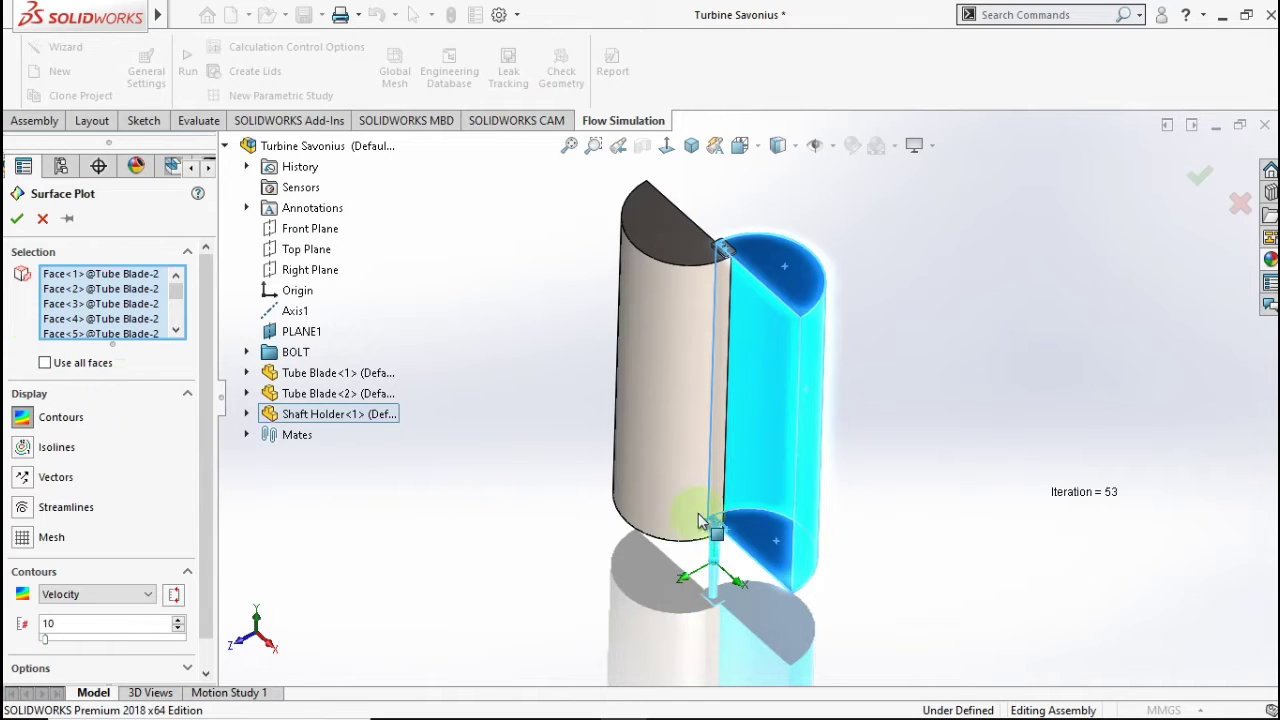
middle_drag(700, 500, 697, 480)
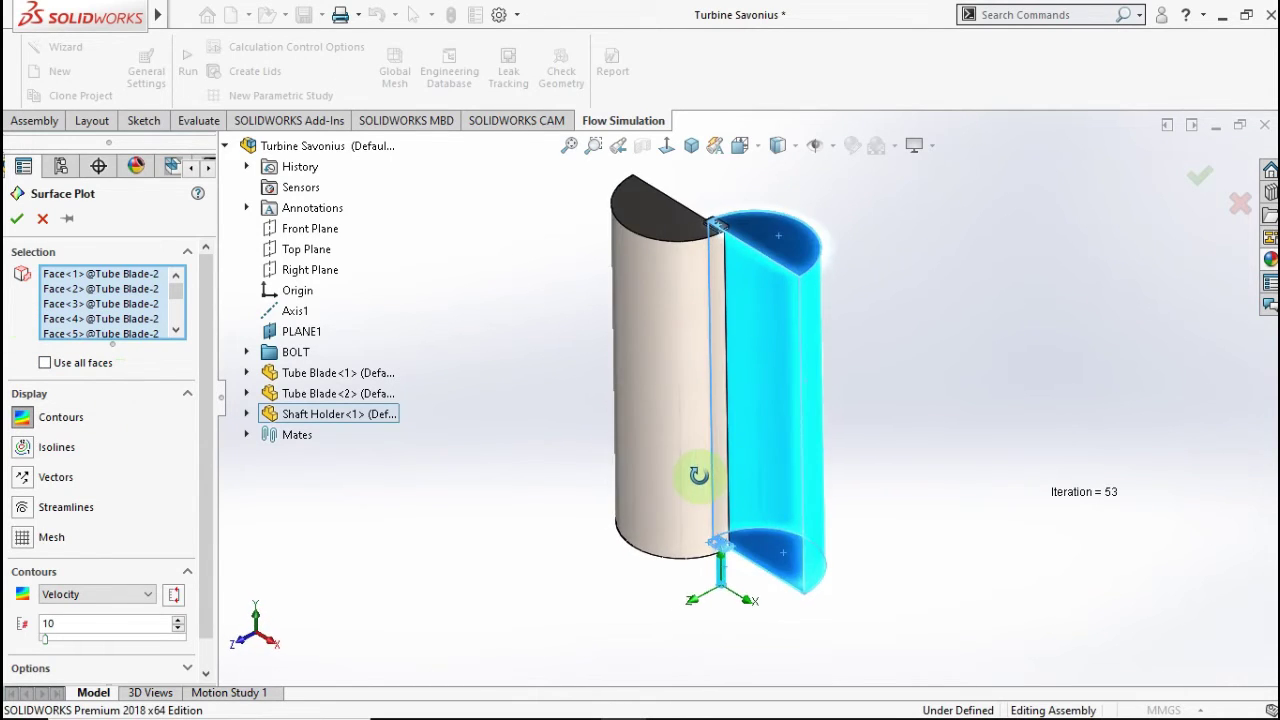
click(300, 372)
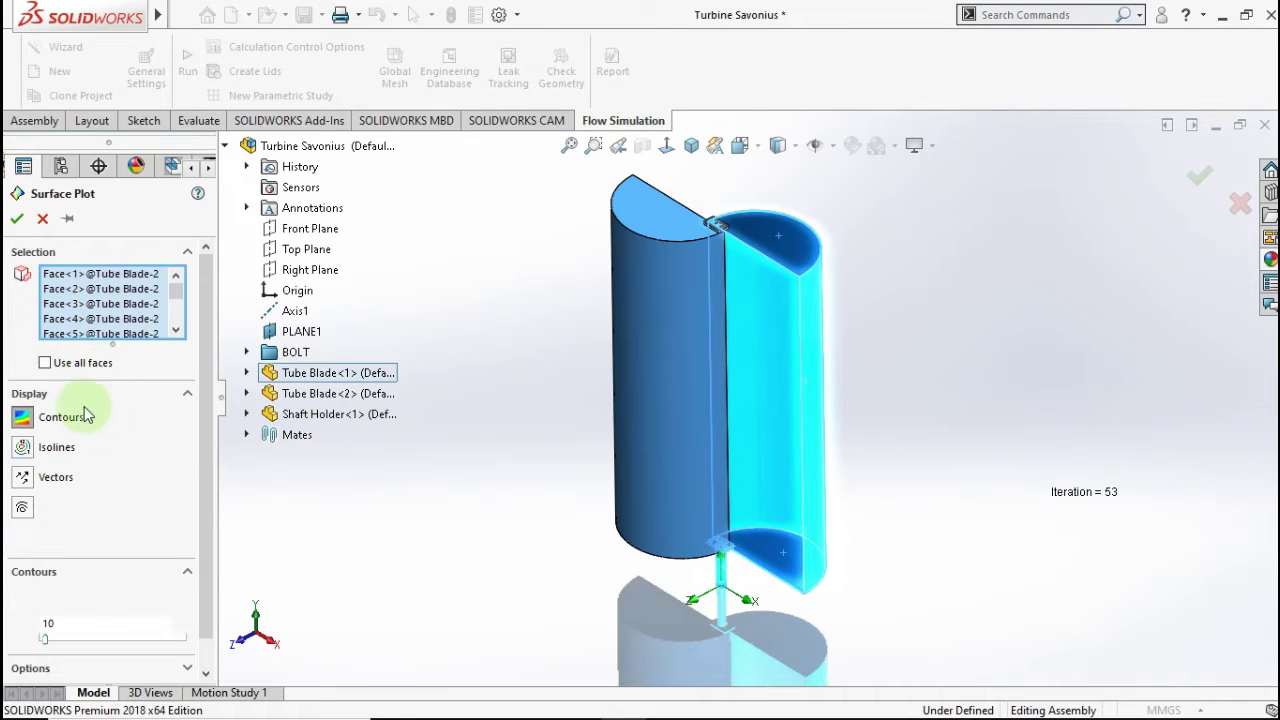
Set the surface plot contours to Pressure
scroll(207, 435, down, 1)
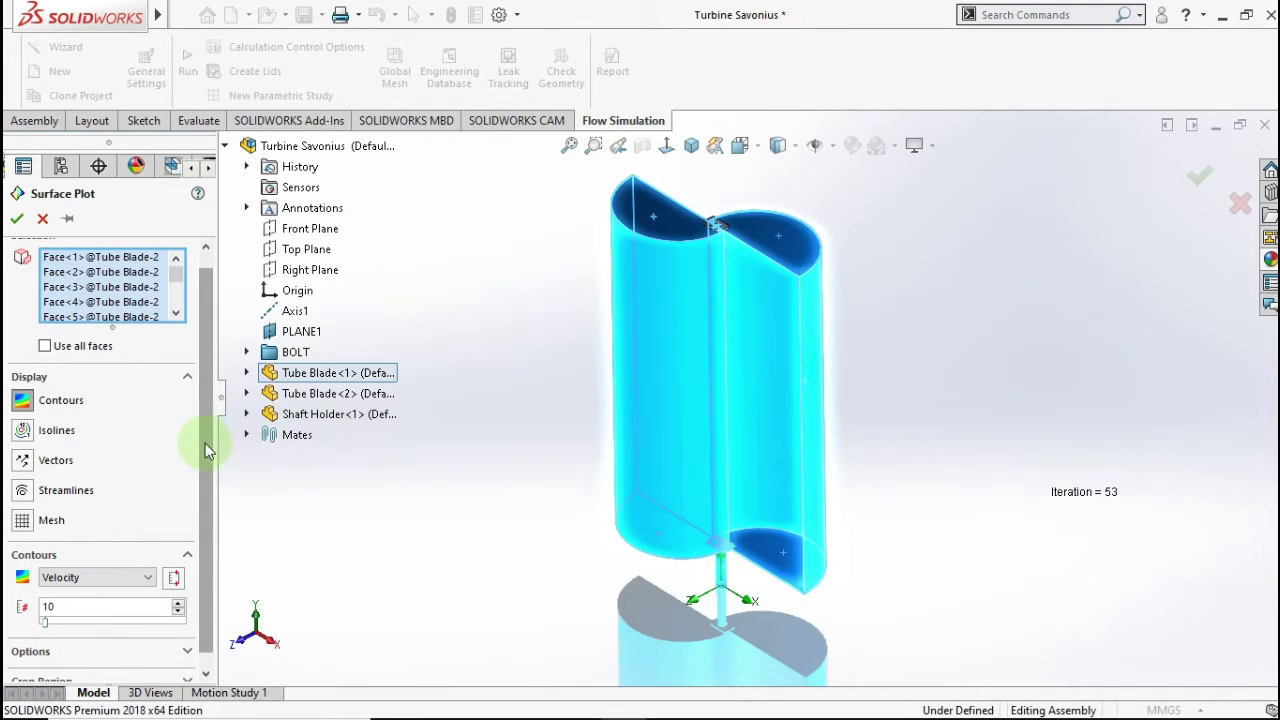
click(137, 577)
click(76, 317)
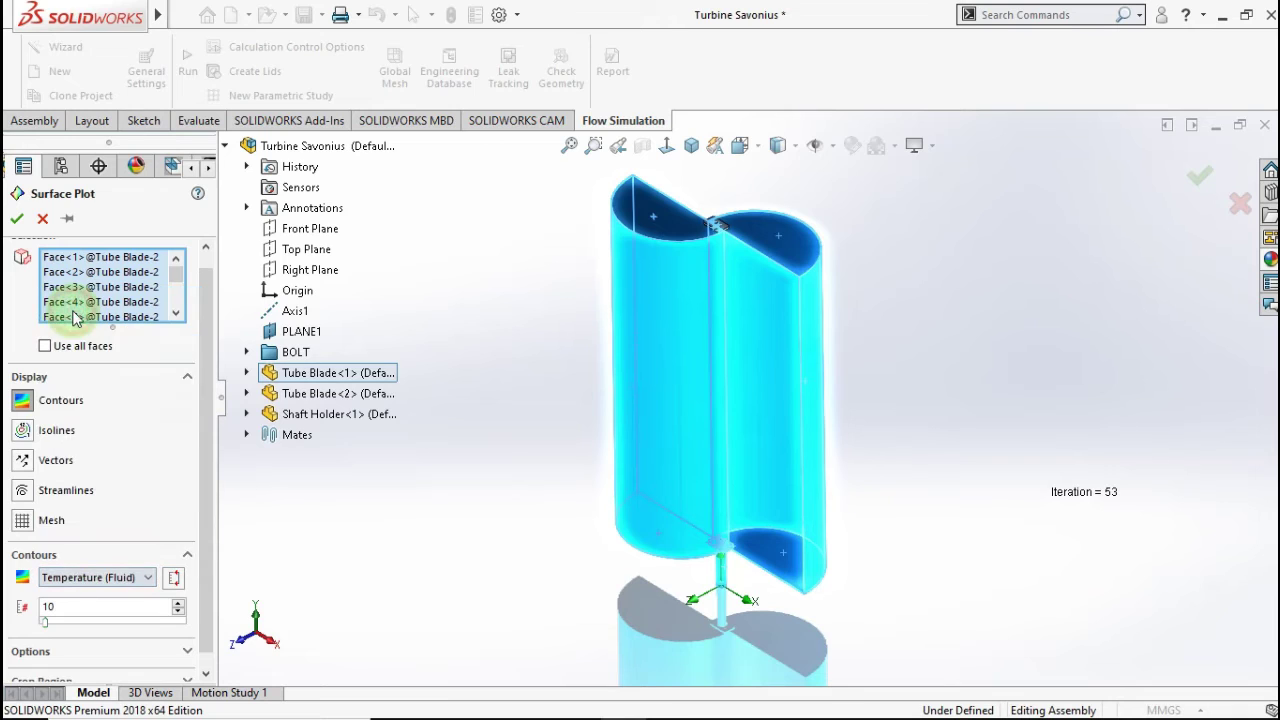
click(137, 577)
click(84, 300)
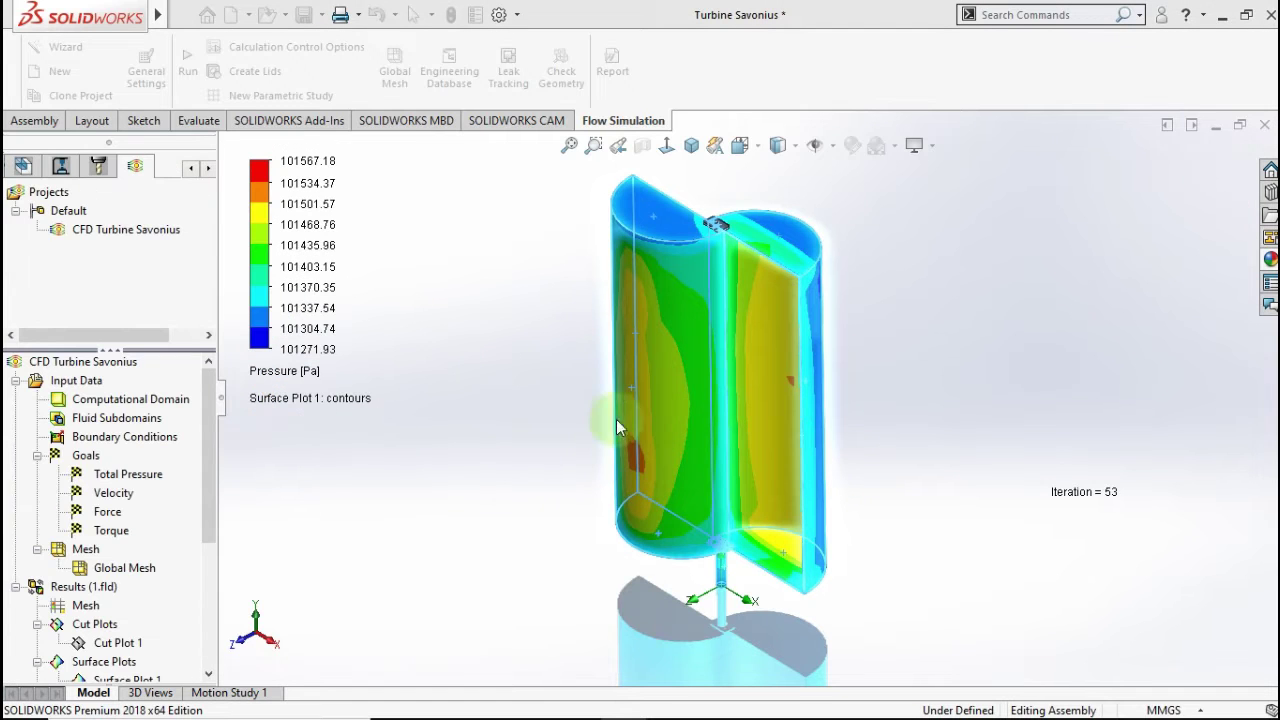
Orbit the pressure-coloured turbine to view it from below
mouse_move(616, 427)
middle_down()
mouse_move(509, 409)
mouse_move(457, 457)
mouse_move(423, 571)
mouse_move(493, 544)
mouse_move(586, 394)
mouse_move(637, 447)
mouse_move(582, 461)
middle_up()
mouse_move(588, 403)
middle_down()
mouse_move(800, 364)
mouse_move(694, 424)
mouse_move(704, 388)
mouse_move(732, 362)
mouse_move(743, 380)
mouse_move(749, 360)
middle_up()
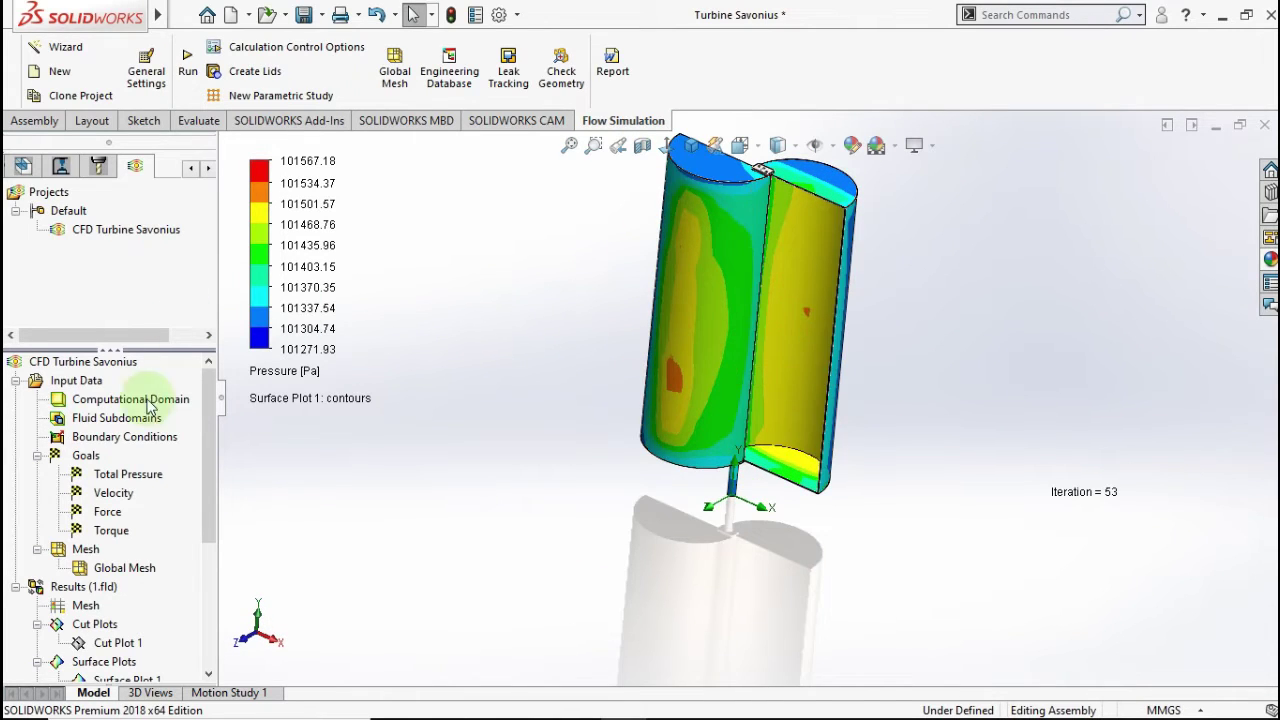
scroll(96, 590, down, 2)
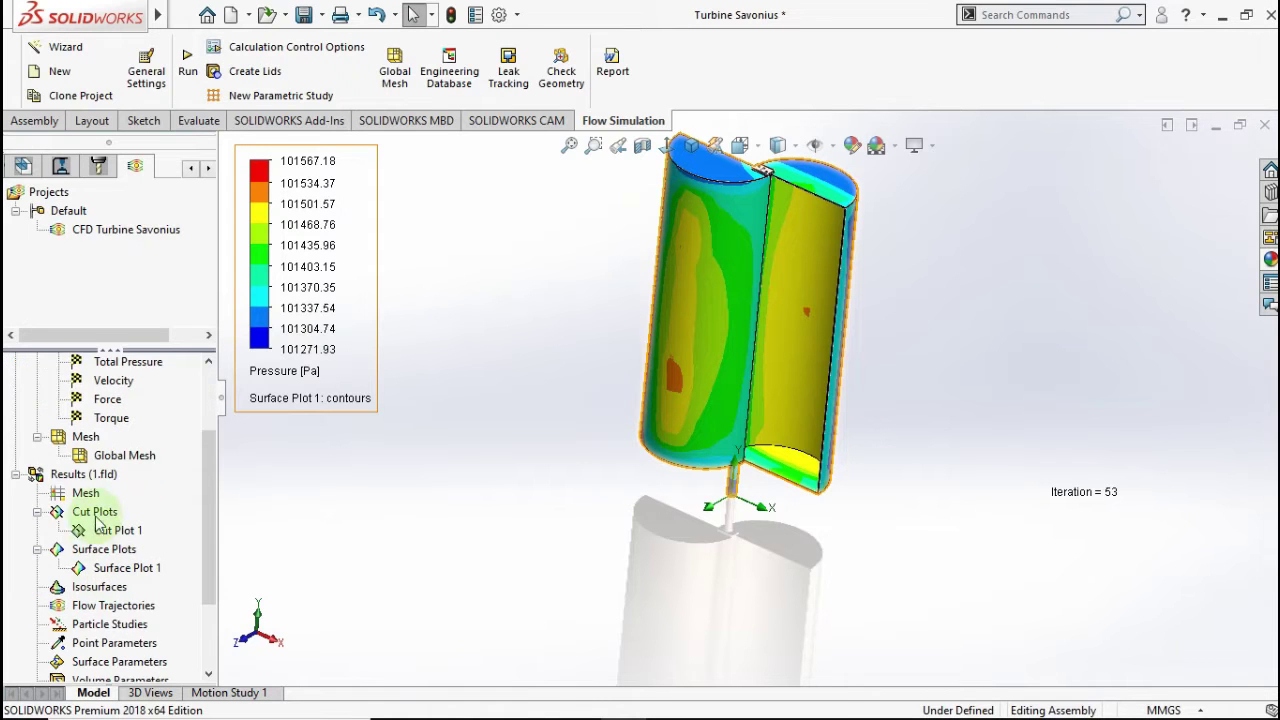
Probe blade pressures (about 101501 Pa inner face), then stop probing and return to isometric
right_click(95, 476)
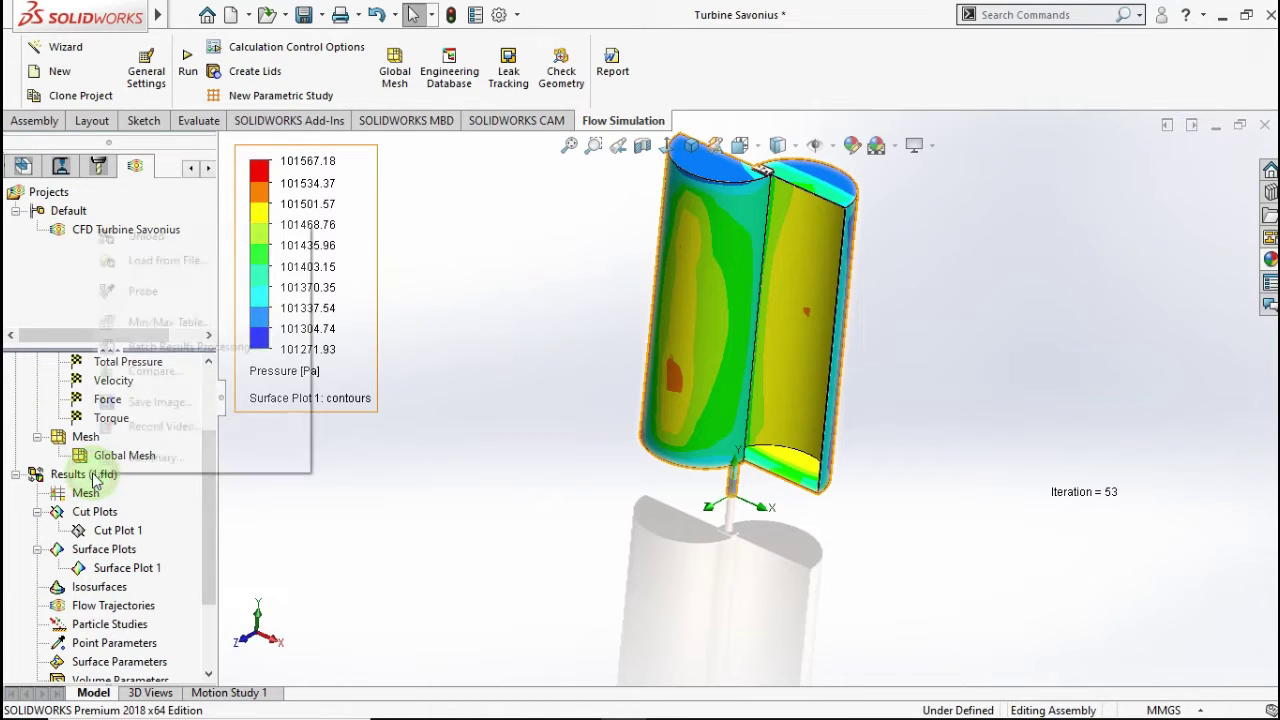
click(157, 290)
scroll(800, 398, down, 3)
scroll(745, 383, up, 1)
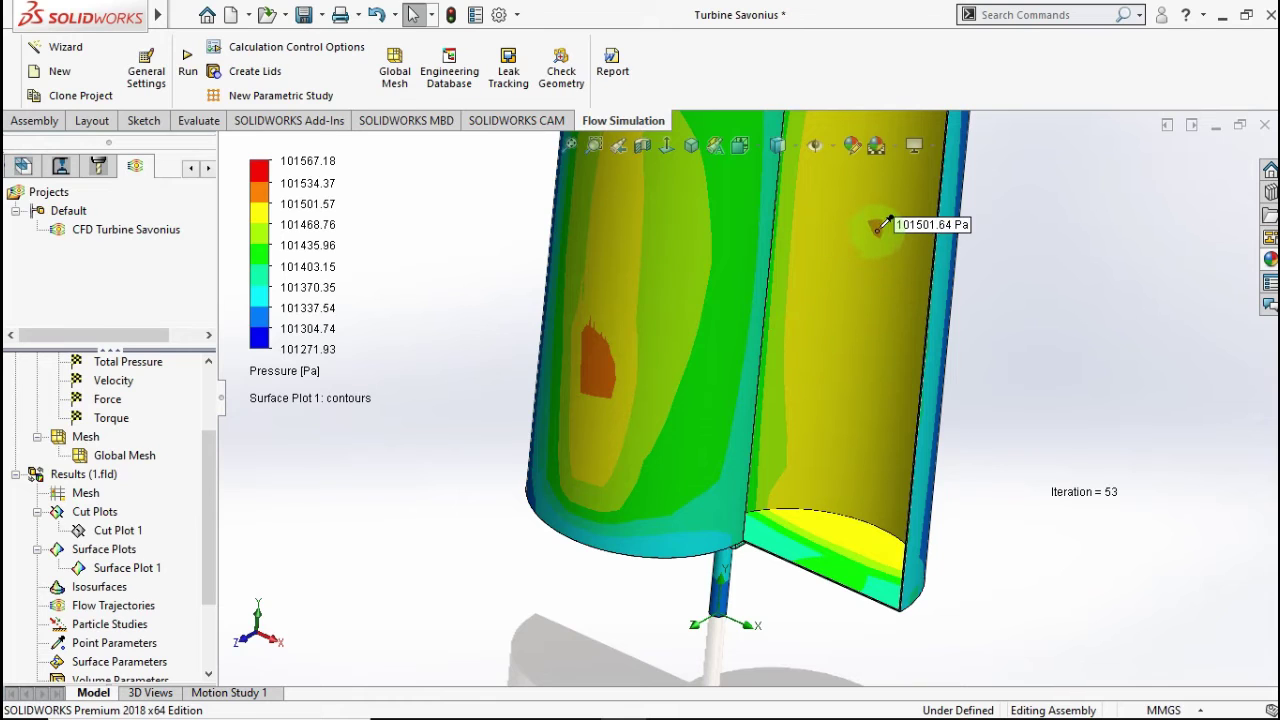
scroll(870, 235, up, 2)
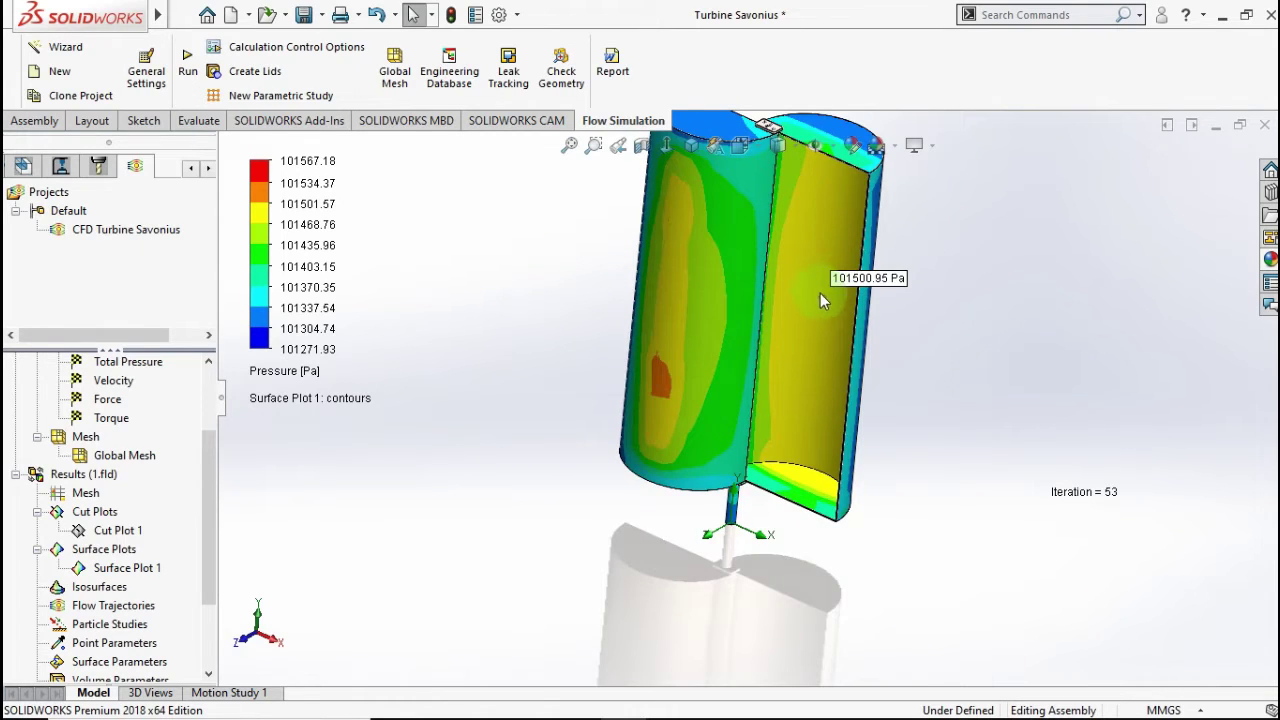
middle_drag(826, 277, 838, 262)
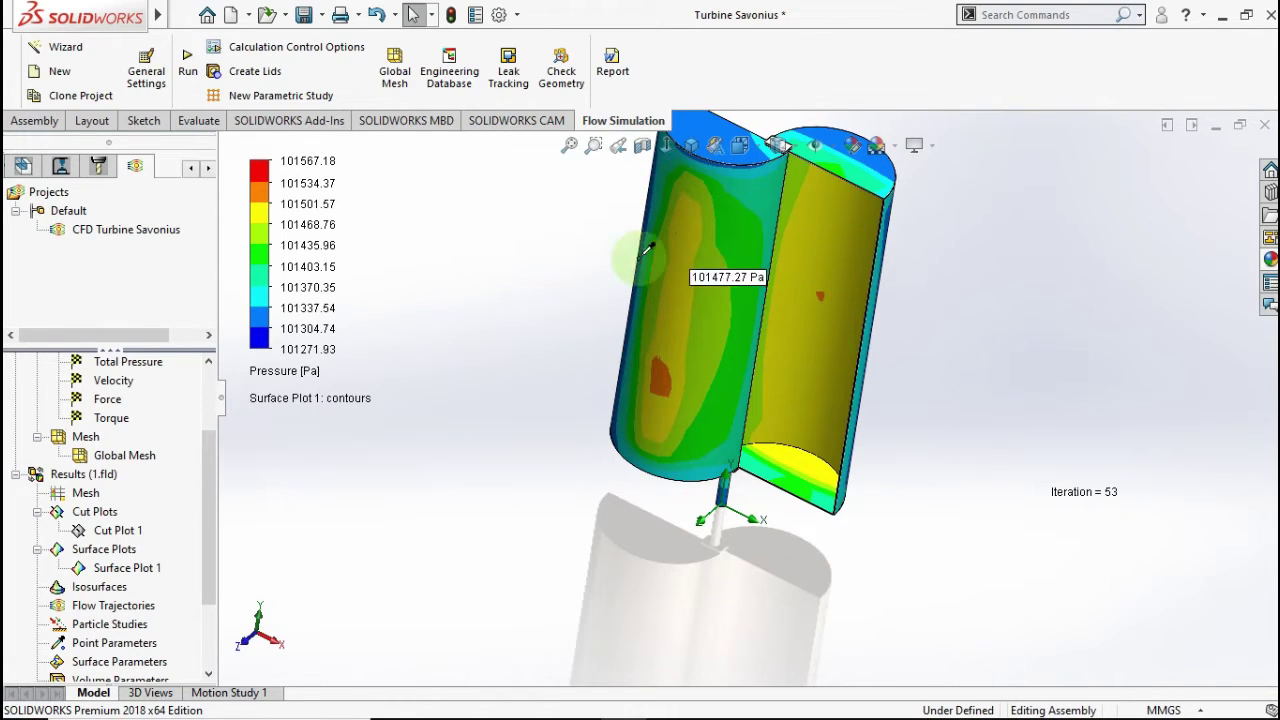
right_click(95, 478)
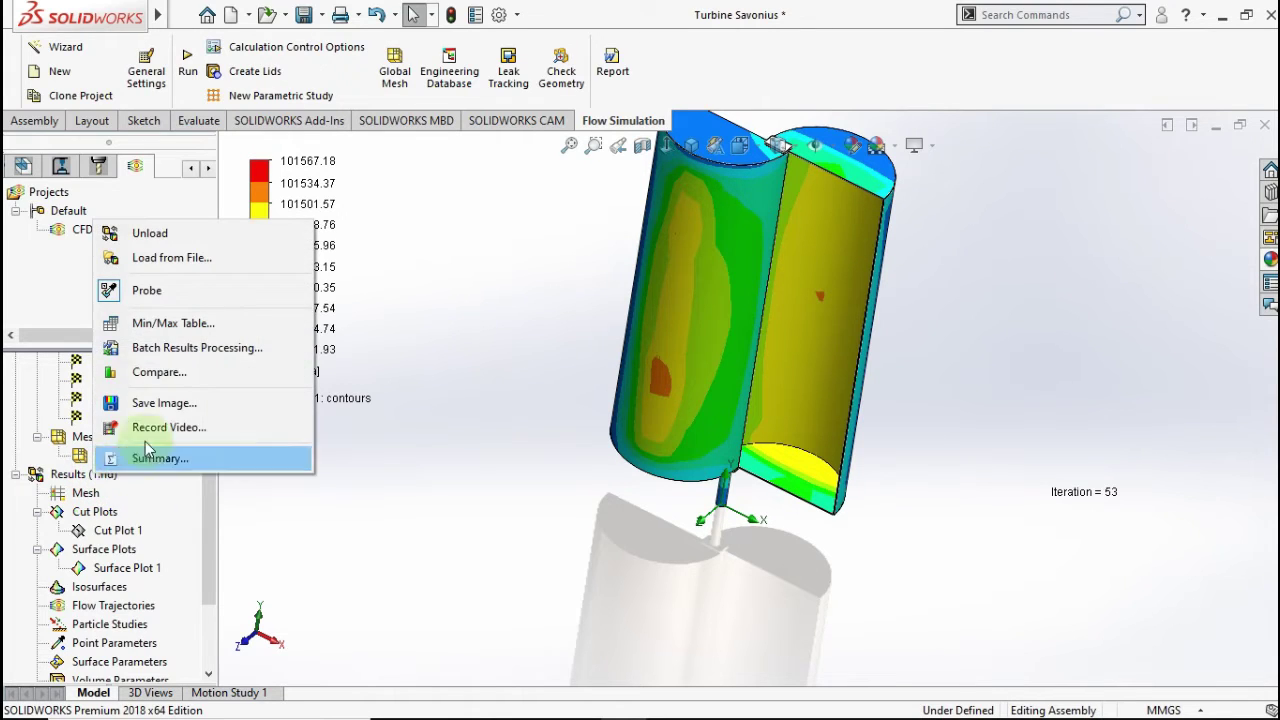
click(145, 289)
middle_drag(672, 503, 690, 420)
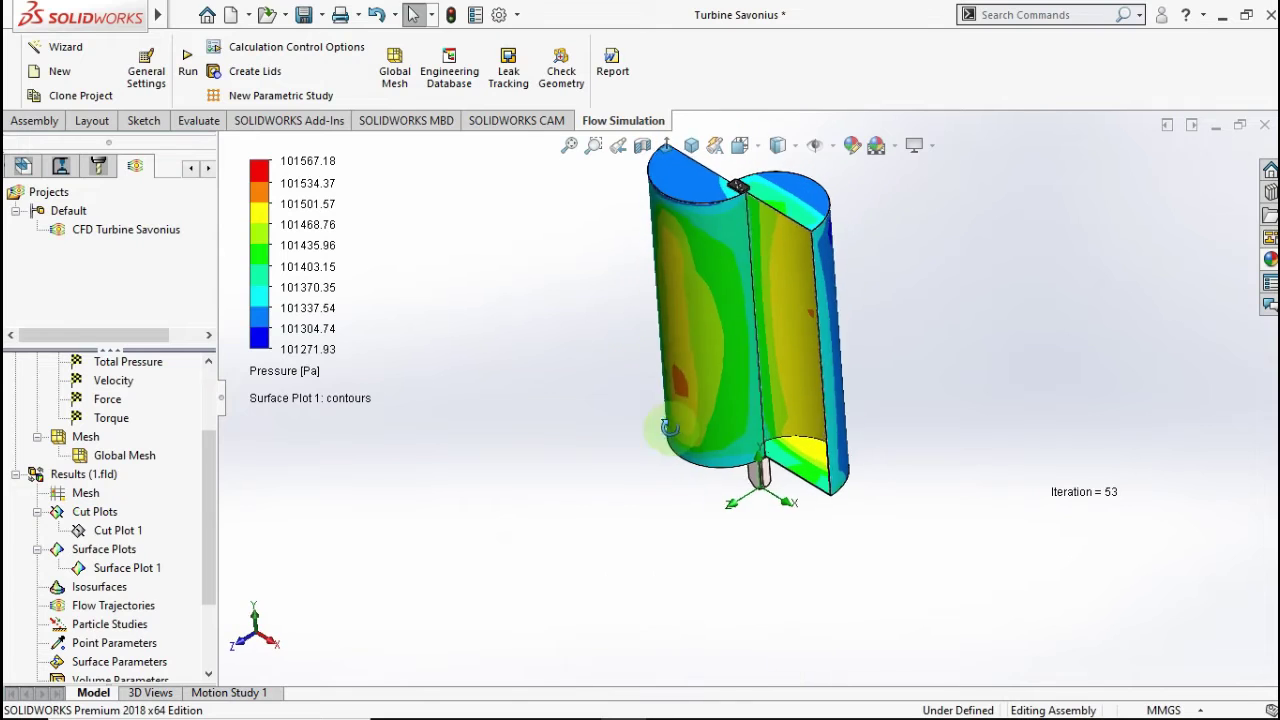
click(690, 146)
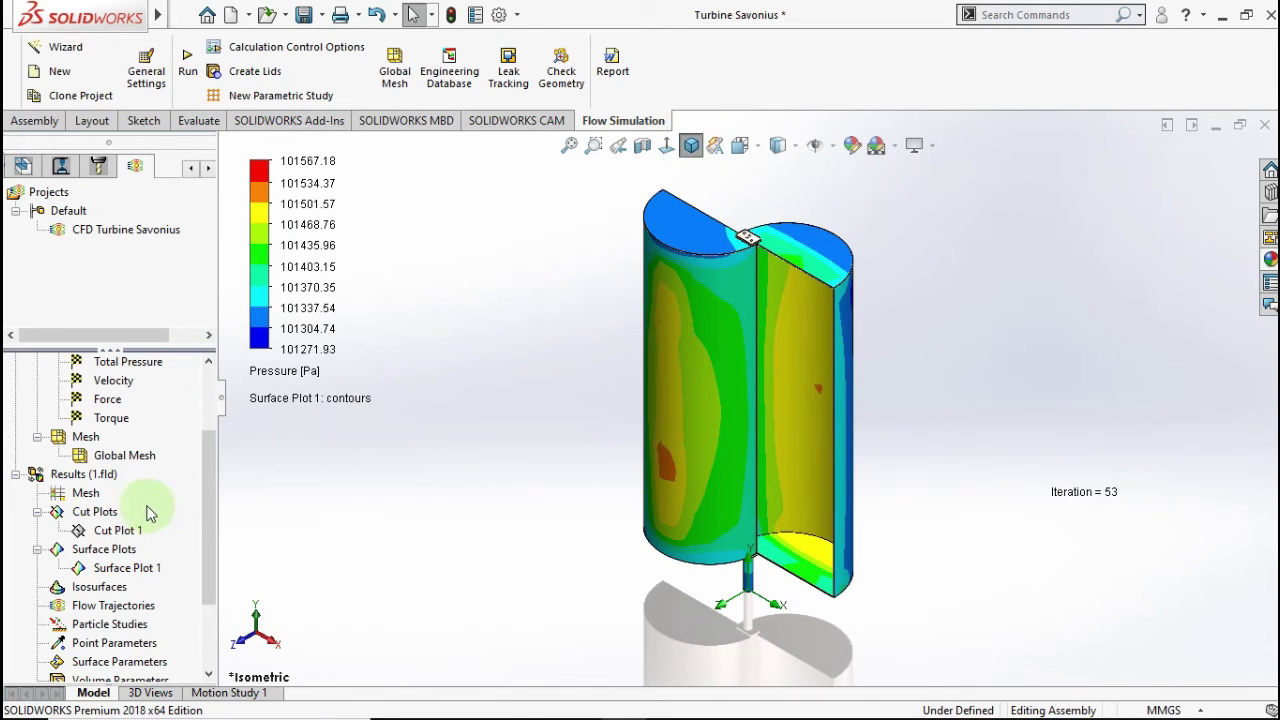
Hide Surface Plot 1 and set the flow trajectories to 100 points
right_click(103, 568)
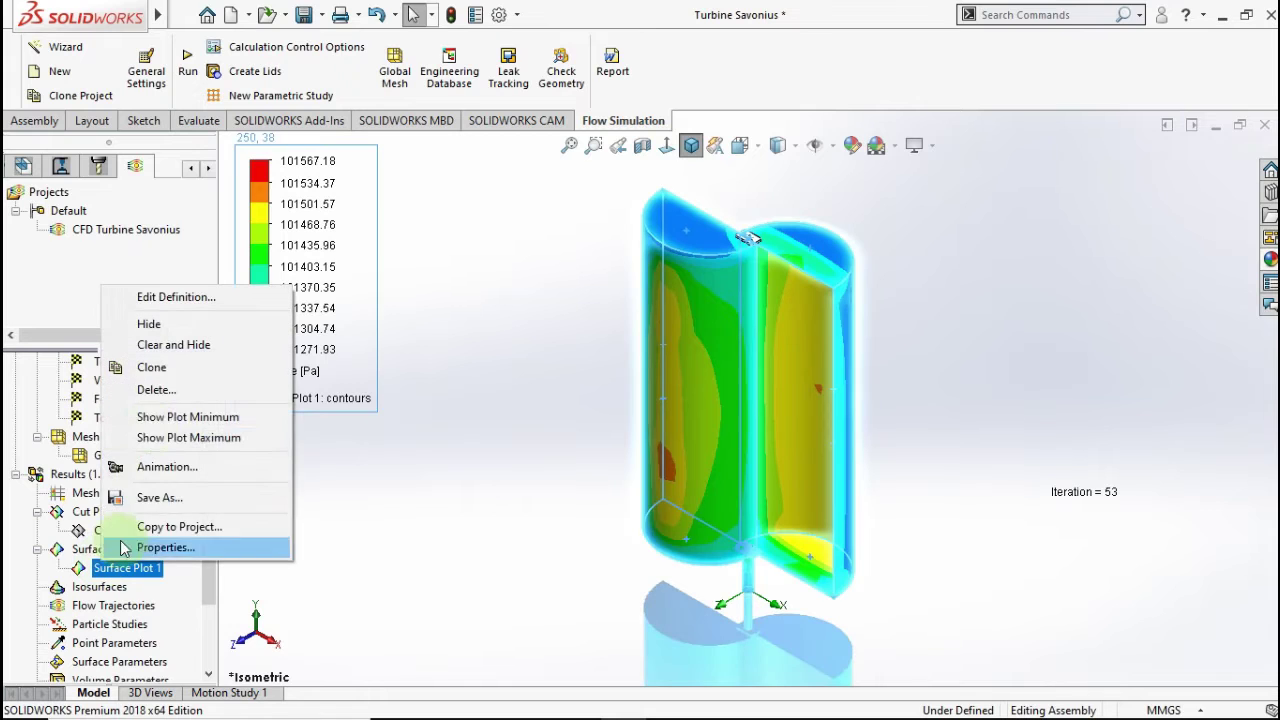
click(155, 325)
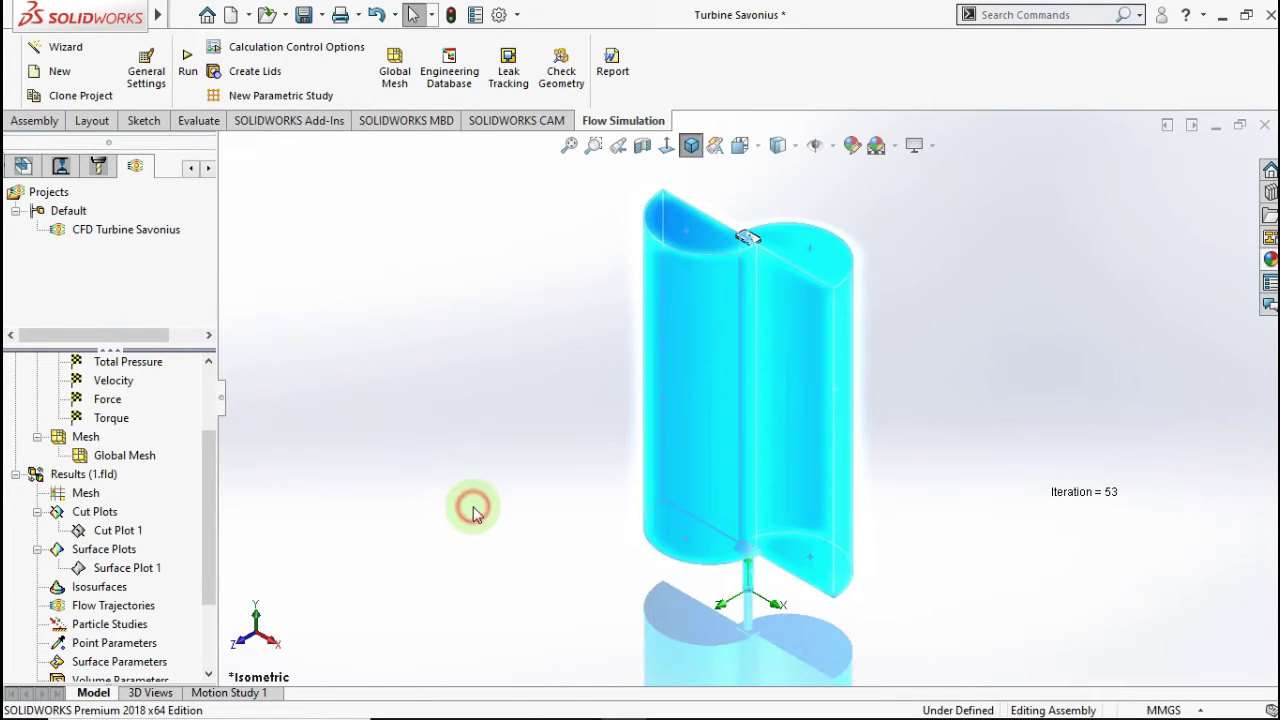
click(474, 512)
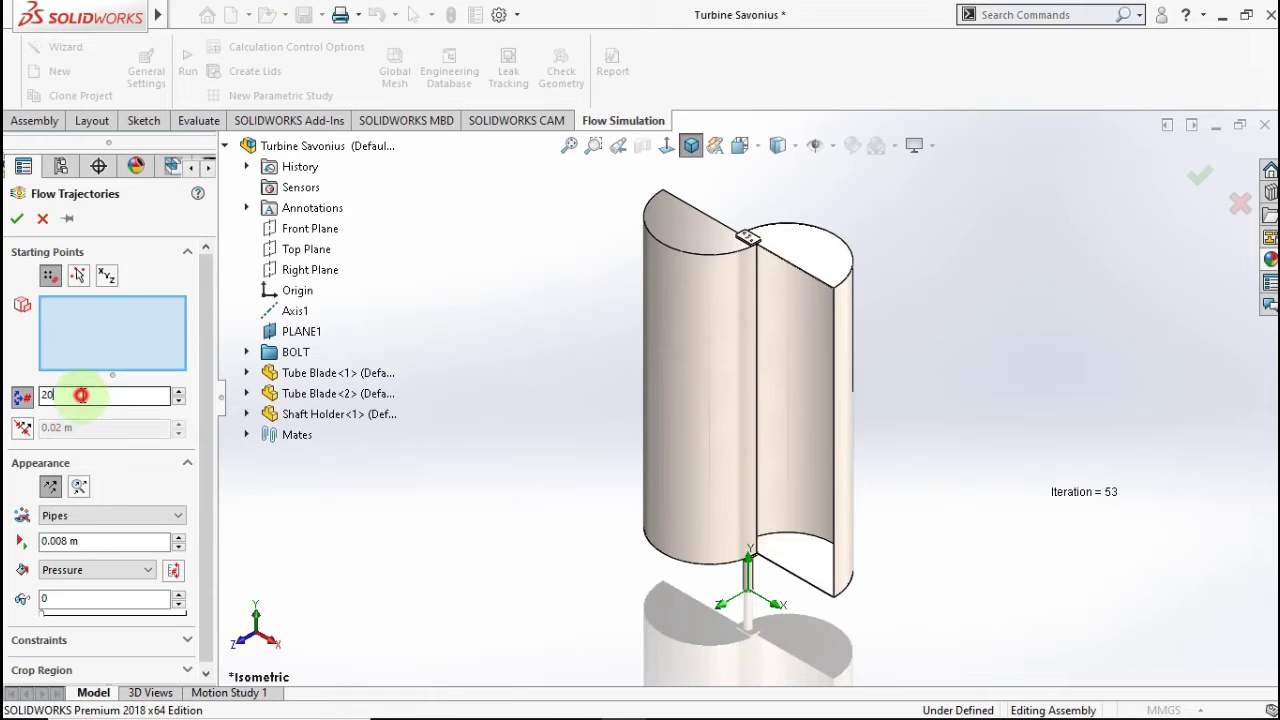
text(00)
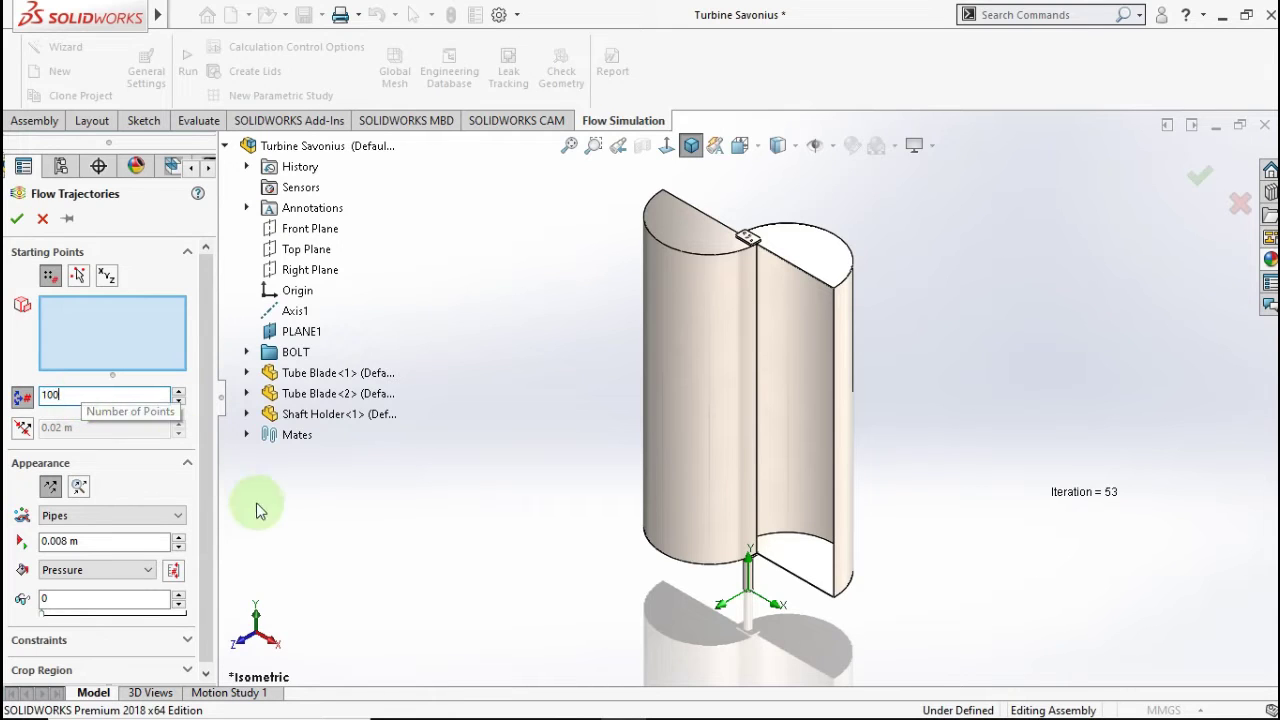
Draw the trajectories as lines with arrows coloured by Velocity
click(174, 516)
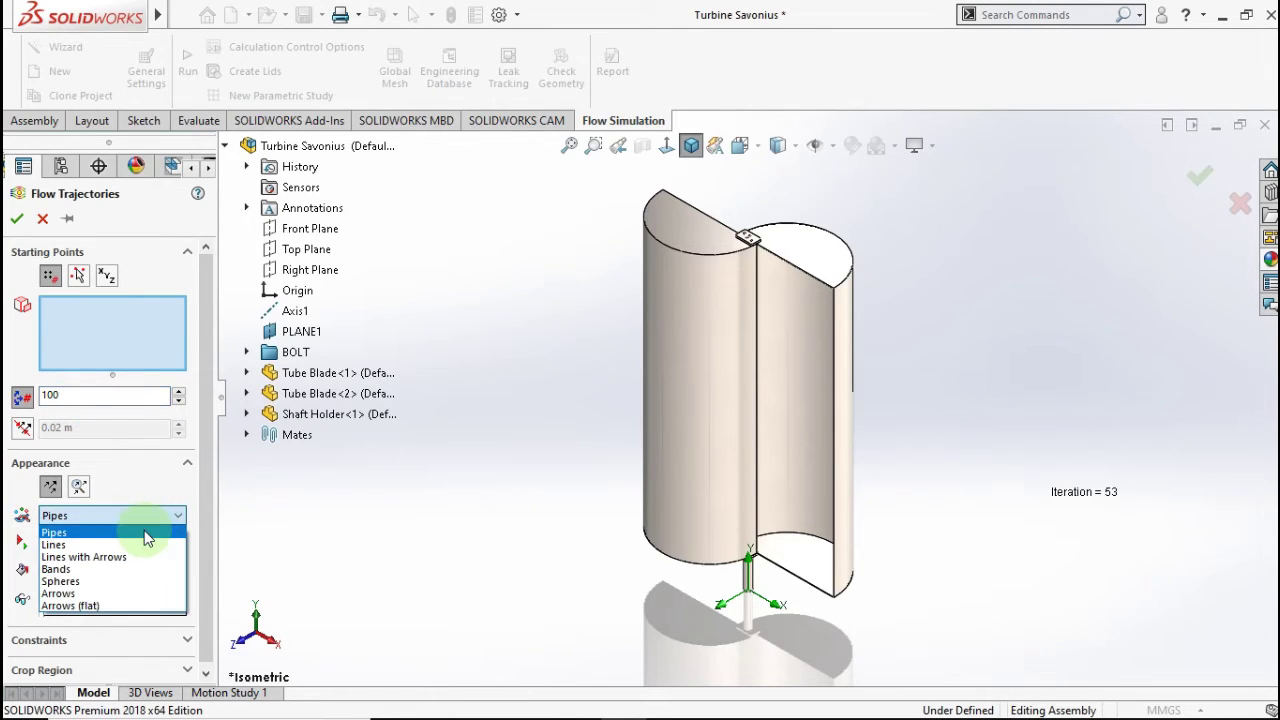
click(139, 549)
click(134, 515)
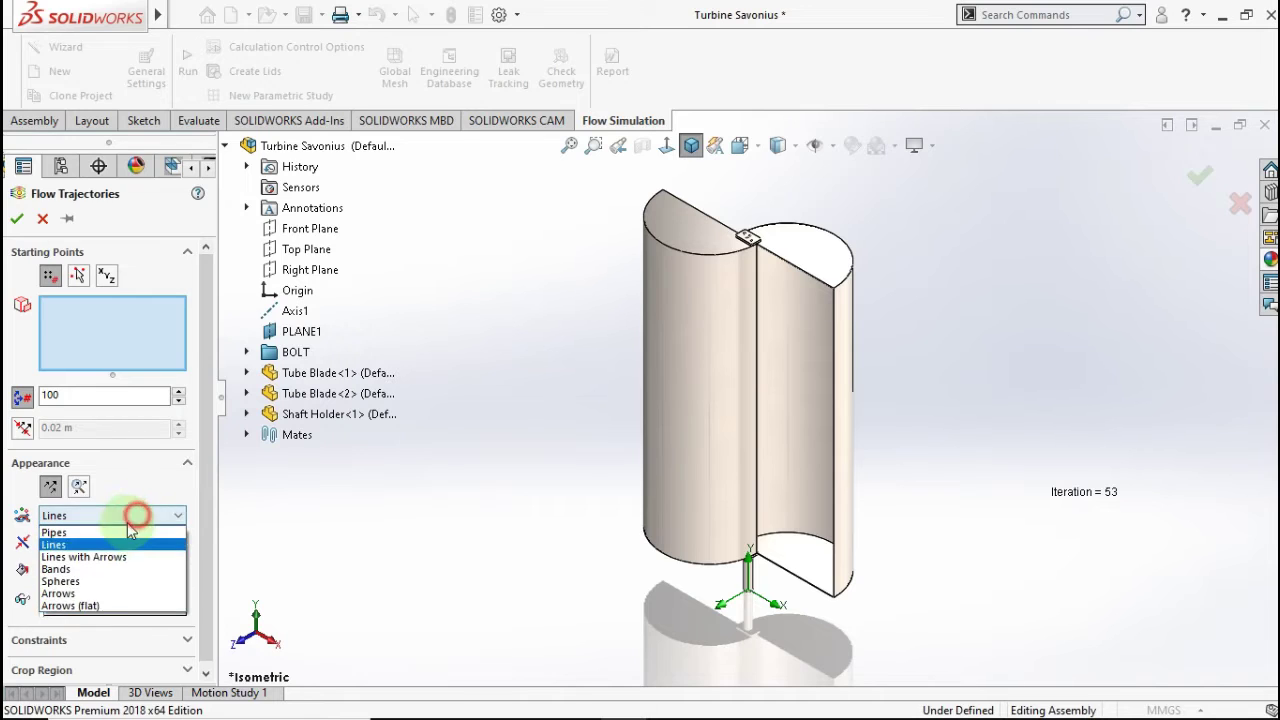
click(125, 556)
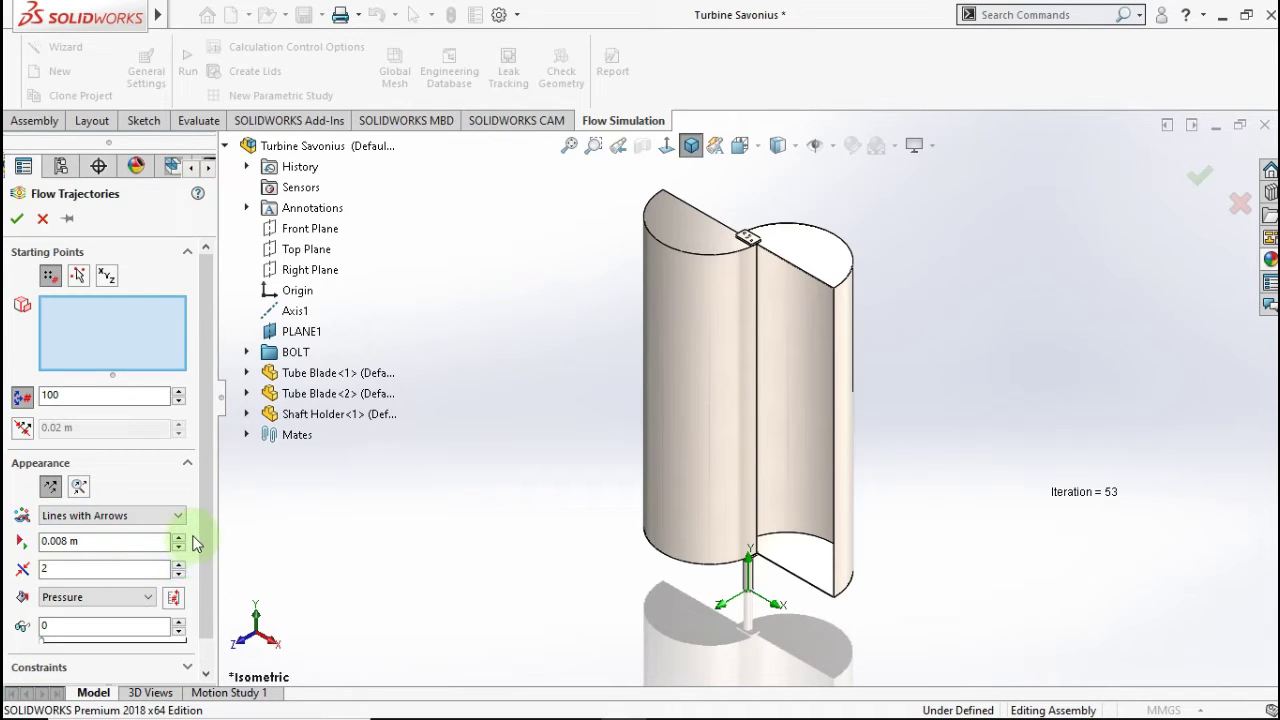
mouse_move(197, 542)
mouse_down()
mouse_move(199, 575)
mouse_move(198, 503)
mouse_up()
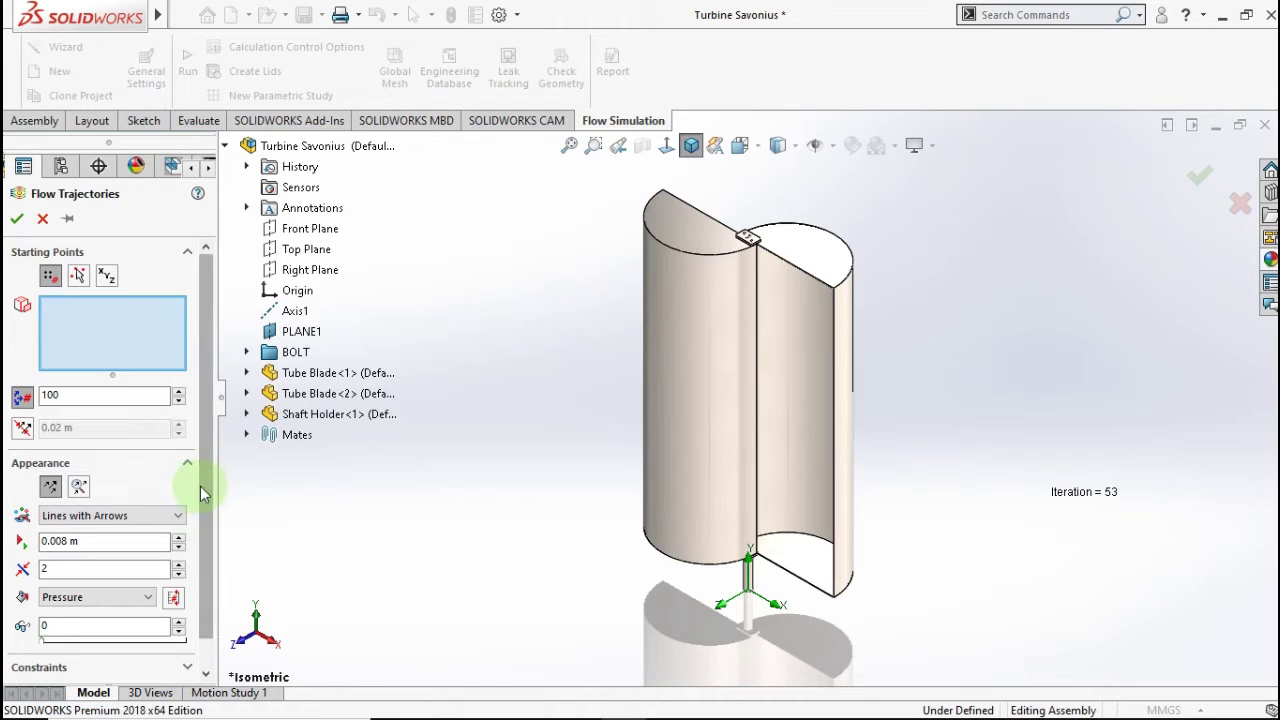
drag(202, 483, 198, 560)
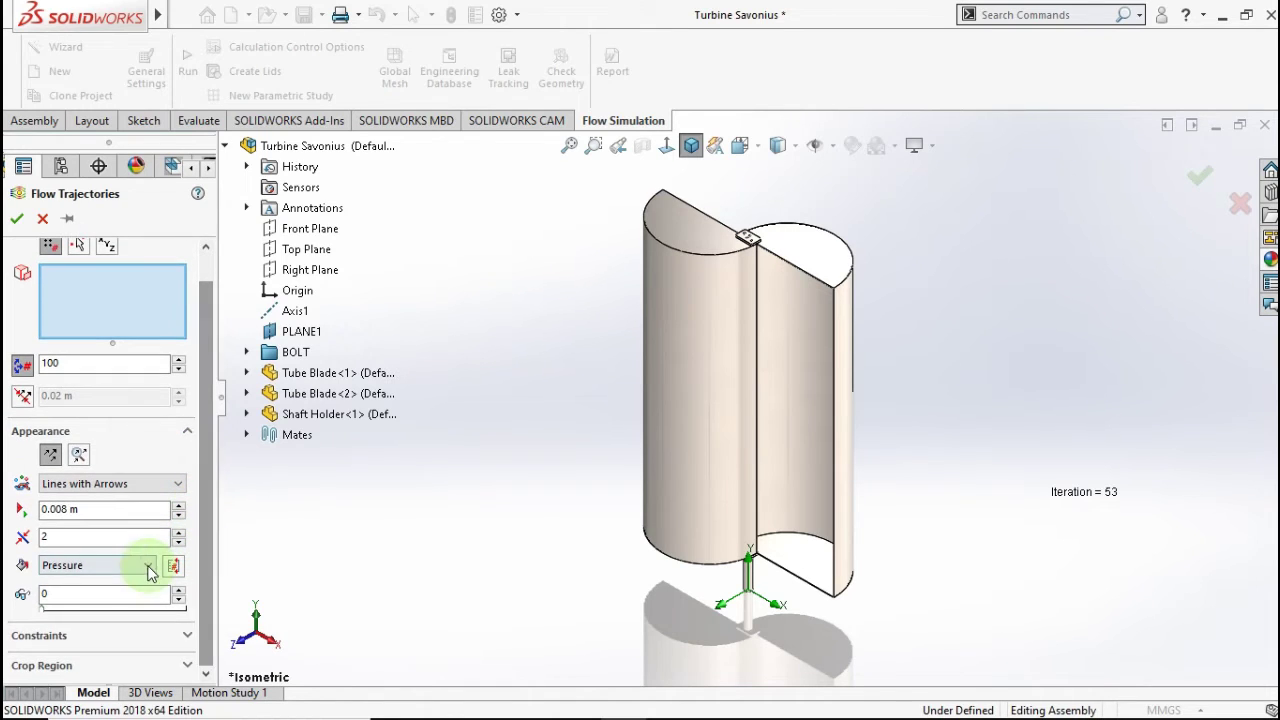
click(147, 565)
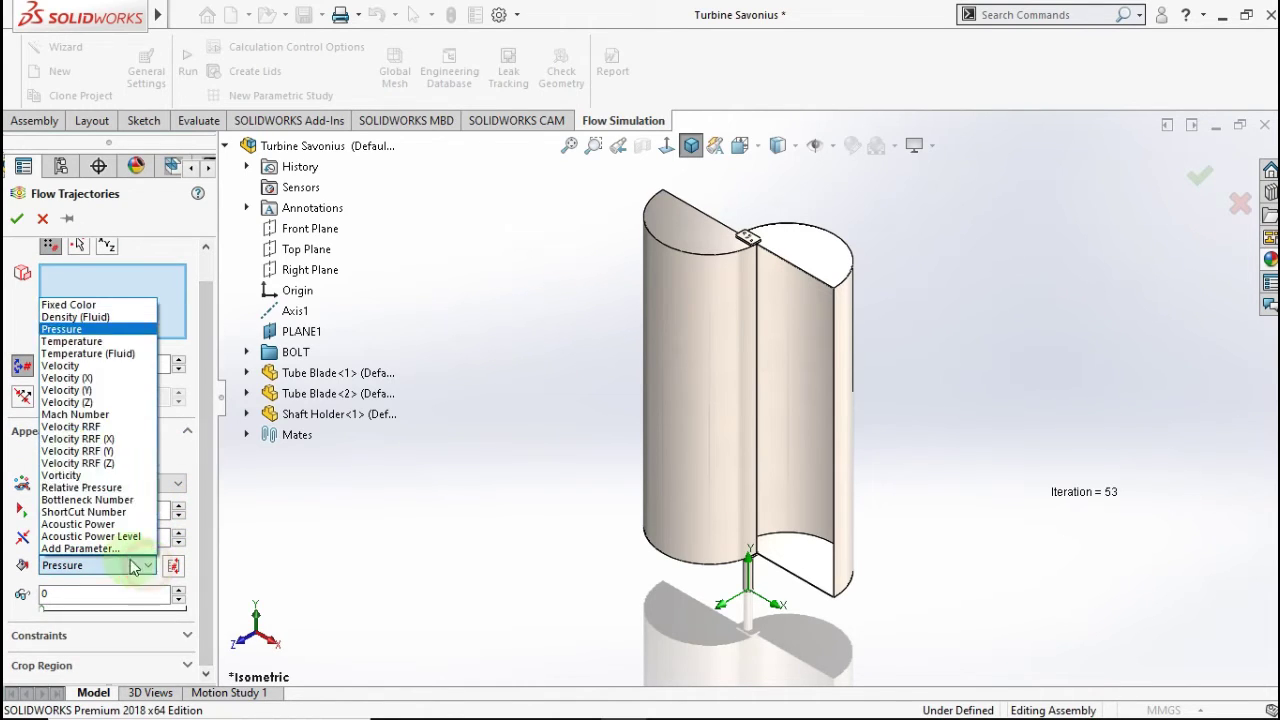
click(72, 366)
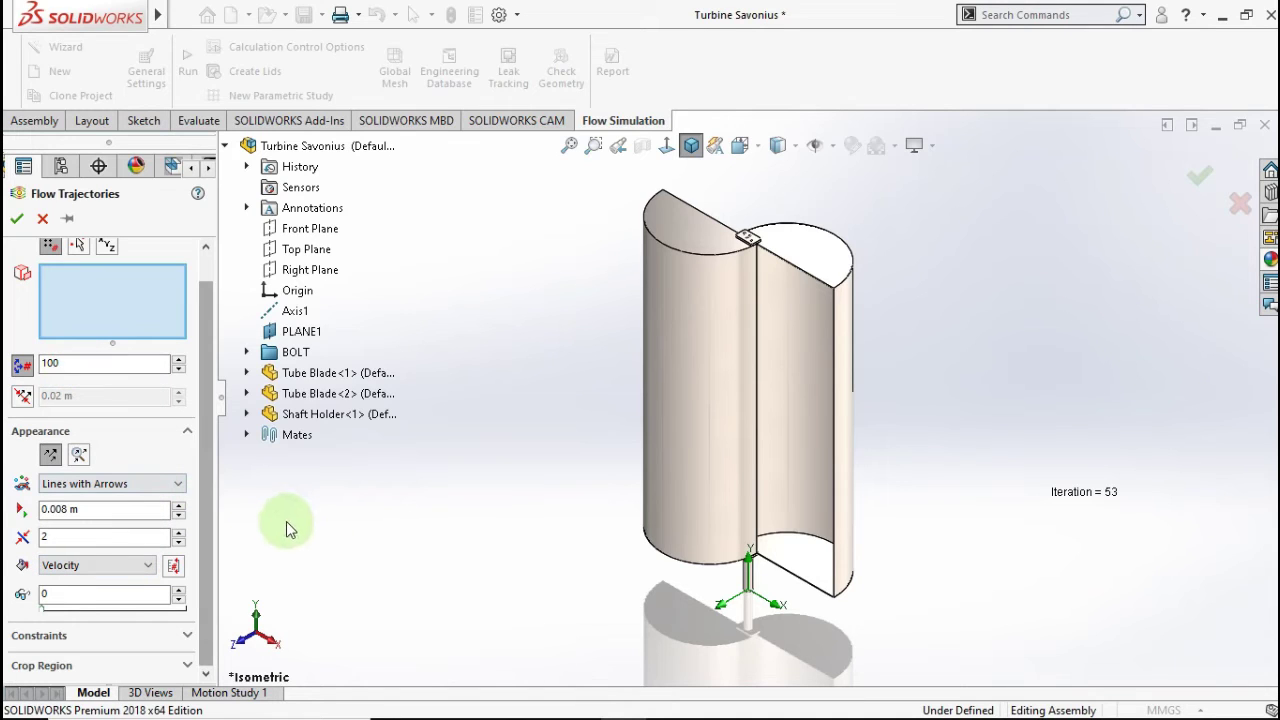
Seed the trajectories from Front Plane offset 0.169465475 m and generate them
click(18, 221)
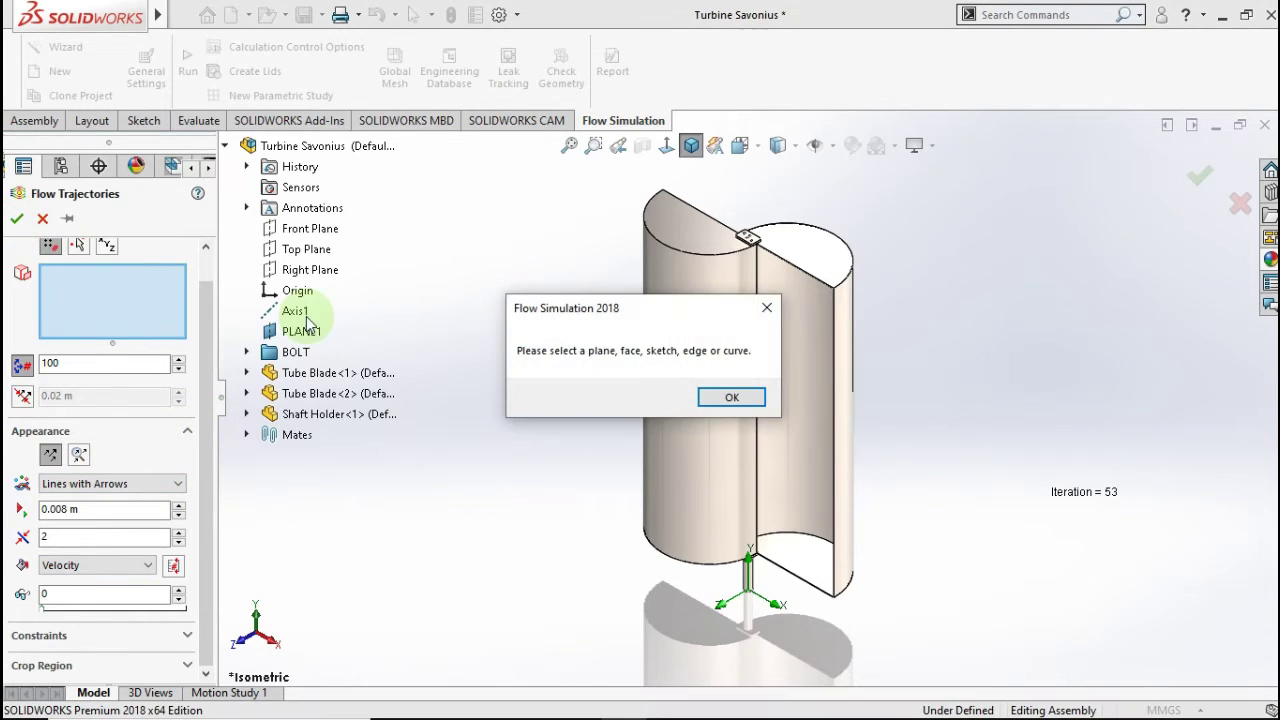
click(729, 396)
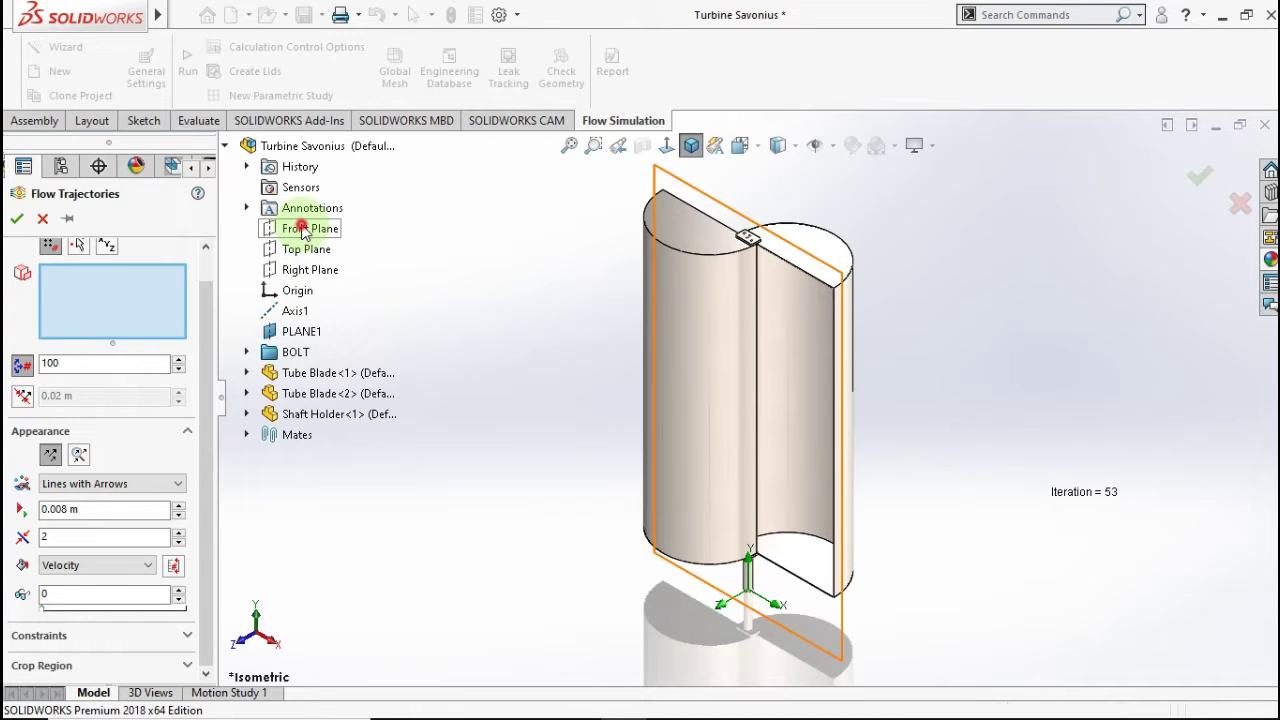
click(304, 230)
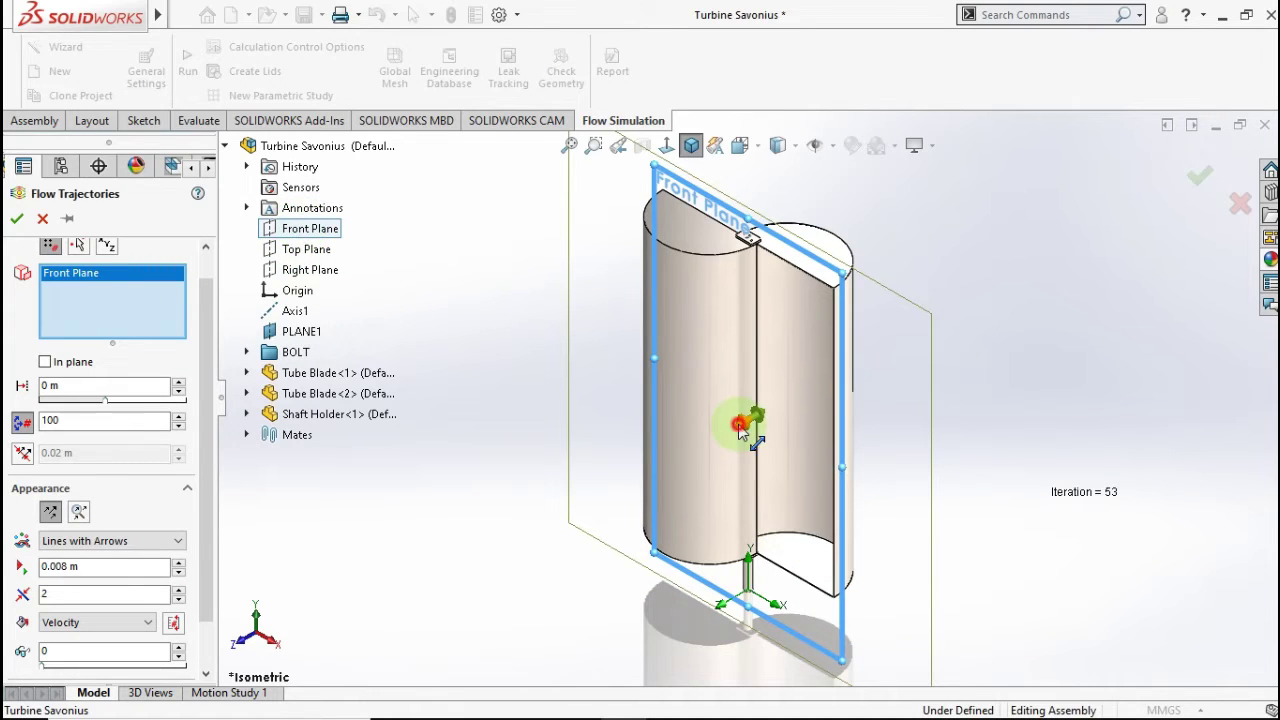
drag(739, 428, 657, 470)
mouse_move(657, 470)
middle_down()
mouse_move(714, 444)
mouse_move(671, 449)
mouse_move(680, 443)
middle_up()
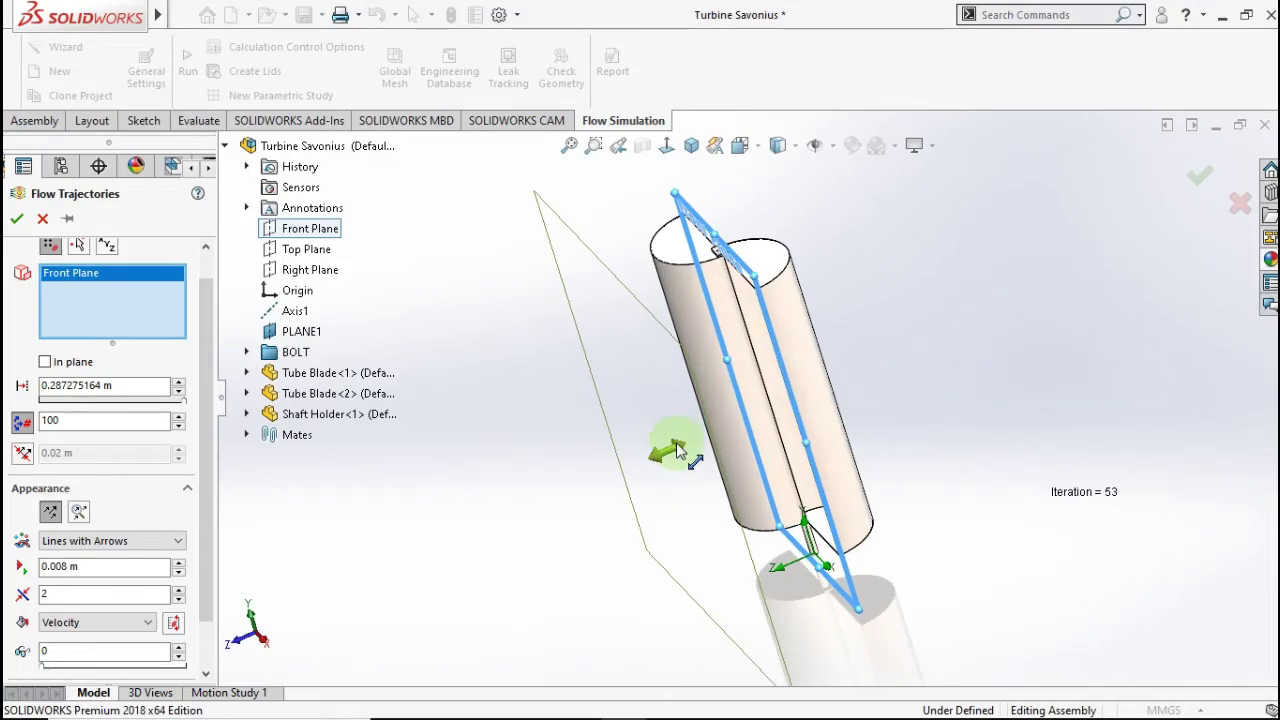
middle_drag(676, 442, 716, 430)
drag(716, 430, 716, 430)
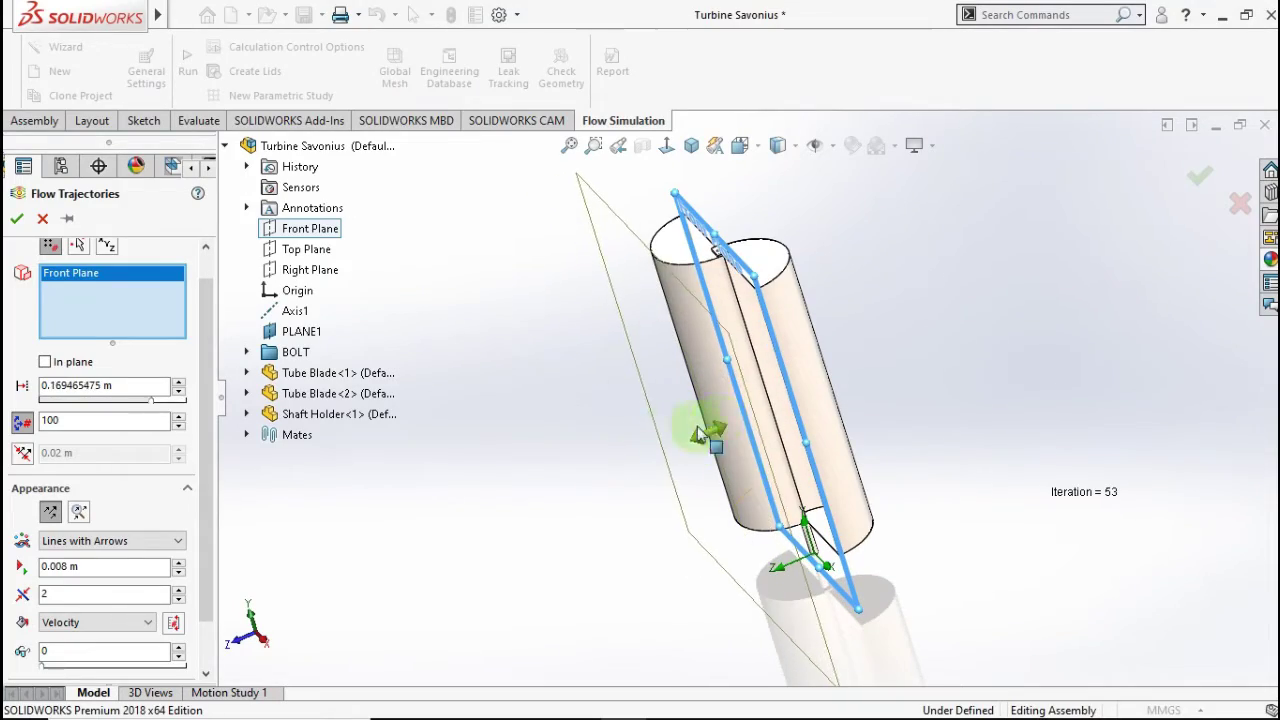
click(24, 219)
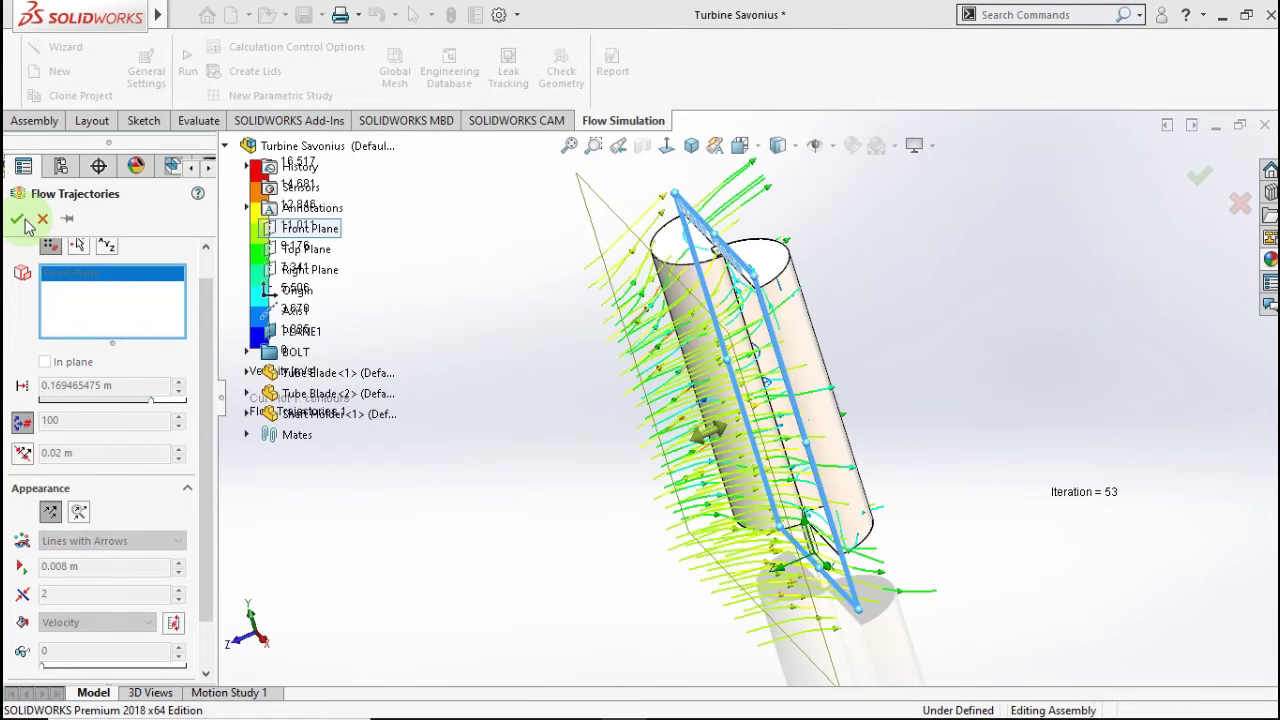
Orbit down onto the blade tops and play the Flow Trajectories 1 animation
mouse_move(456, 483)
middle_down()
mouse_move(761, 392)
mouse_move(920, 362)
mouse_move(840, 580)
mouse_move(848, 244)
middle_up()
scroll(920, 362, up, 3)
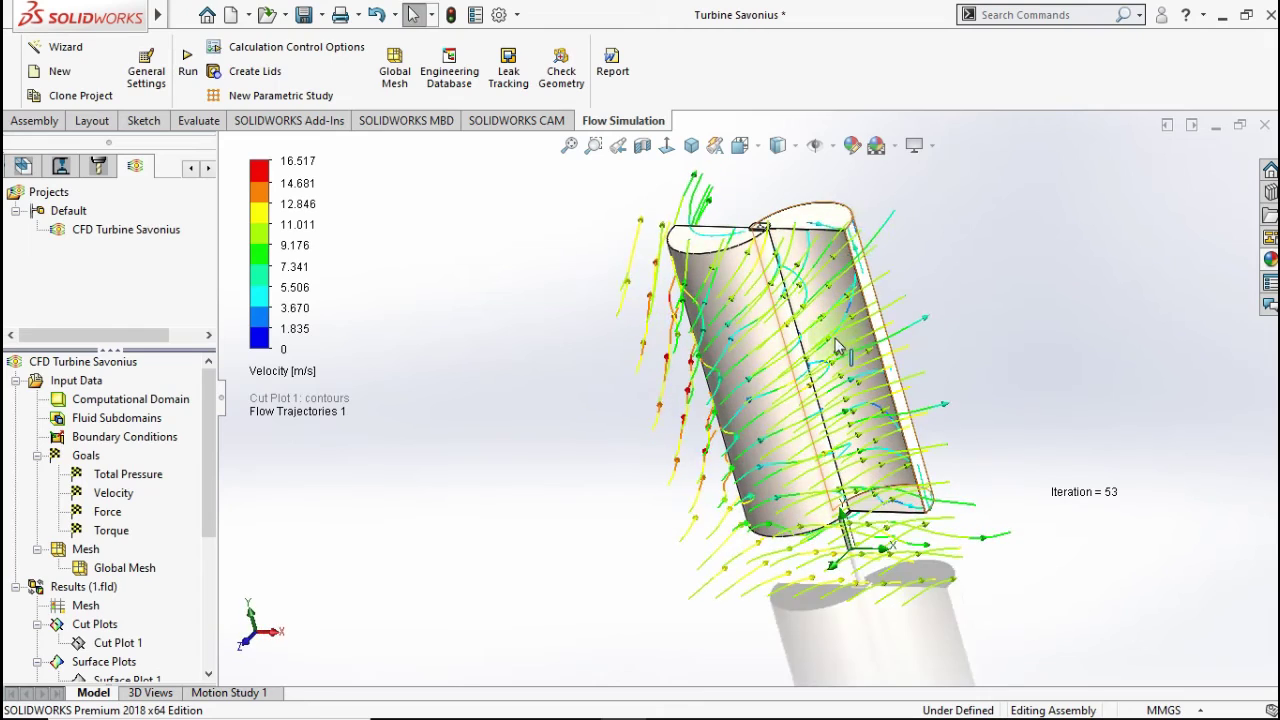
scroll(848, 244, down, 2)
mouse_move(848, 244)
middle_down()
mouse_move(790, 475)
mouse_move(356, 458)
middle_up()
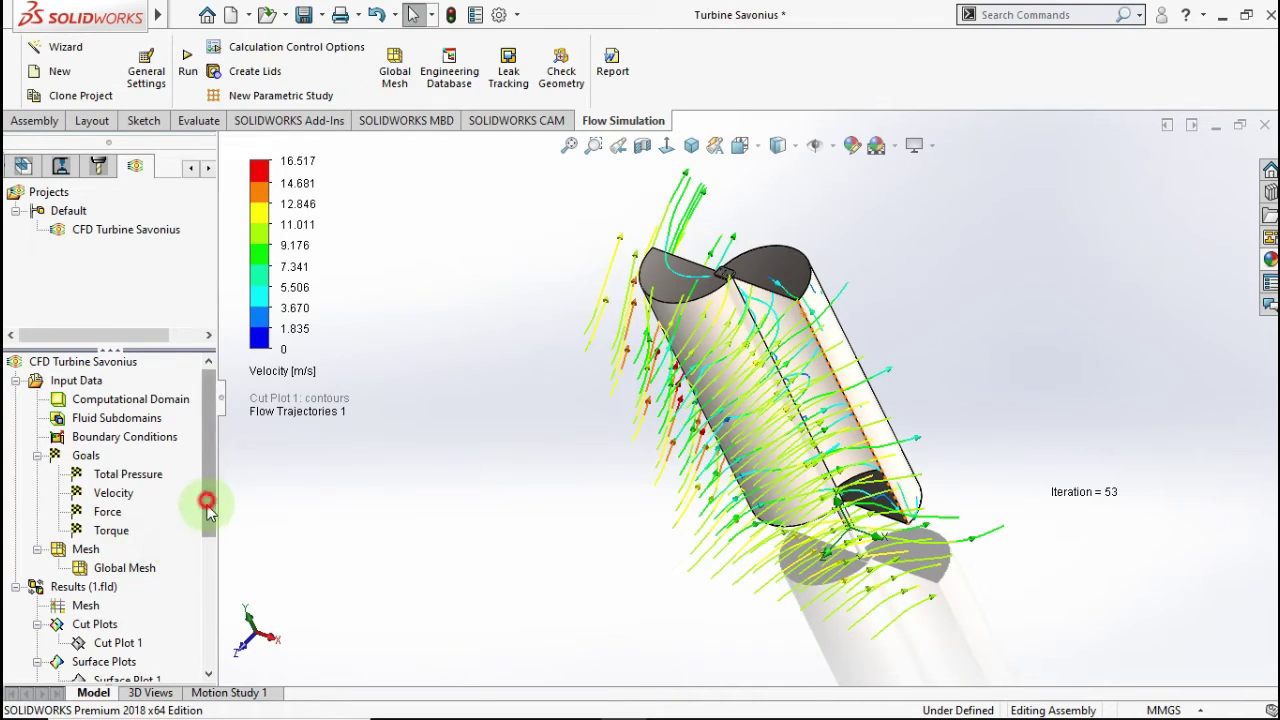
drag(207, 505, 207, 605)
right_click(137, 550)
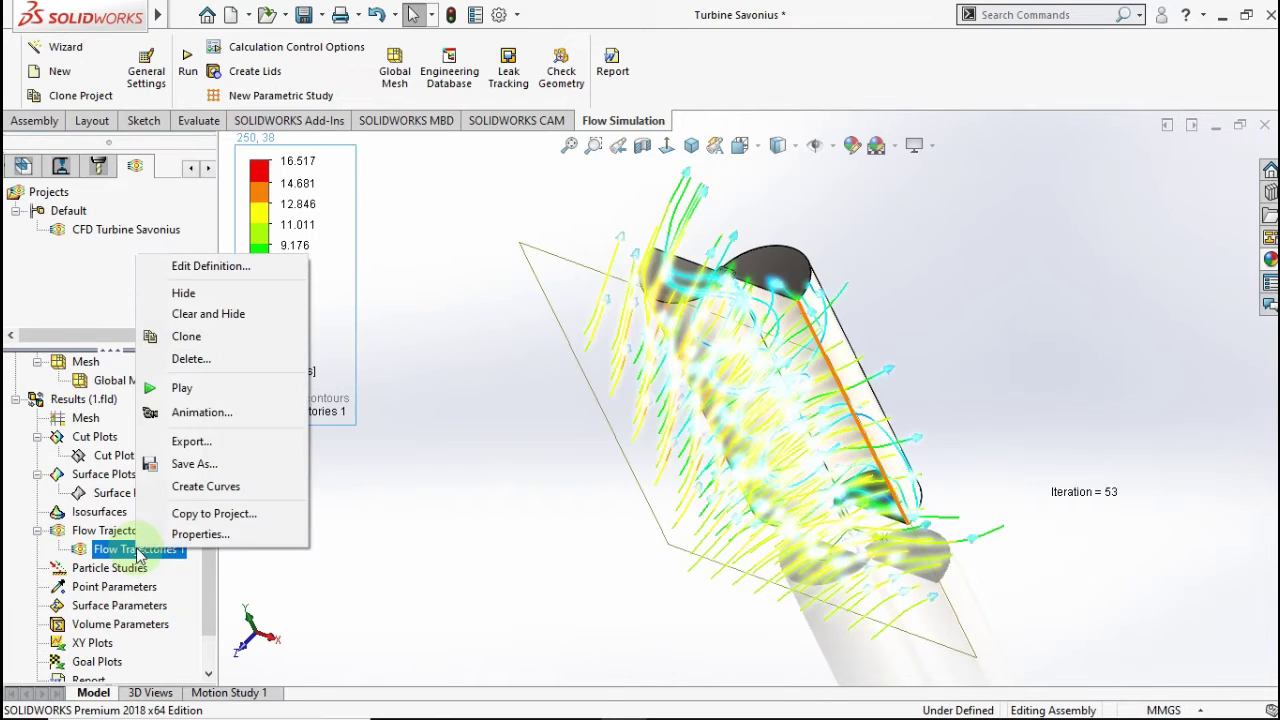
click(176, 388)
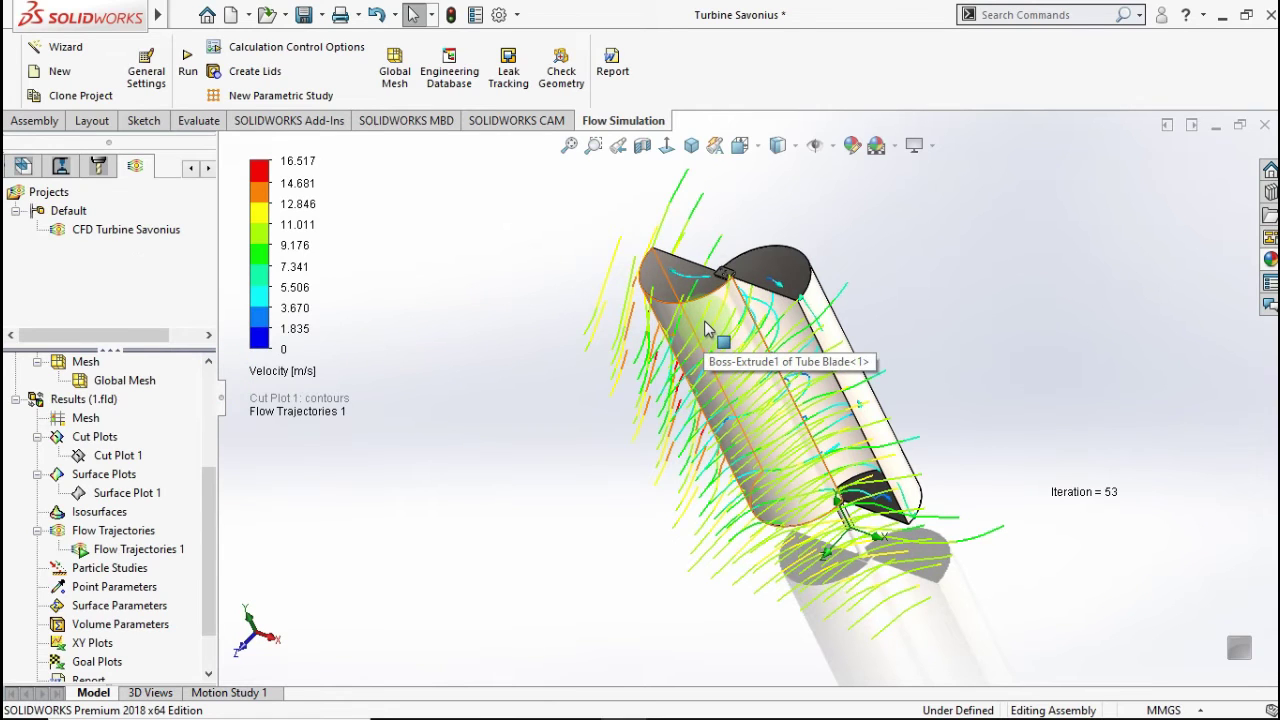
click(302, 462)
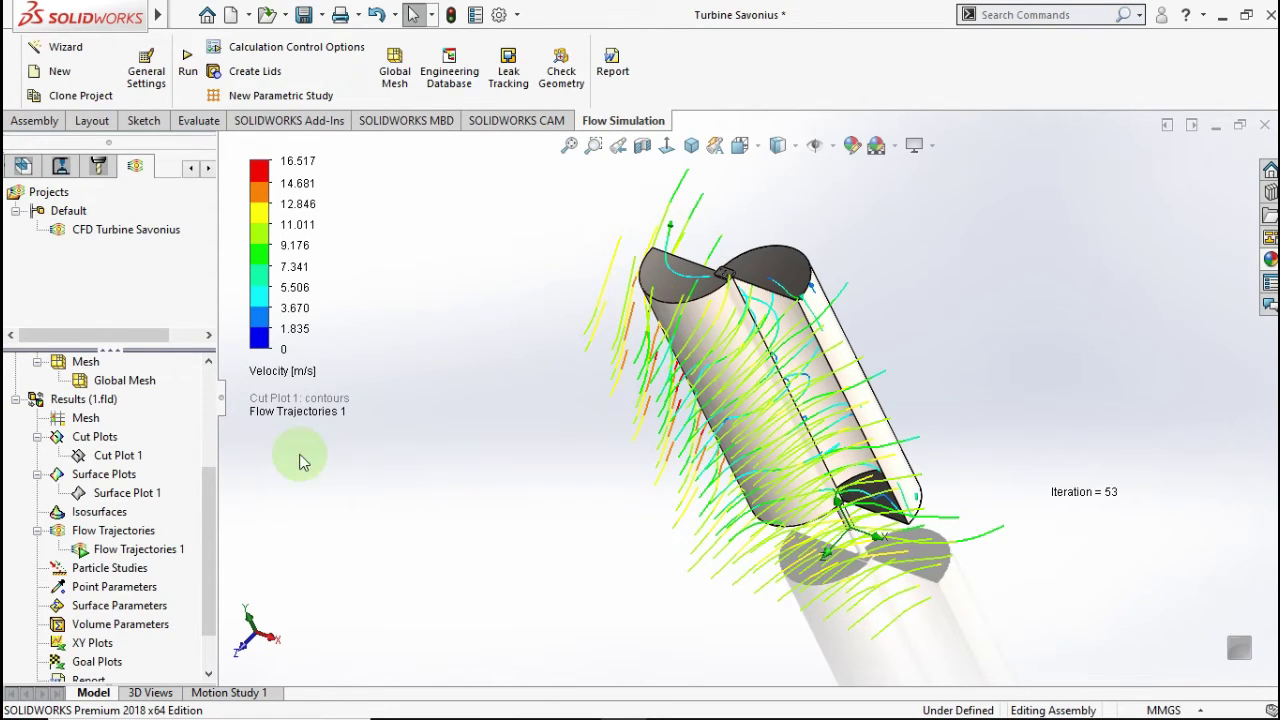
Stop the trajectory animation and reopen Flow Trajectories 1's definition for editing
right_click(140, 550)
click(183, 380)
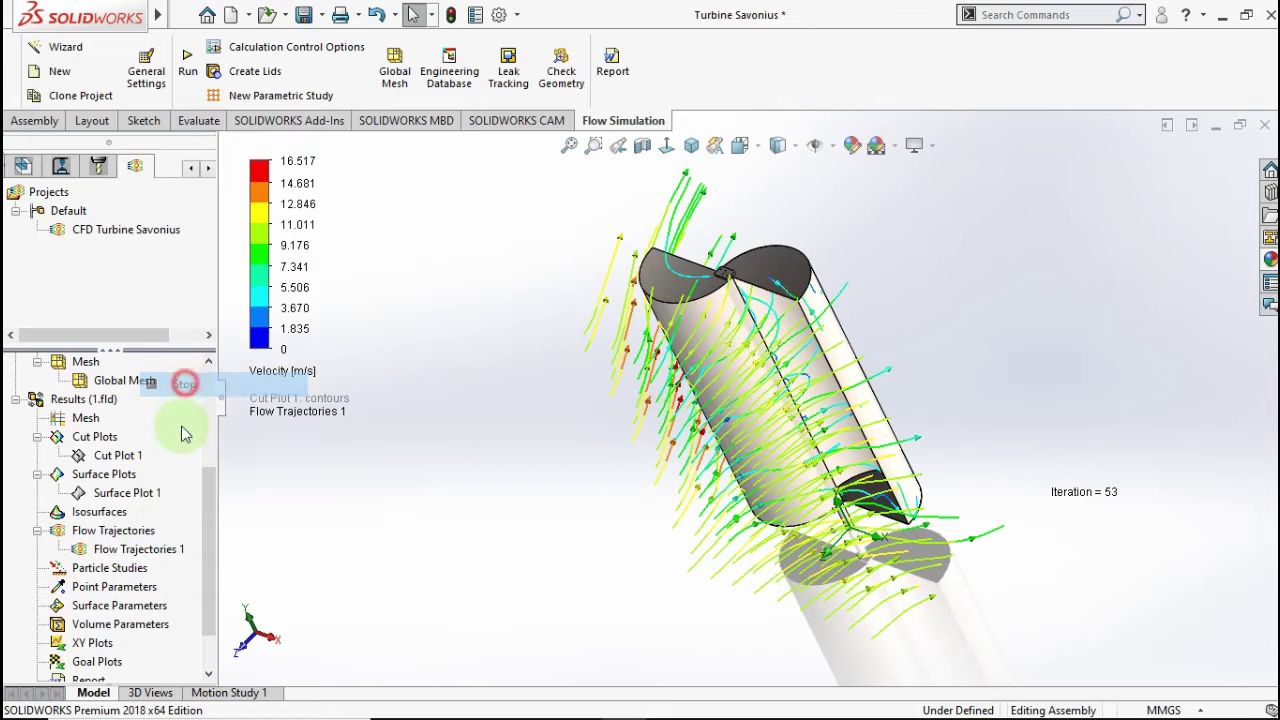
right_click(150, 551)
click(197, 266)
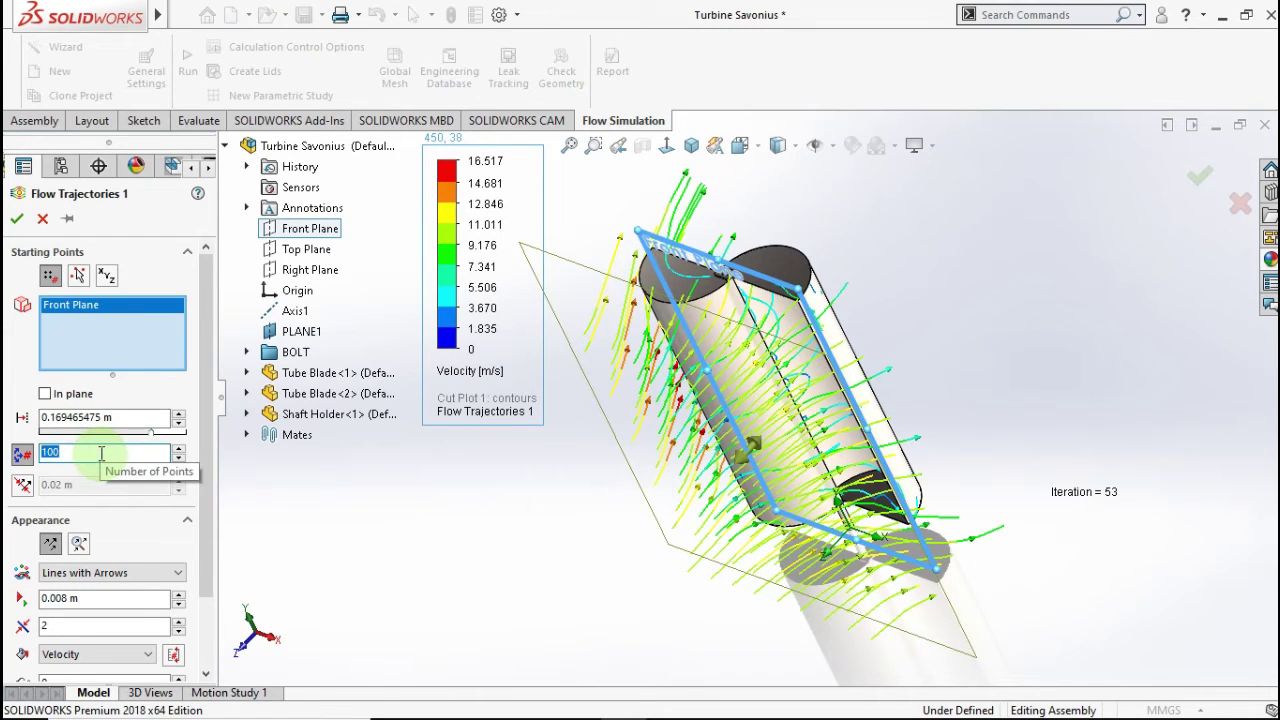
Recompute Flow Trajectories 1 with 500 starting points and view the result from the front
text(500)
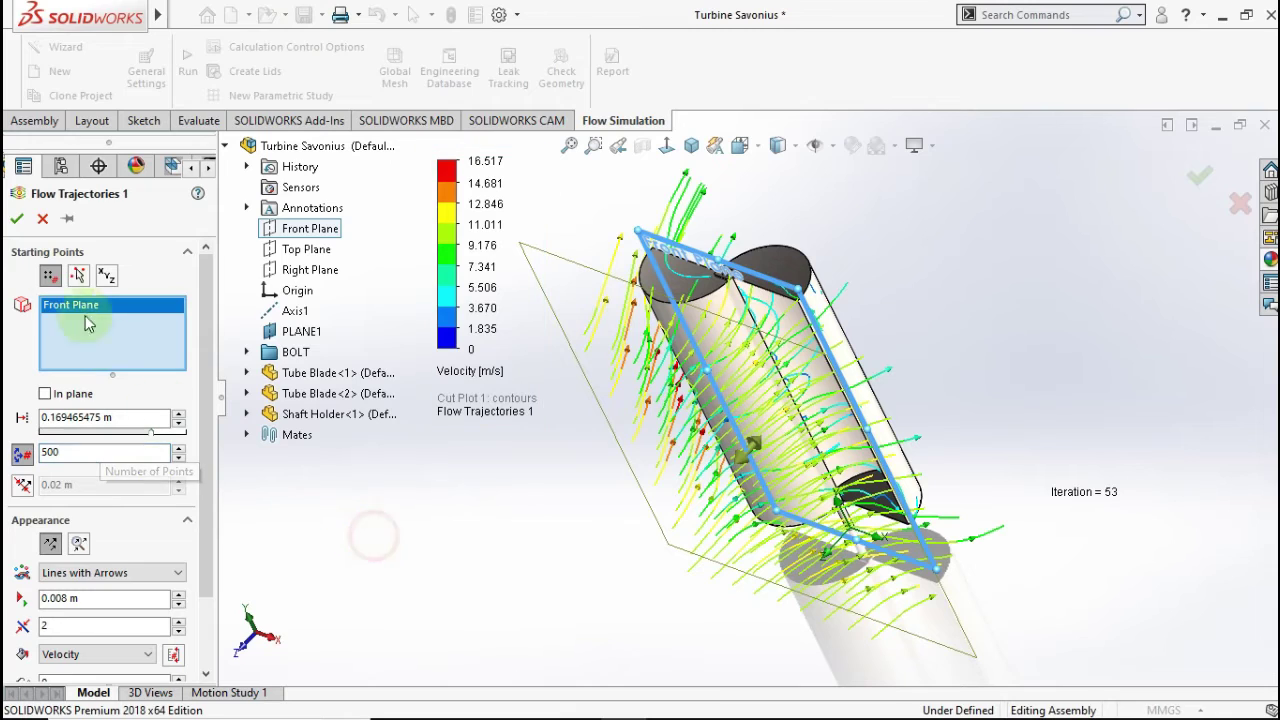
click(14, 224)
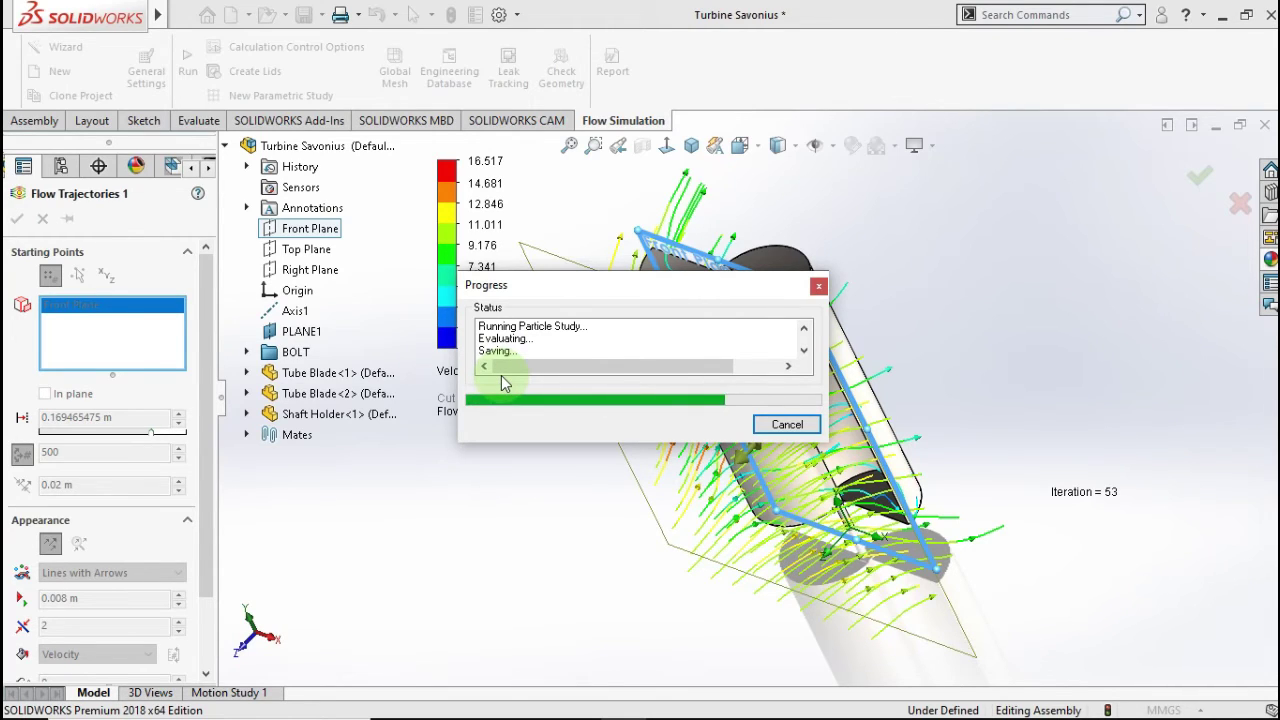
key(Return)
key(ctrl+1)
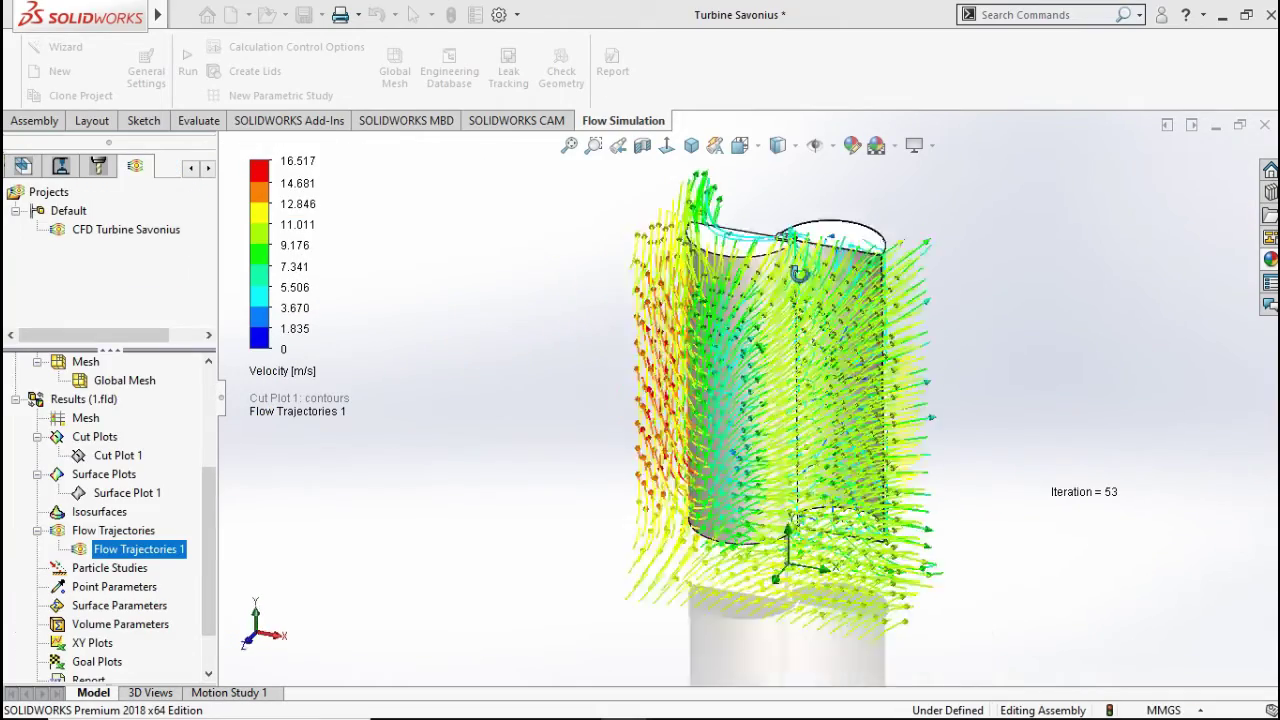
Play the 500-point Flow Trajectories 1 animation in isometric view
mouse_move(757, 222)
middle_down()
mouse_move(637, 505)
mouse_move(711, 298)
middle_up()
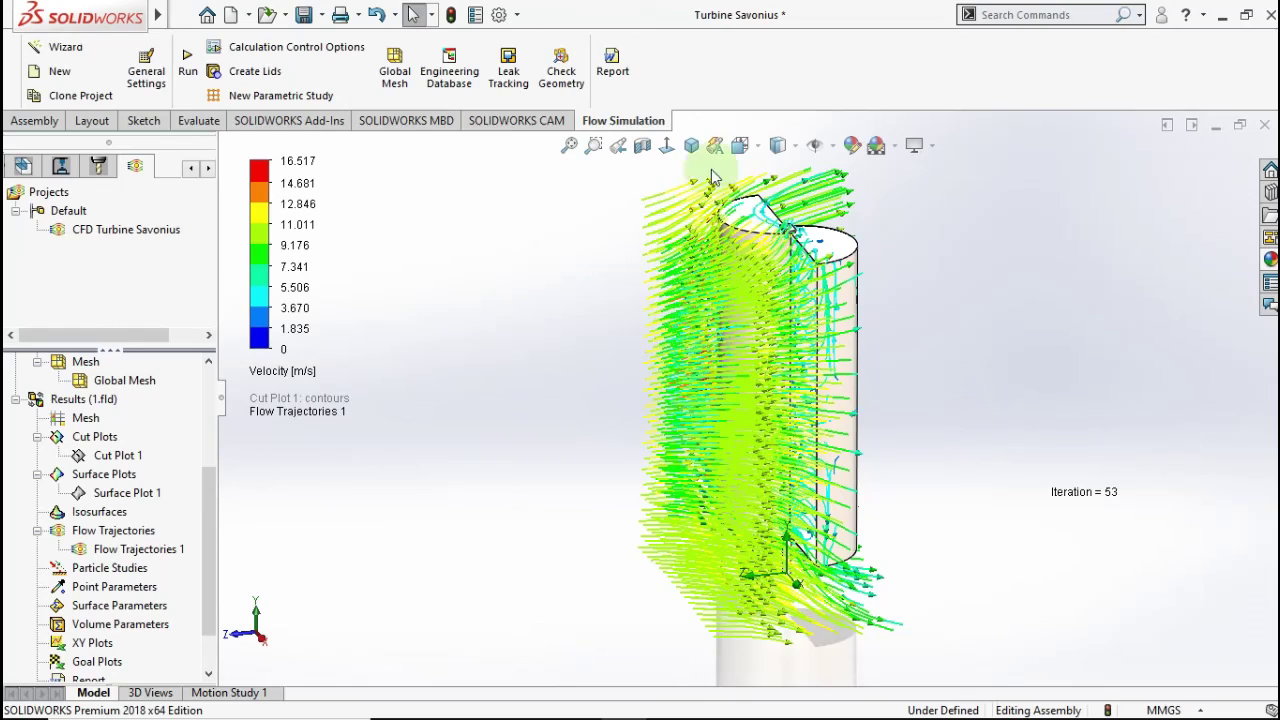
click(691, 147)
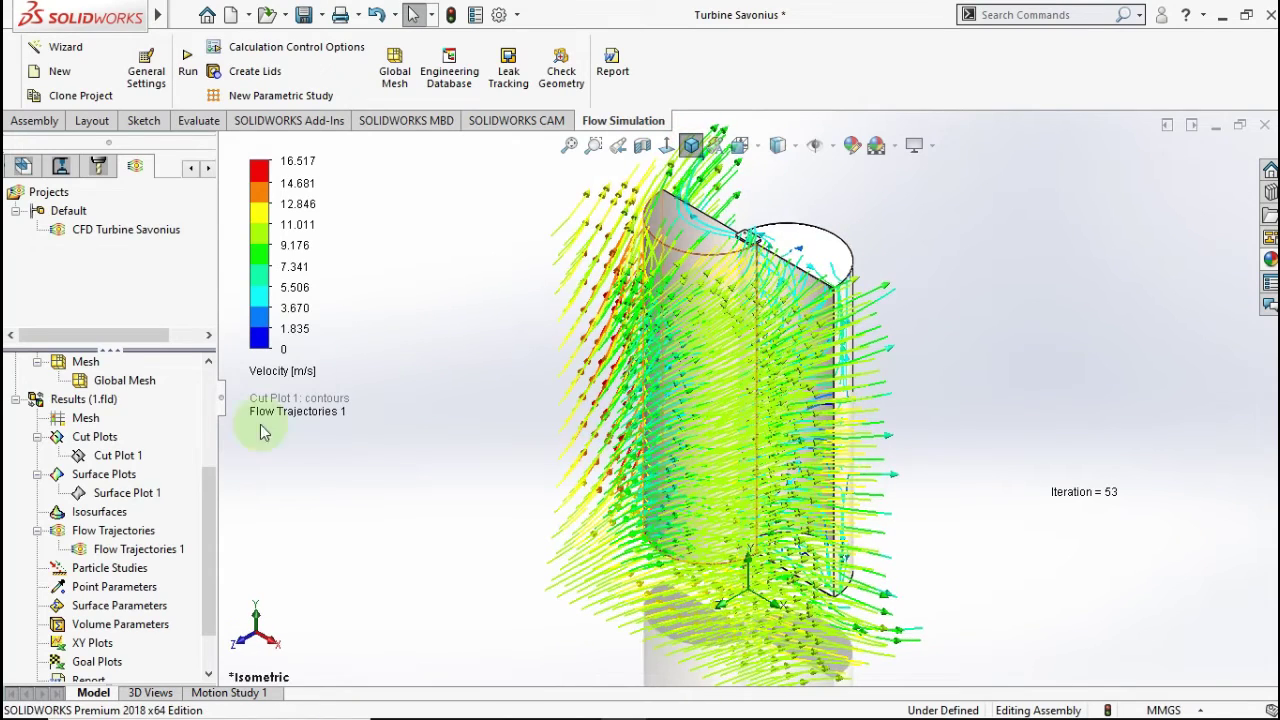
right_click(140, 555)
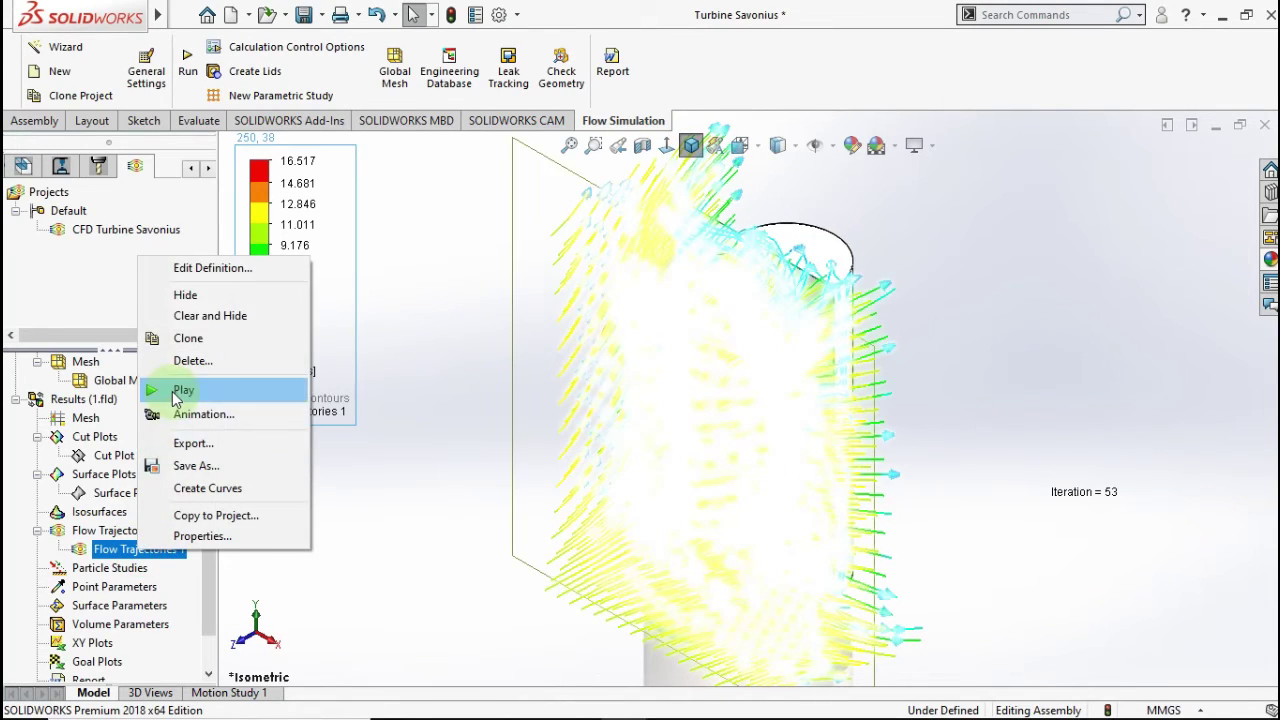
click(185, 391)
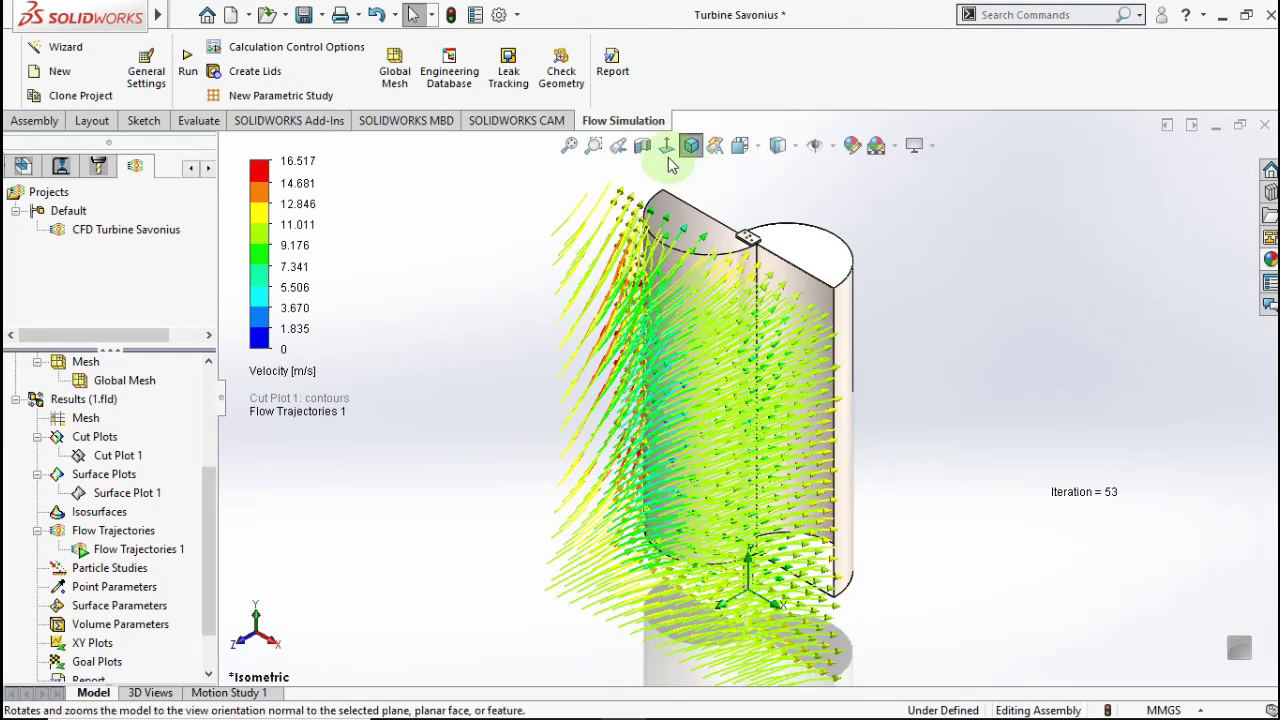
Stop the Flow Trajectories 1 animation, leaving static flow lines in isometric view
click(643, 146)
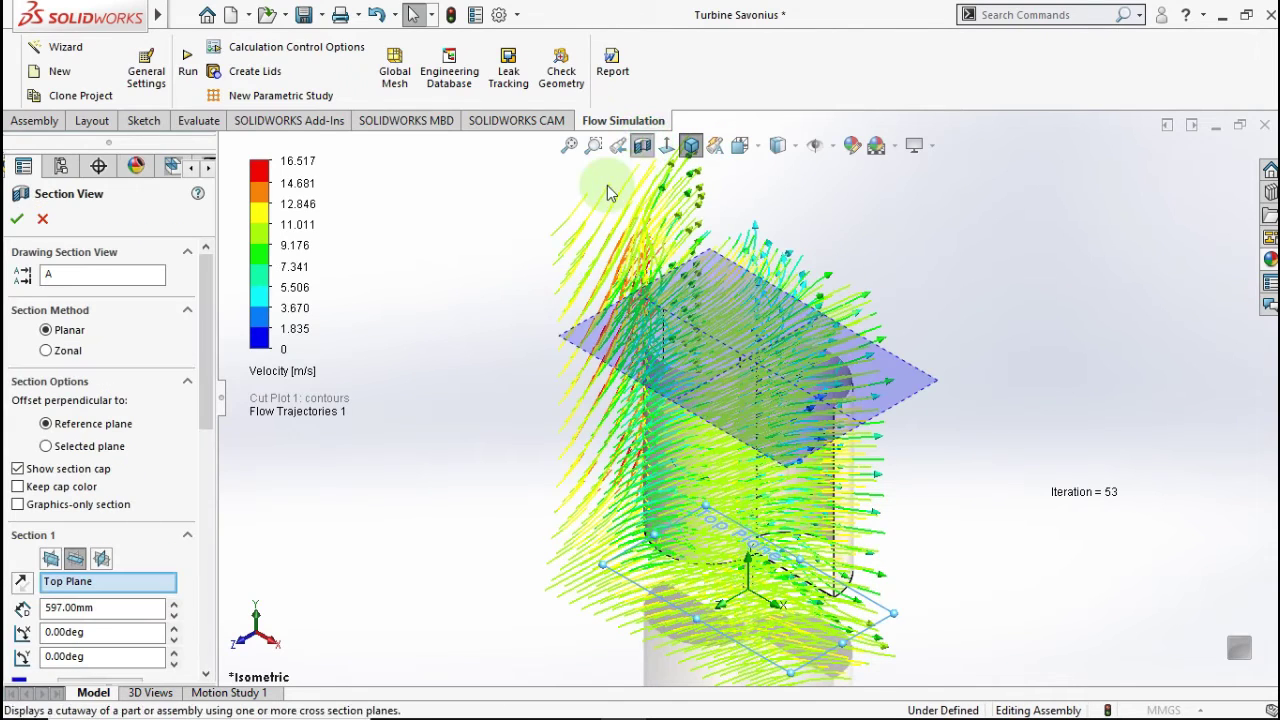
click(19, 220)
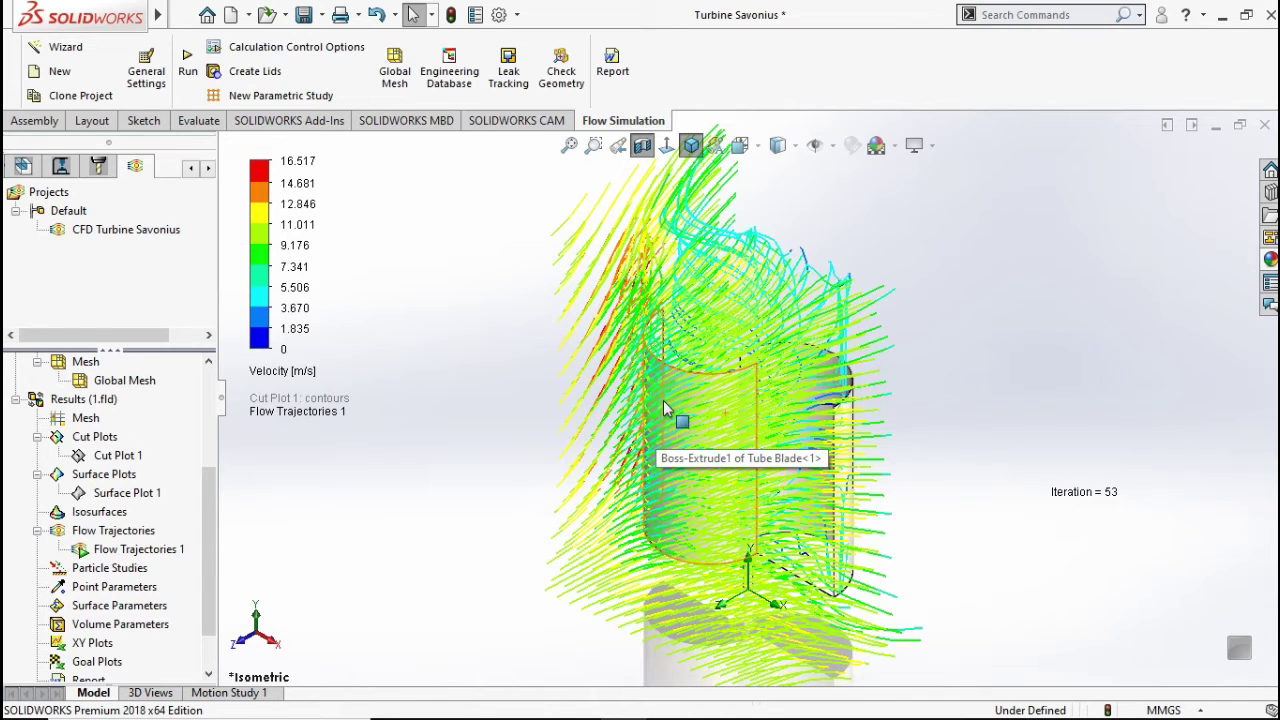
mouse_move(668, 400)
middle_down()
mouse_move(649, 540)
mouse_move(660, 535)
middle_up()
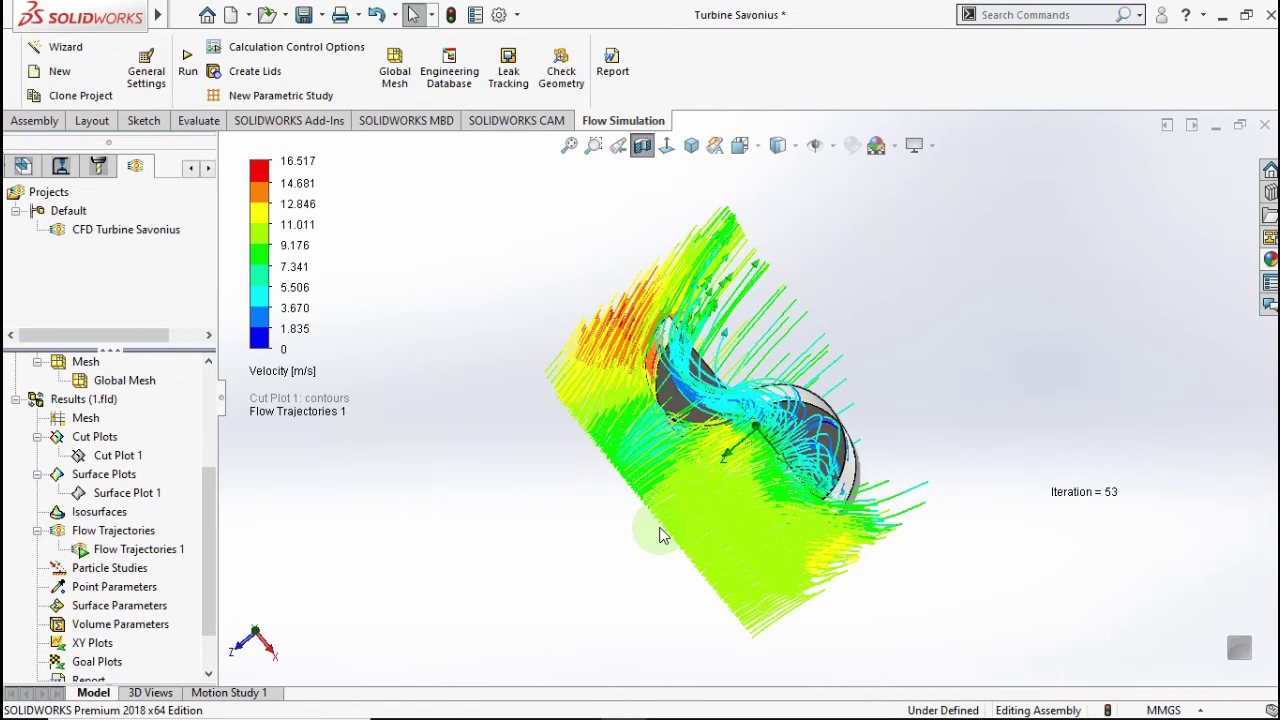
click(804, 302)
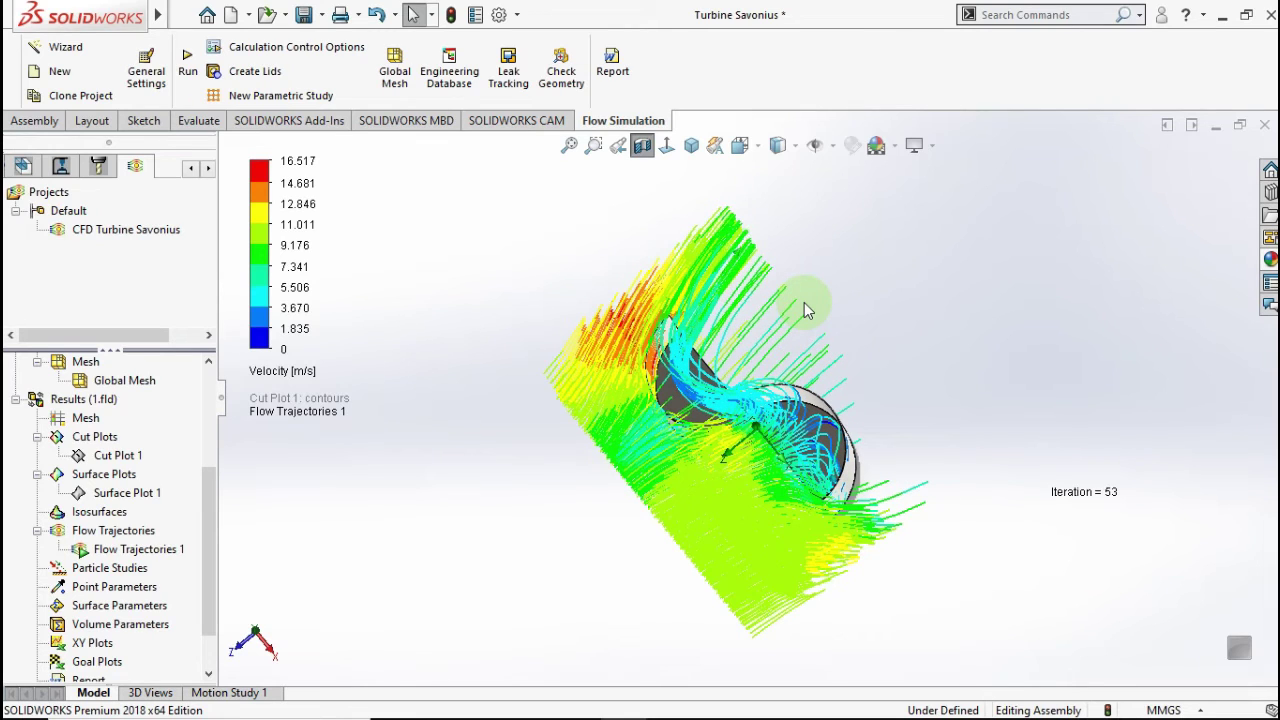
middle_drag(720, 356, 578, 366)
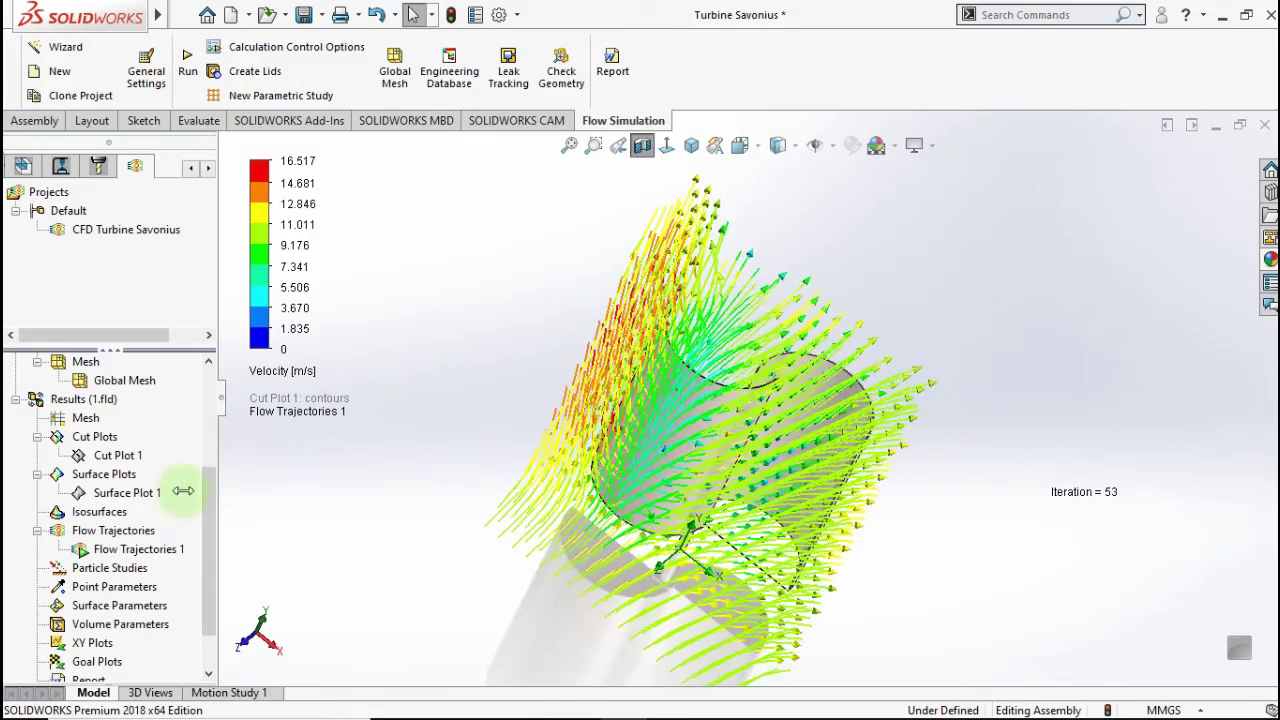
right_click(150, 549)
click(185, 388)
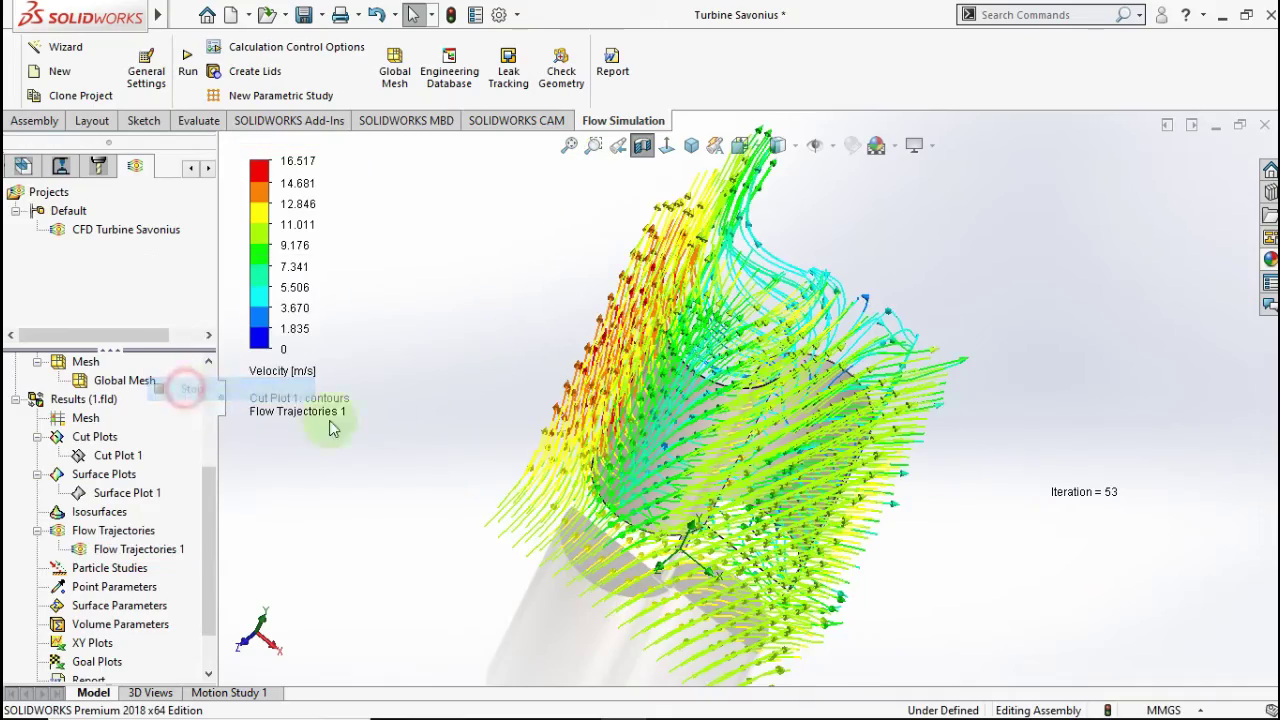
mouse_move(551, 336)
middle_down()
mouse_move(524, 416)
mouse_move(536, 462)
mouse_move(511, 237)
mouse_move(389, 266)
mouse_move(369, 349)
mouse_move(436, 540)
mouse_move(449, 374)
mouse_move(571, 333)
mouse_move(531, 563)
middle_up()
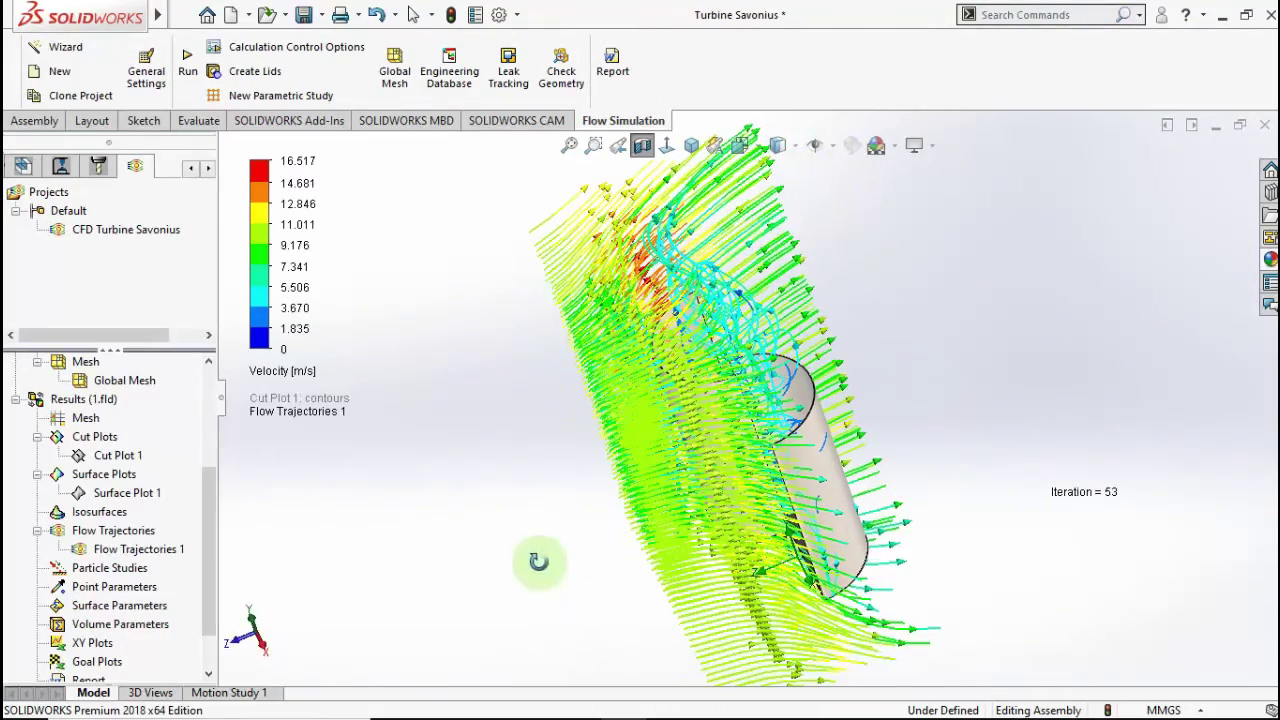
click(689, 150)
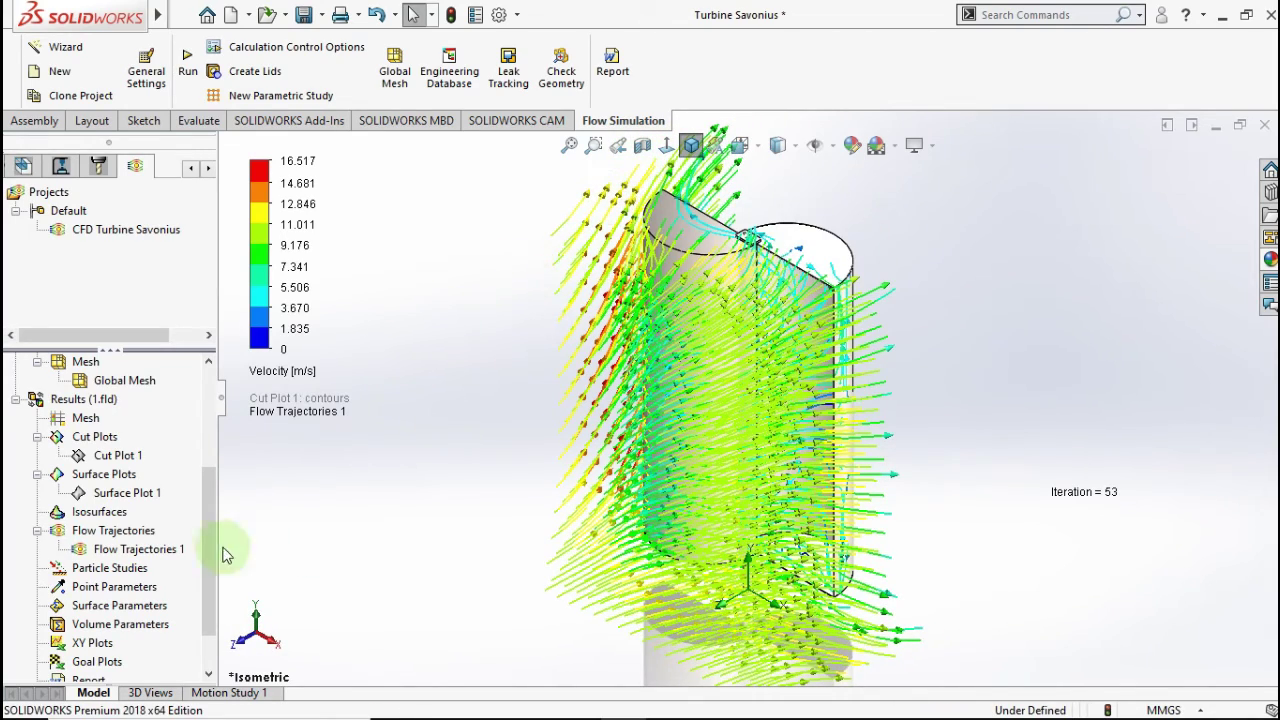
Hide Flow Trajectories 1 from the model
click(160, 552)
right_click(163, 553)
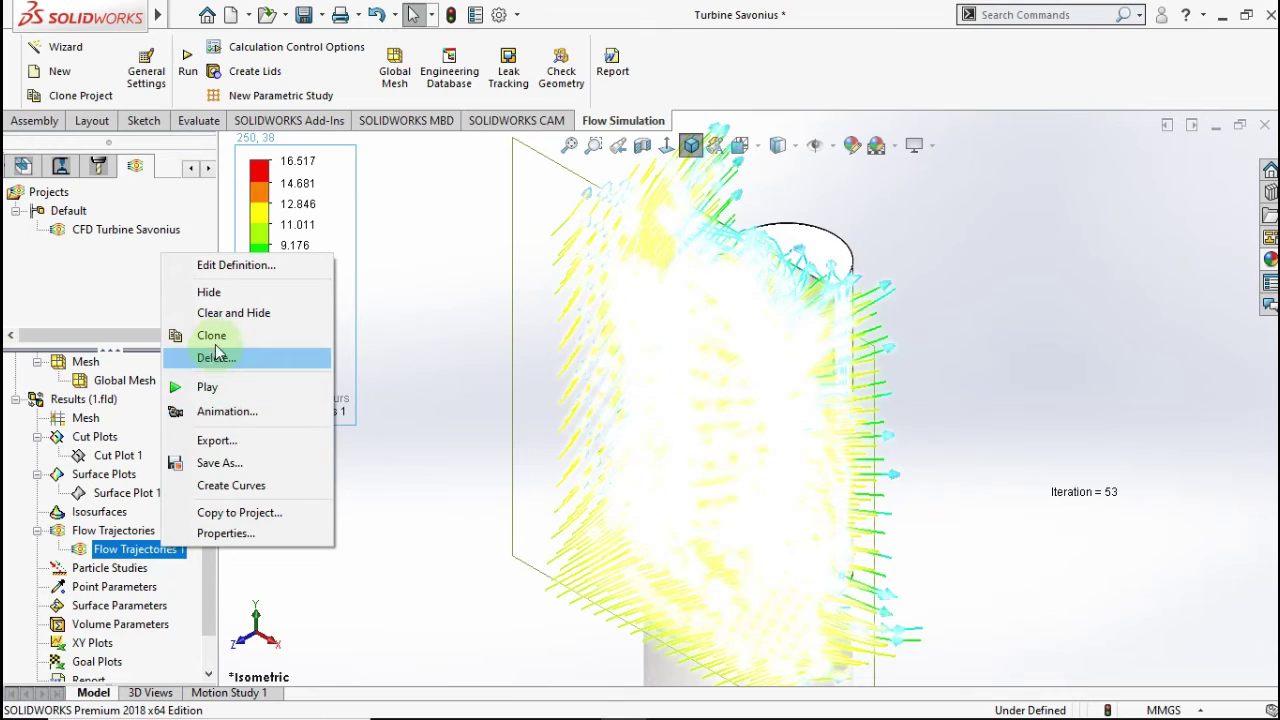
click(218, 300)
Insert a goal plot covering all goals and show it
scroll(205, 550, down, 1)
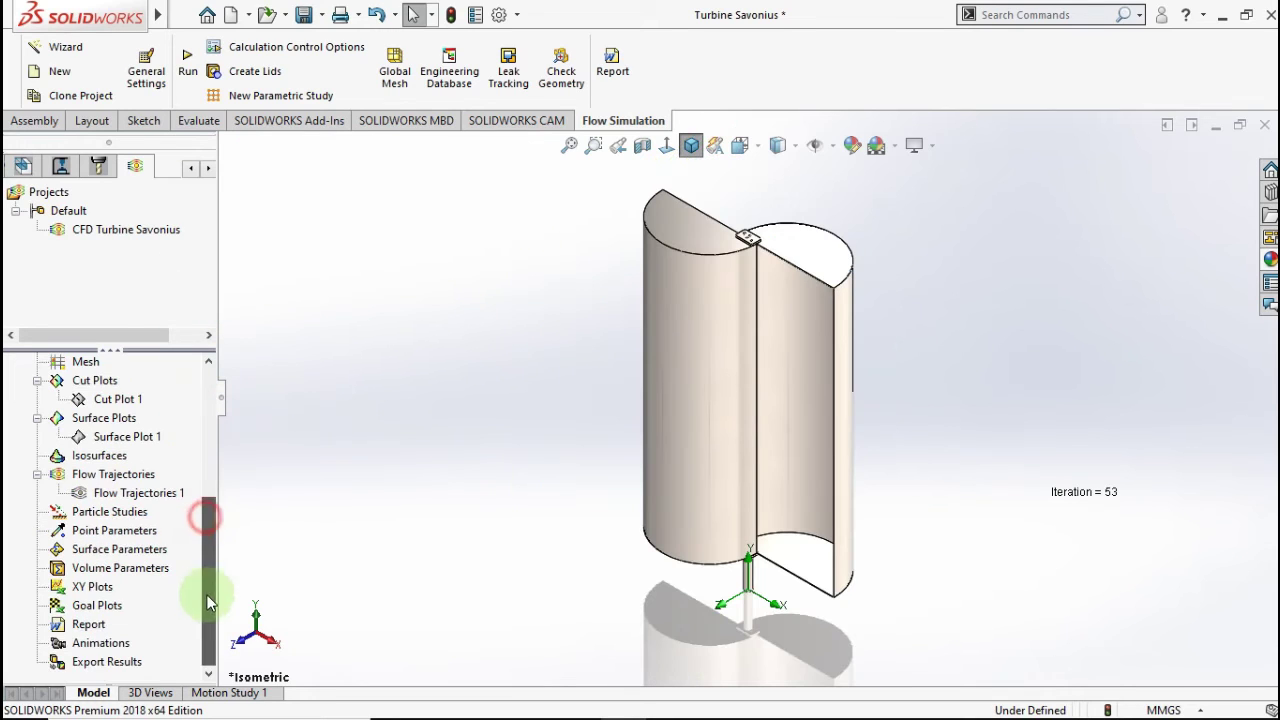
right_click(92, 606)
click(105, 611)
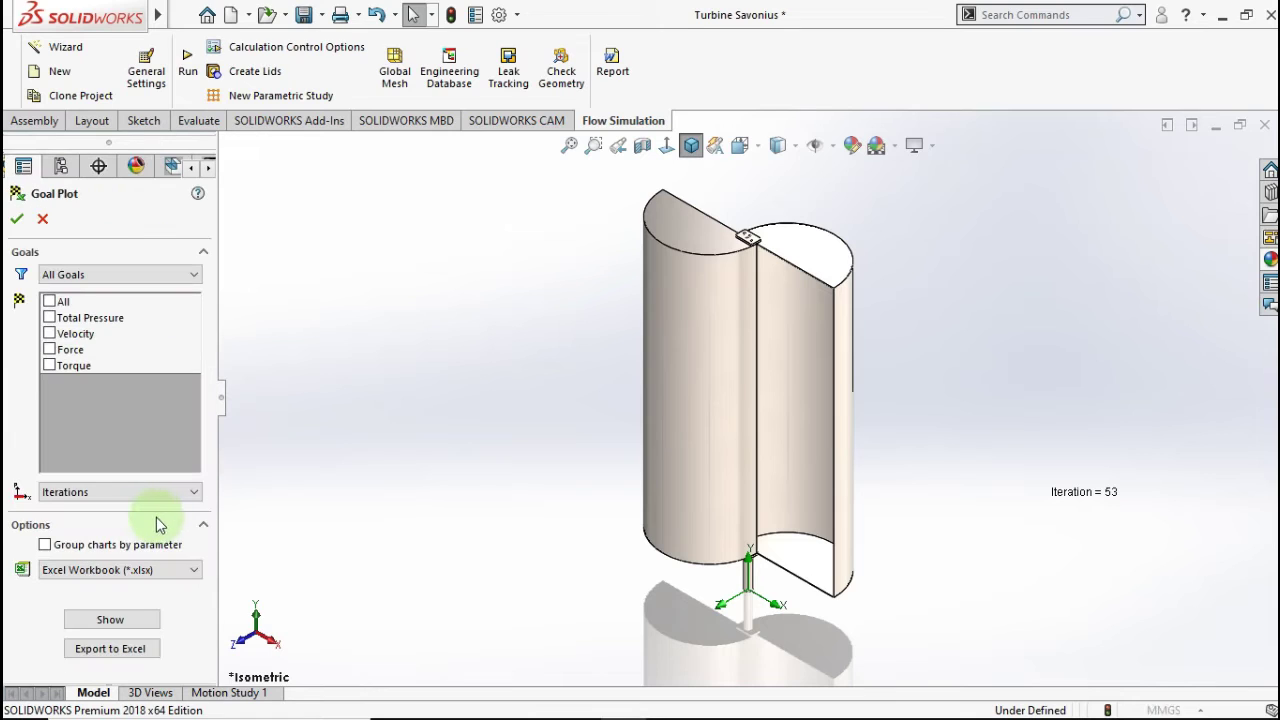
click(62, 302)
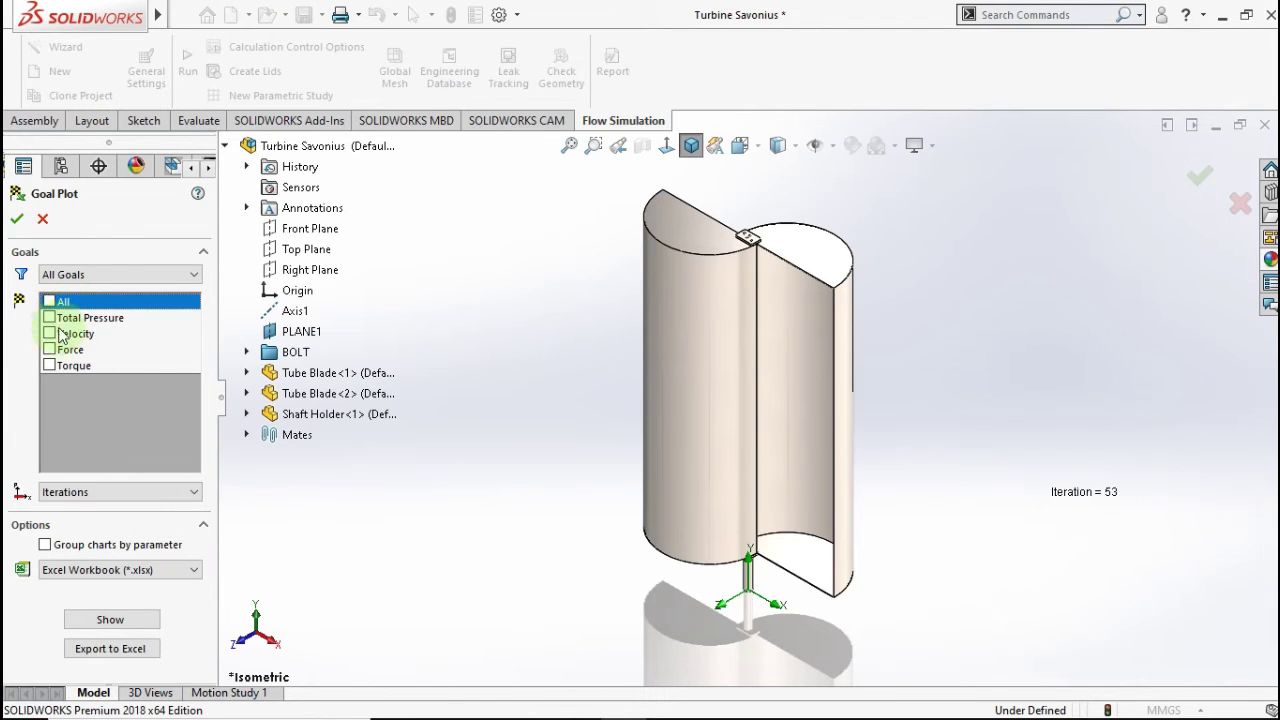
click(112, 620)
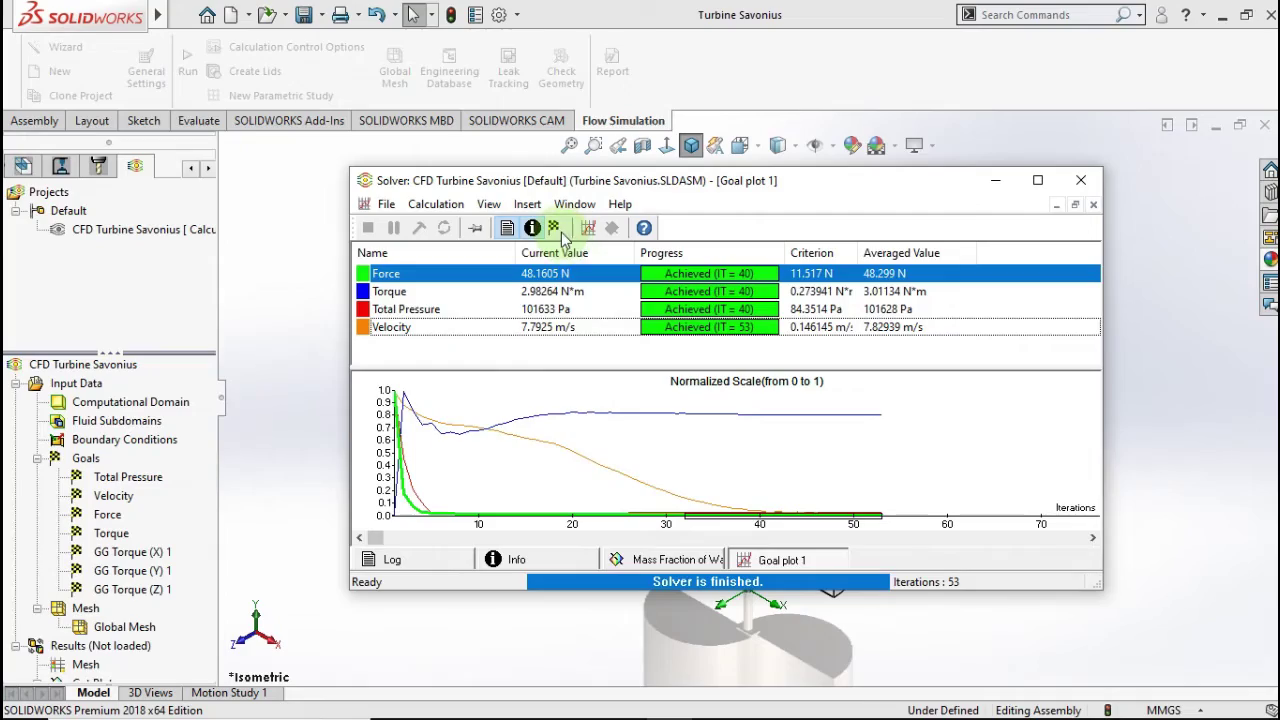
List all goals in the Solver window, then close the Solver window
click(556, 229)
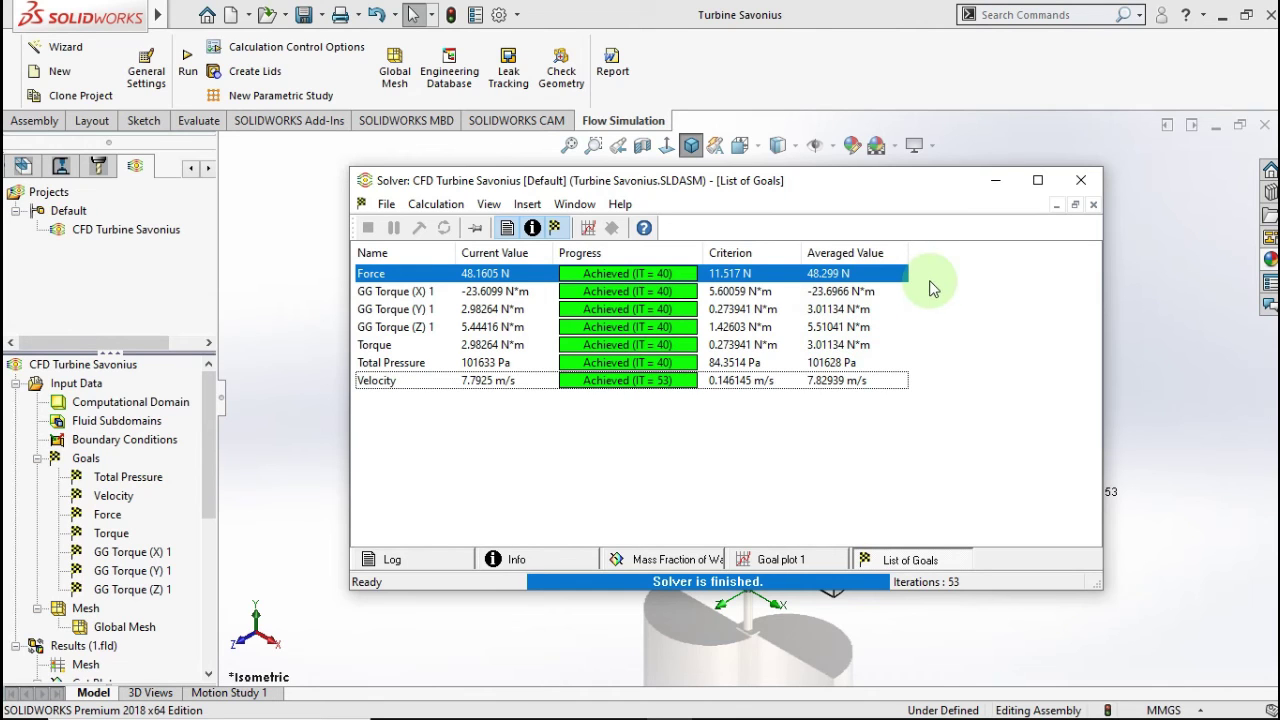
click(1080, 186)
Edit Goal Plot 1 to include all seven goals and enlarge its summary table
scroll(128, 543, down, 4)
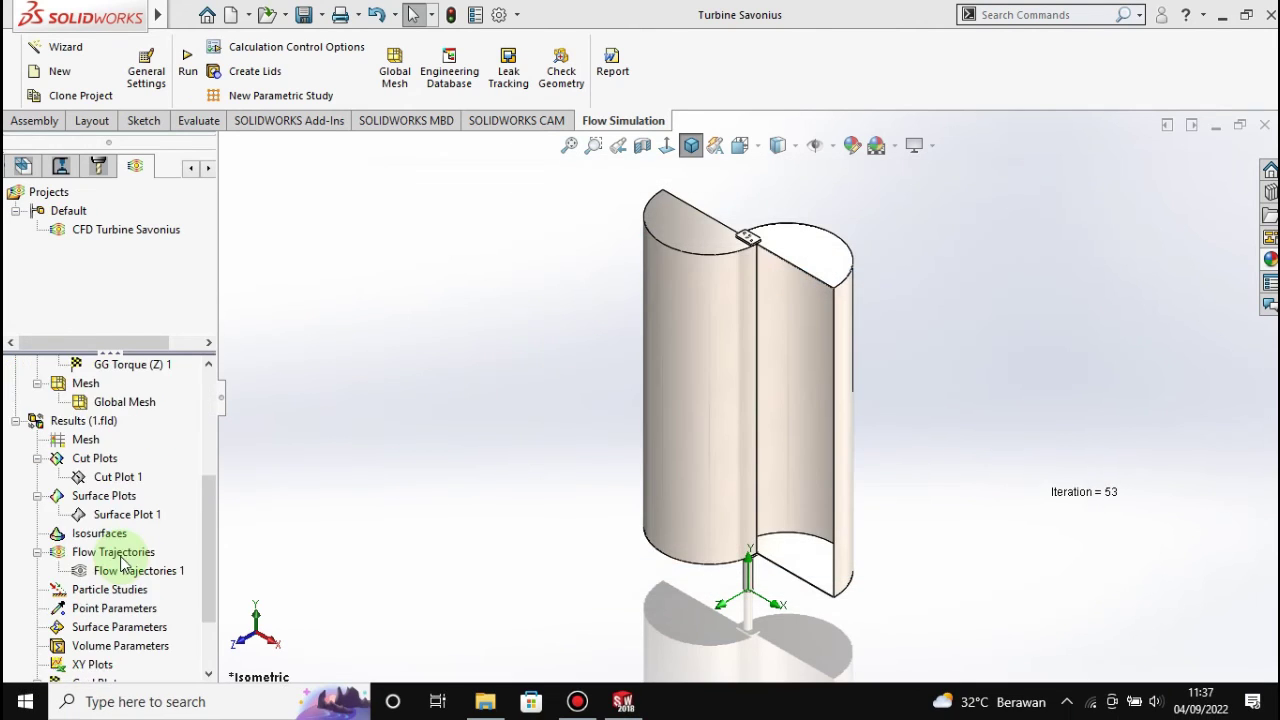
scroll(128, 557, down, 2)
right_click(120, 612)
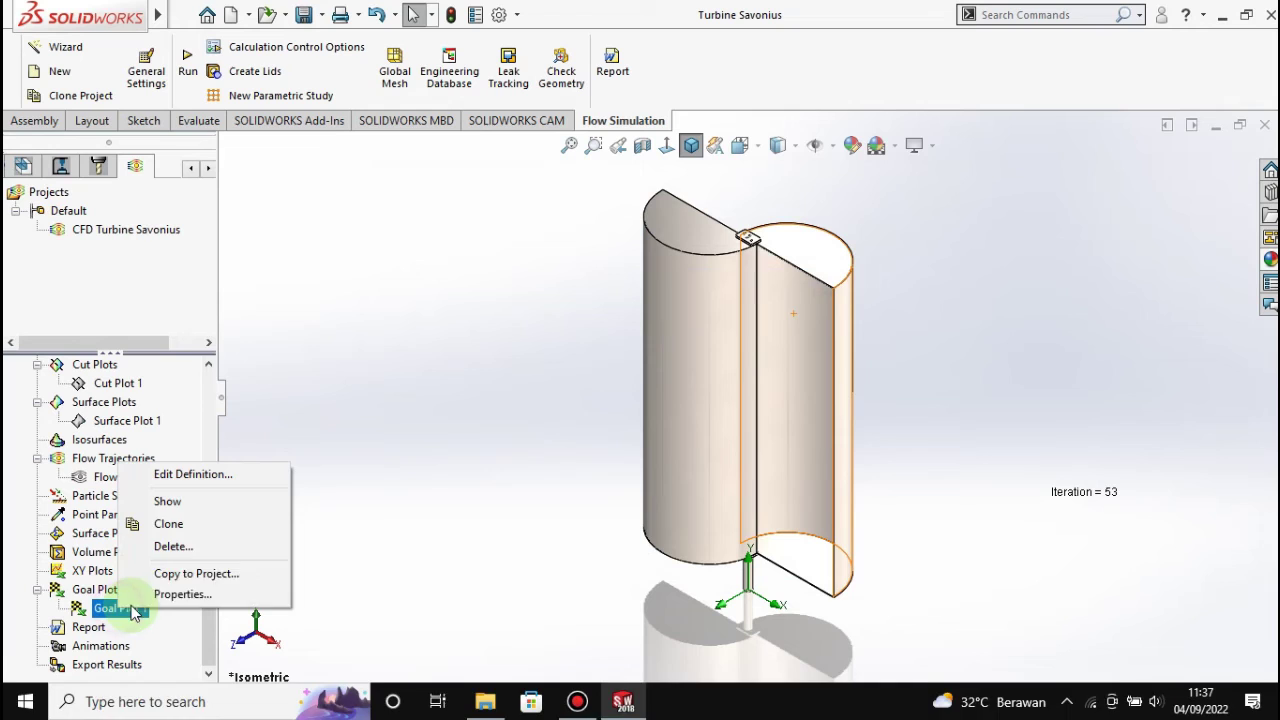
click(180, 474)
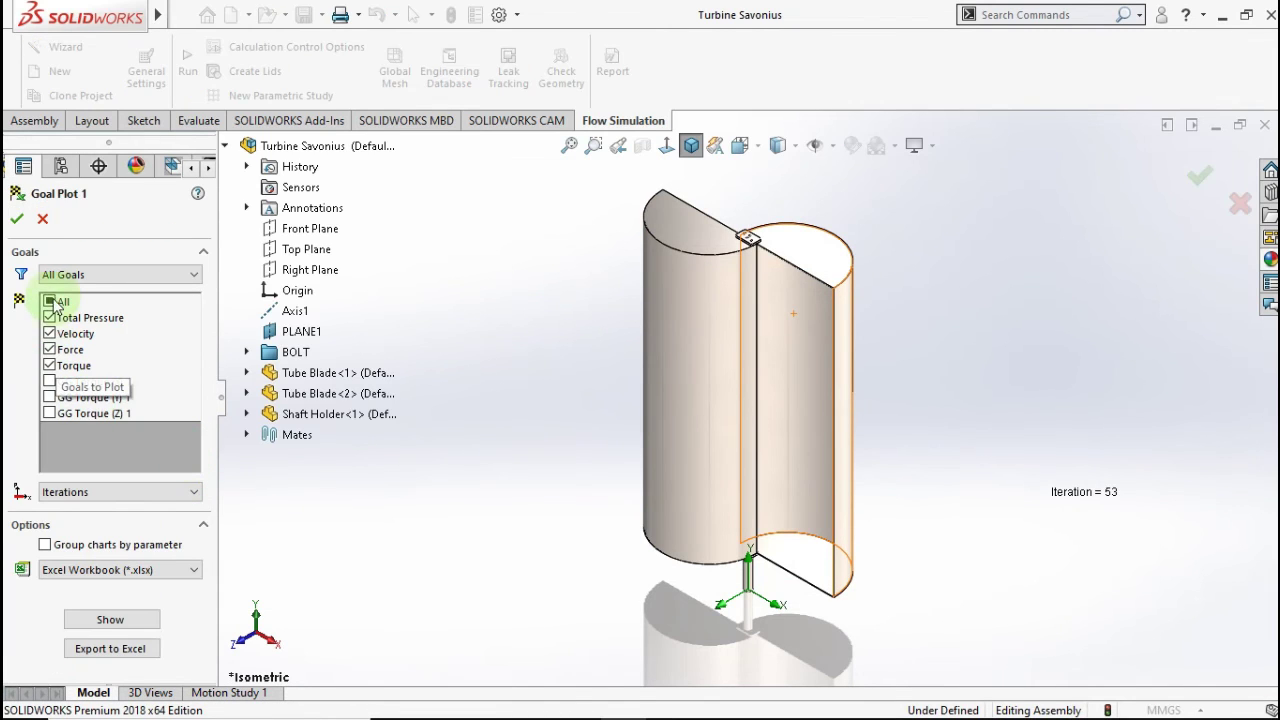
click(52, 302)
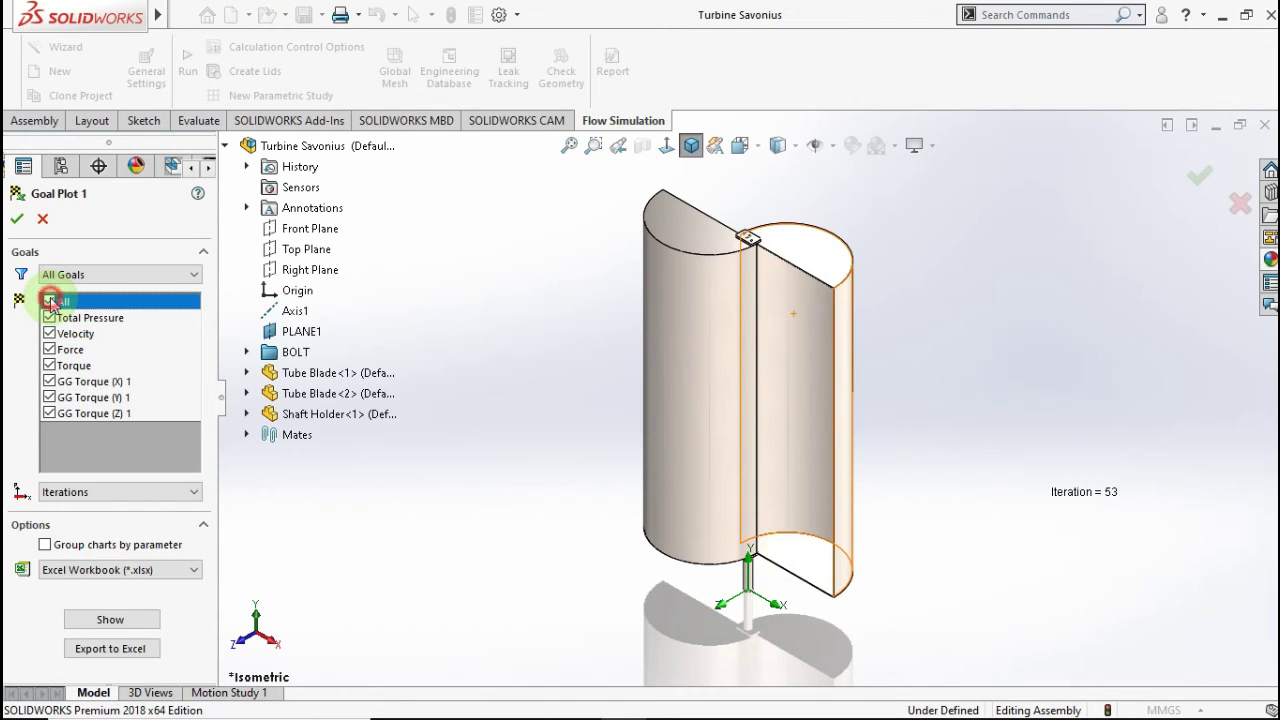
click(110, 619)
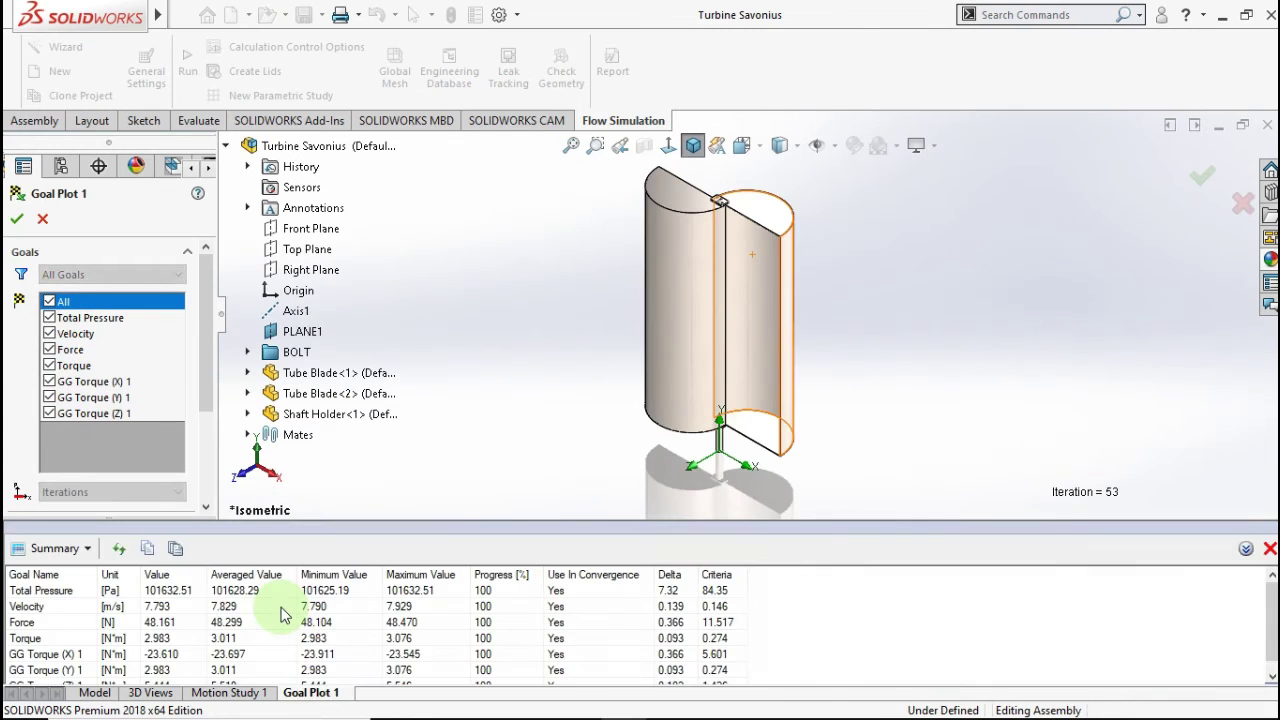
drag(350, 522, 353, 430)
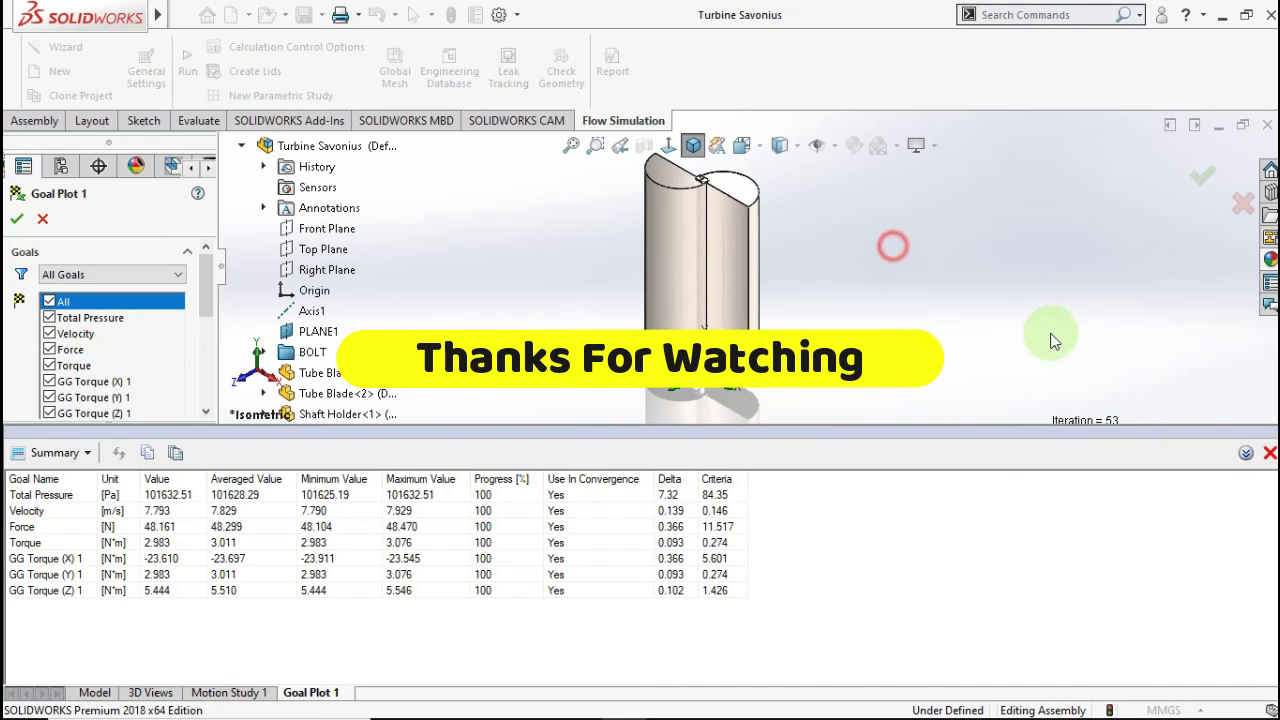
drag(913, 265, 1089, 356)
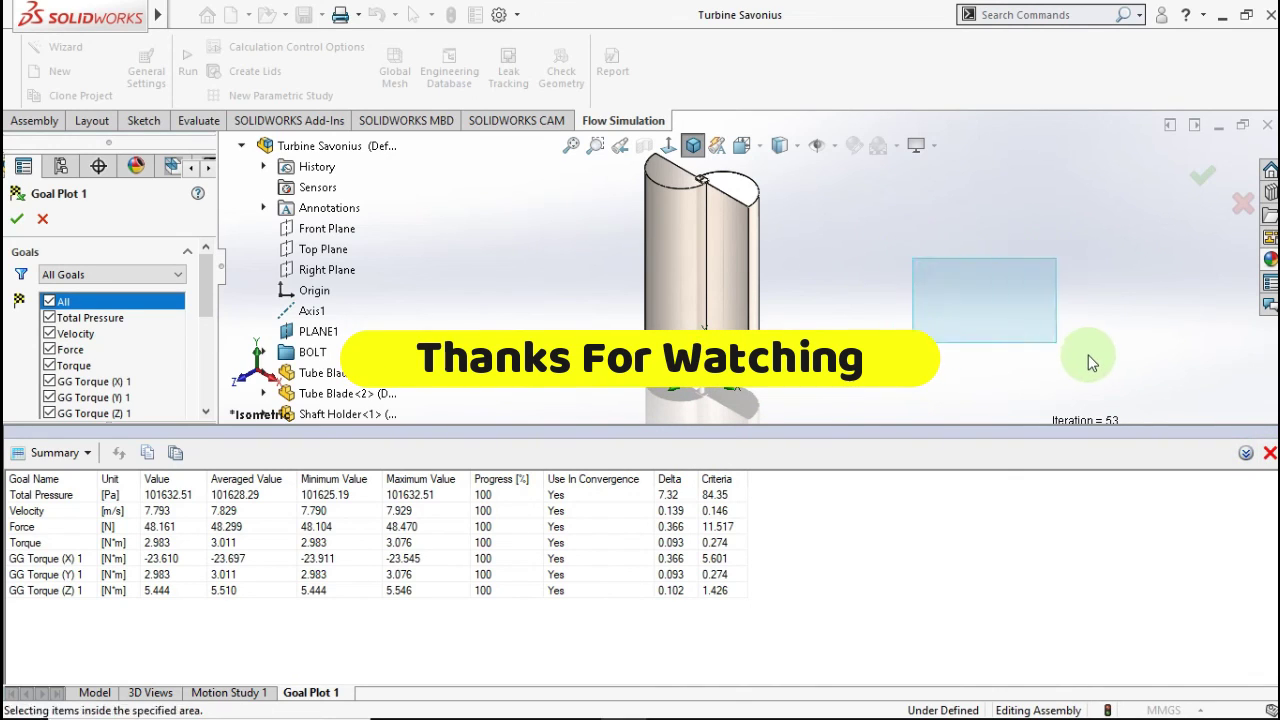